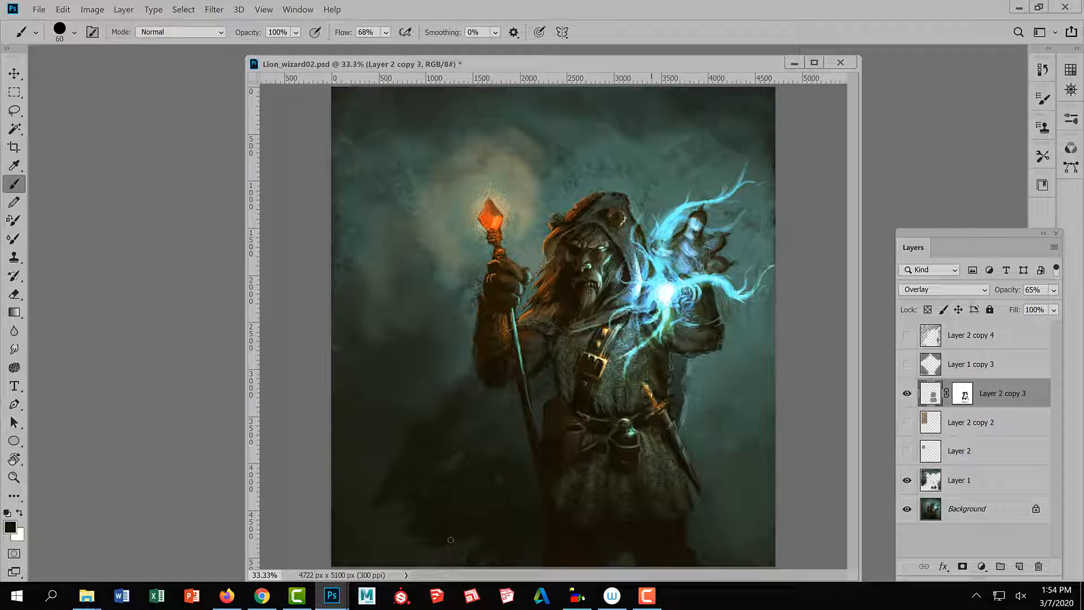
# Switch to Chrome, view the men's medieval long robe product page, and browse the medieval cloth pattern images.
pyautogui.click(261, 595)
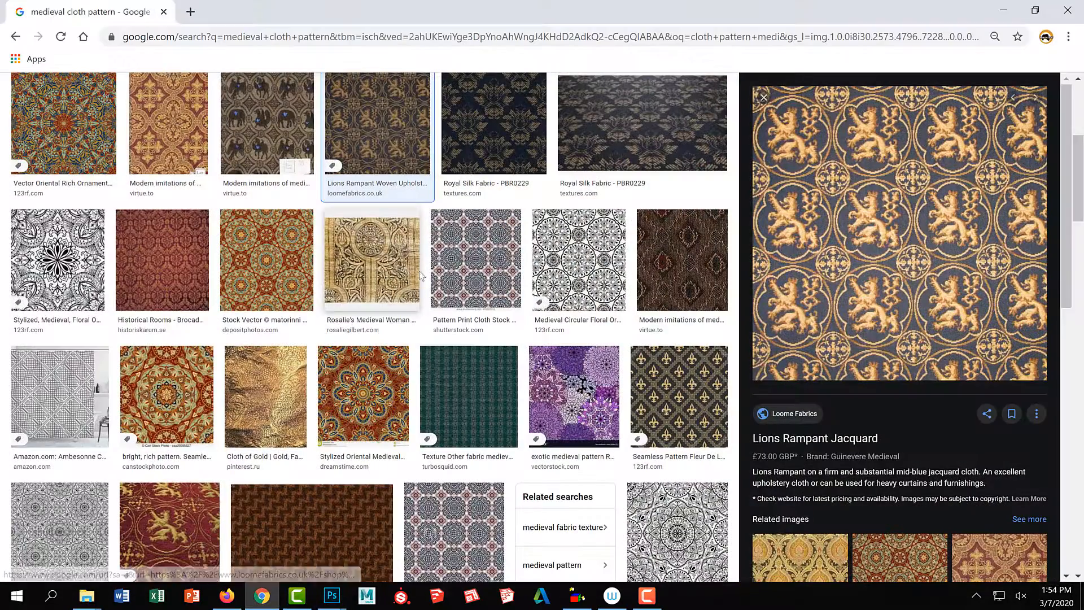
pyautogui.scroll(5, 331, 156)
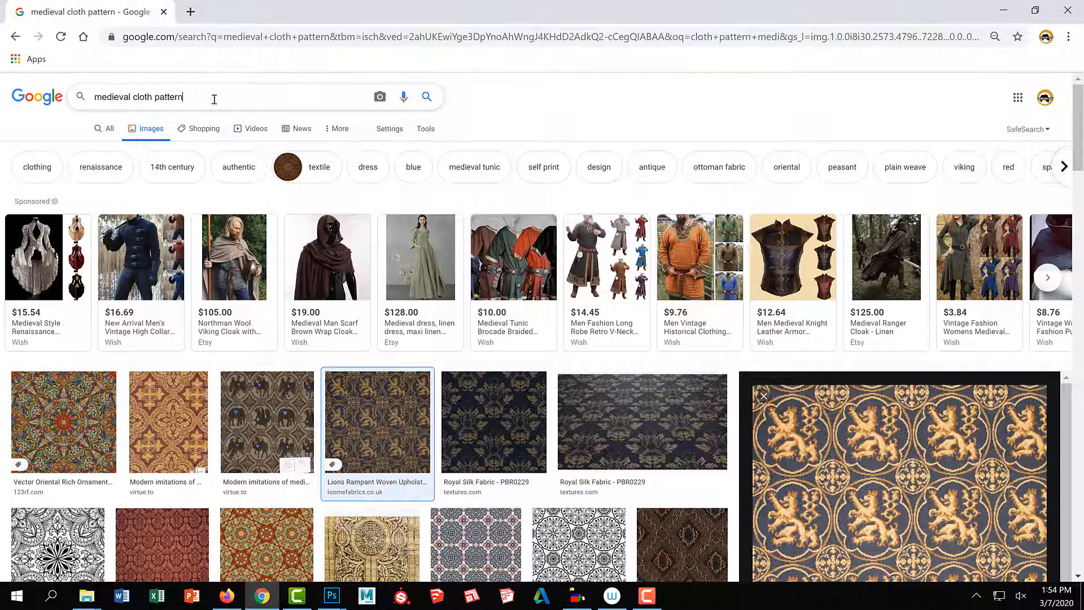
pyautogui.click(604, 325)
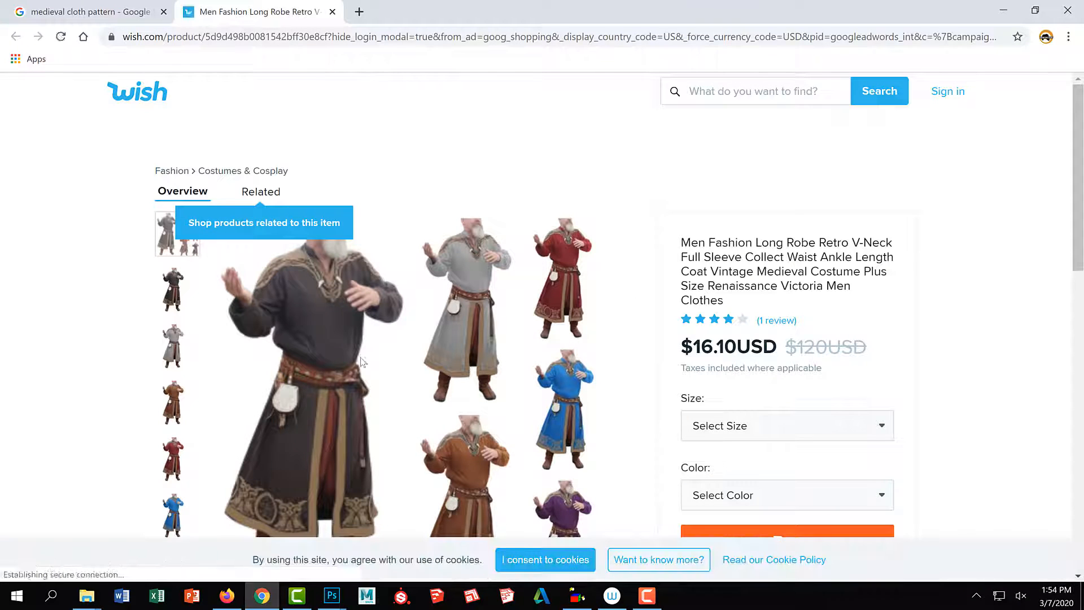
pyautogui.scroll(-1, 350, 350)
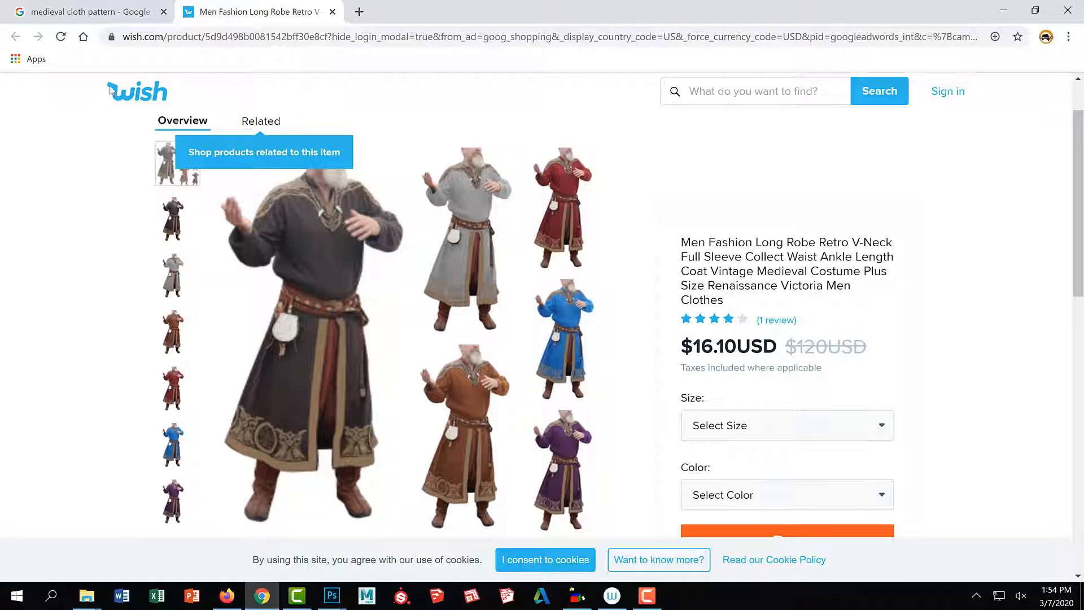
pyautogui.click(333, 13)
pyautogui.scroll(-5, 534, 335)
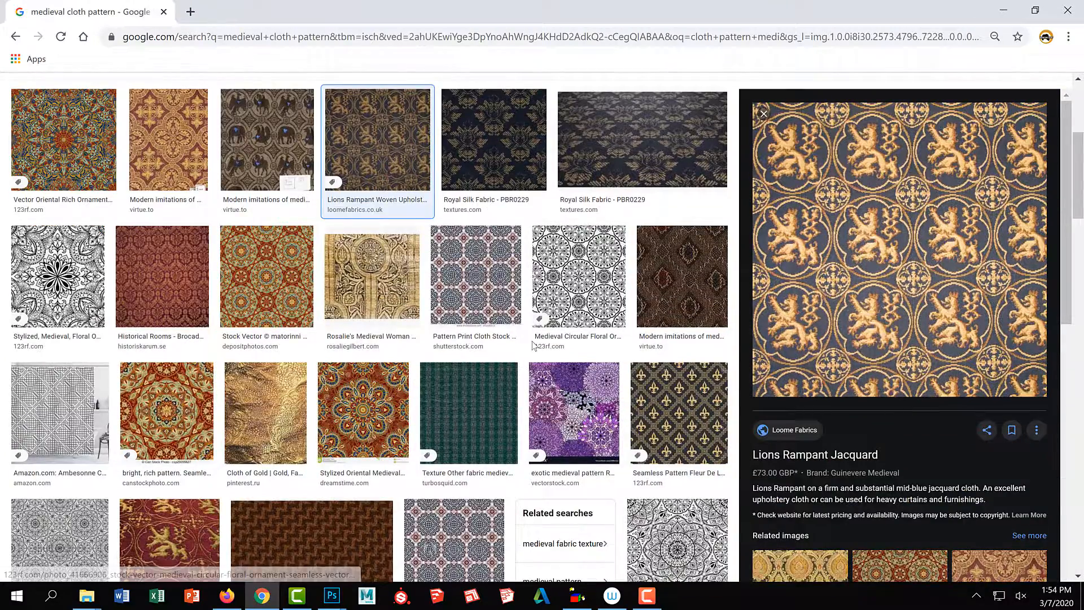
pyautogui.scroll(-2, 534, 334)
pyautogui.scroll(7, 534, 335)
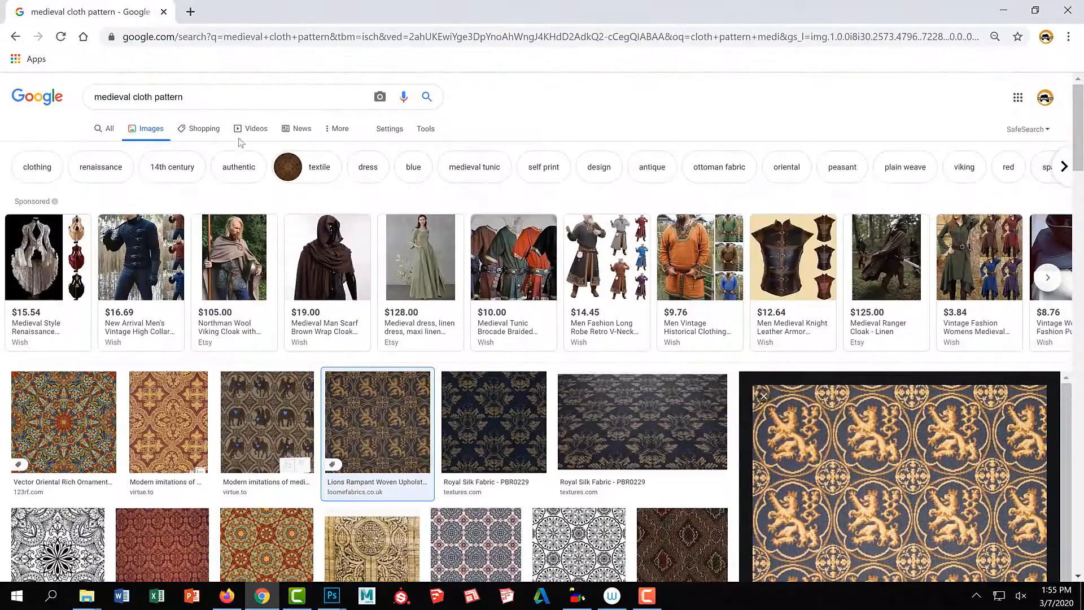
# Change the image search to "medieval knight".
pyautogui.click(236, 97)
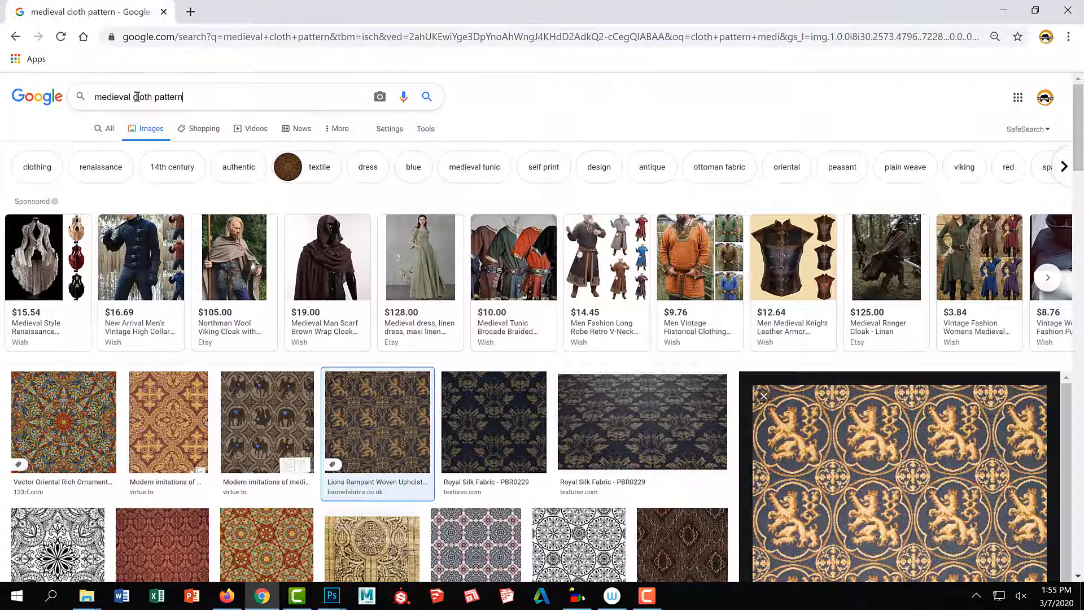
pyautogui.moveTo(135, 97); pyautogui.dragTo(302, 95)
pyautogui.write('knight')
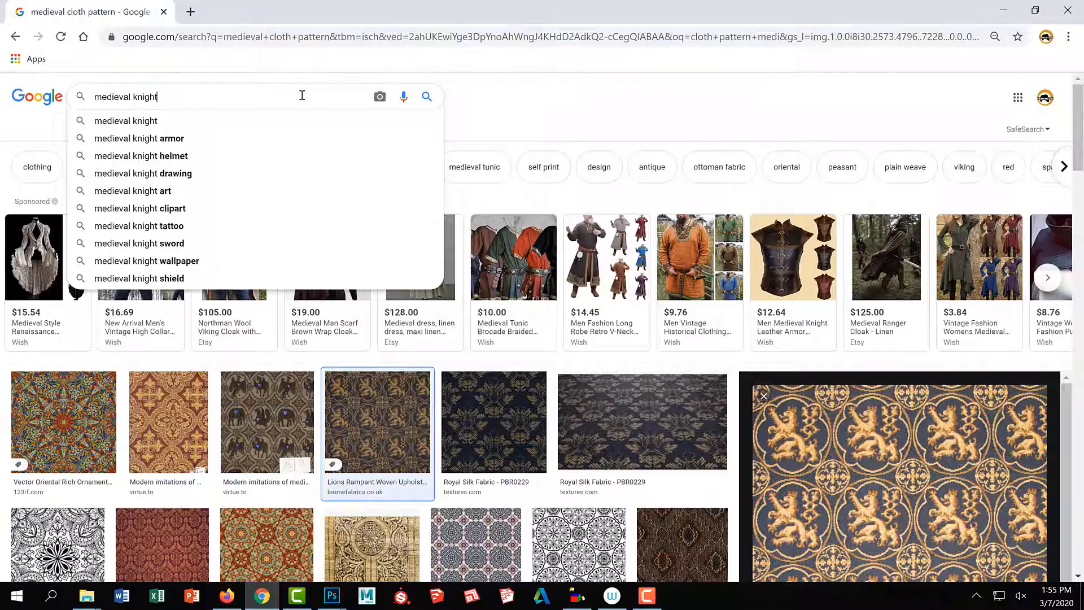
pyautogui.press('Return')
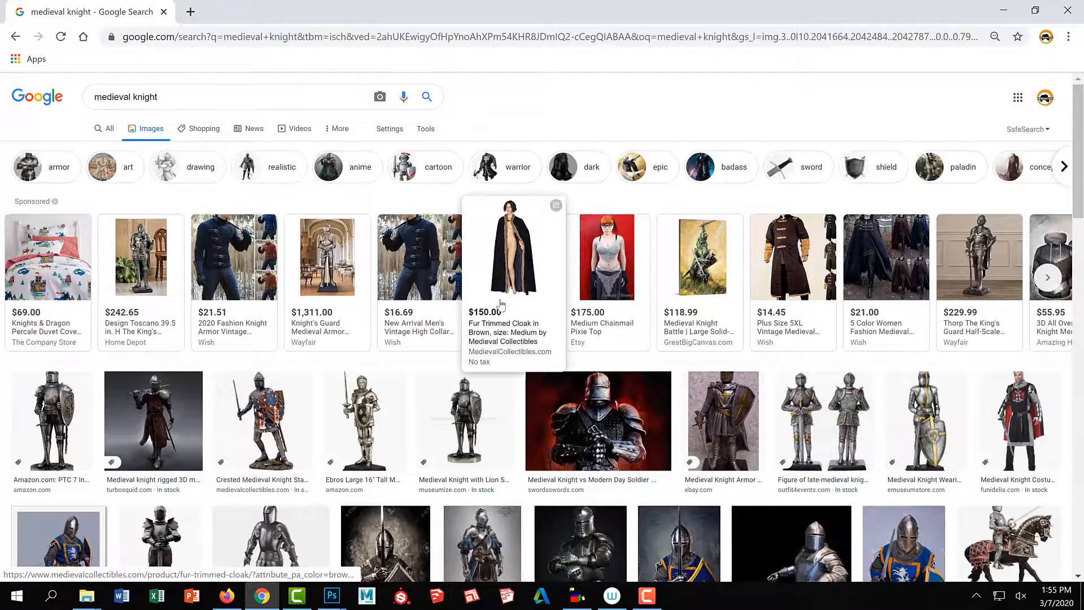
# Preview the TurboSquid knight in a red patterned tunic and the 123RF knight in a blue heraldic surcoat.
pyautogui.click(179, 423)
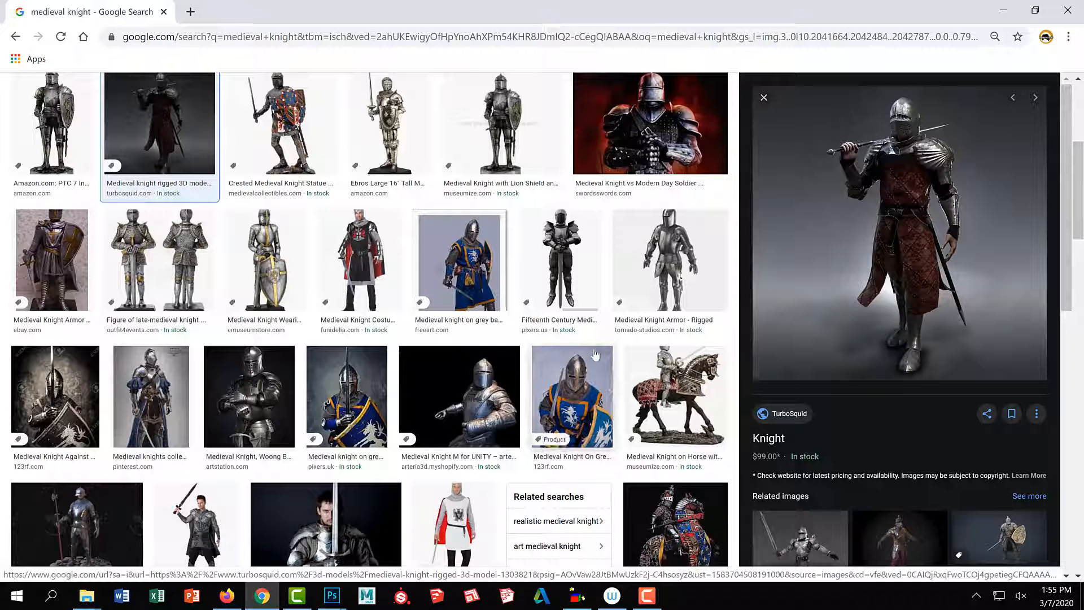
pyautogui.click(572, 402)
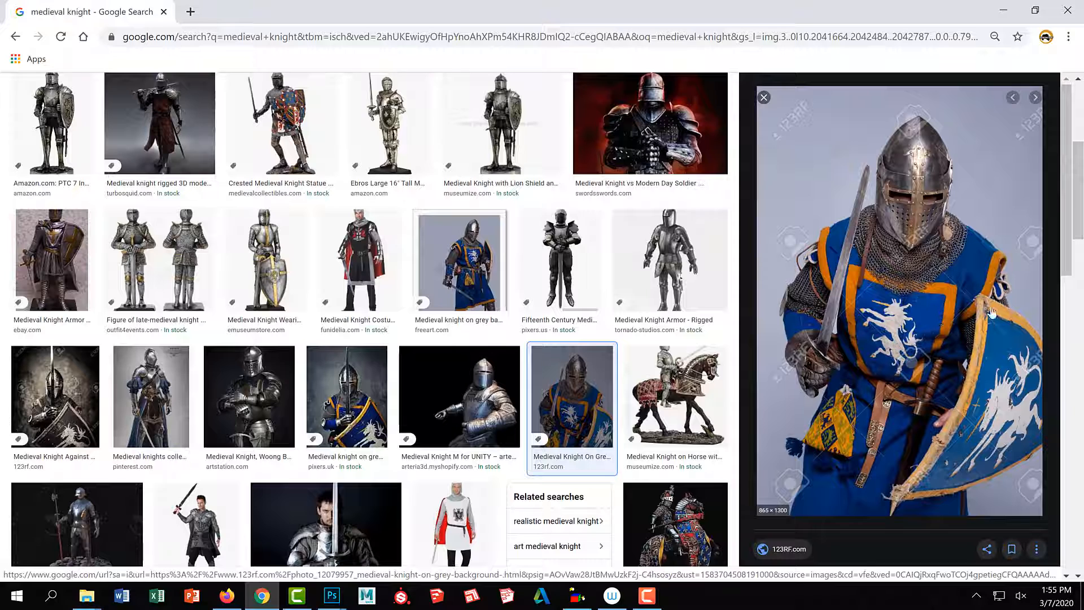
pyautogui.scroll(1, 607, 375)
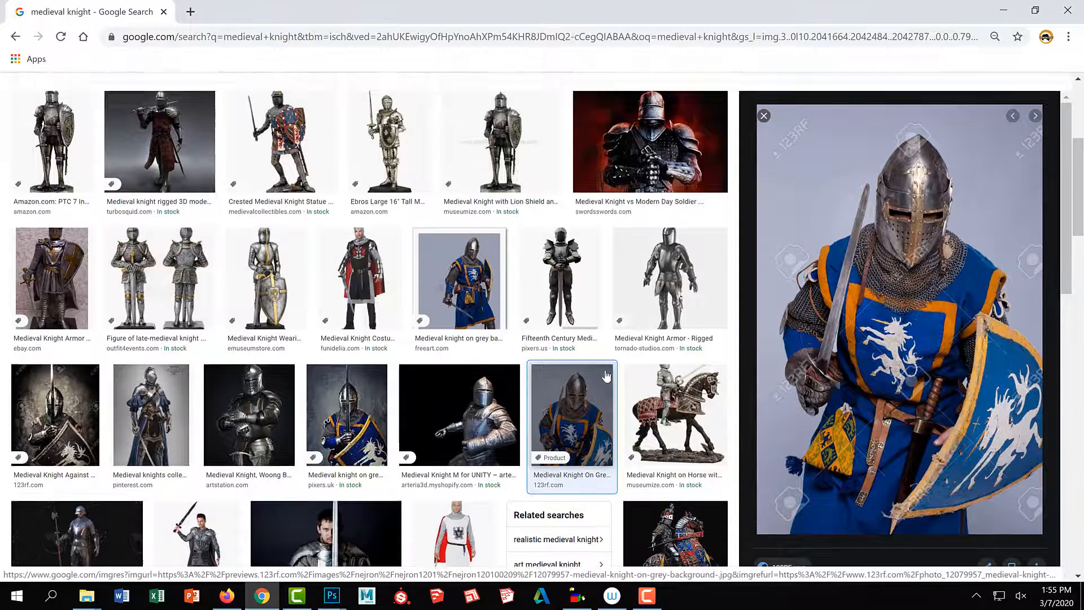
# Preview the mounted knight with the heraldic horse cloth and the Dreamstime knight wearing a blue lion surcoat.
pyautogui.scroll(-4, 606, 376)
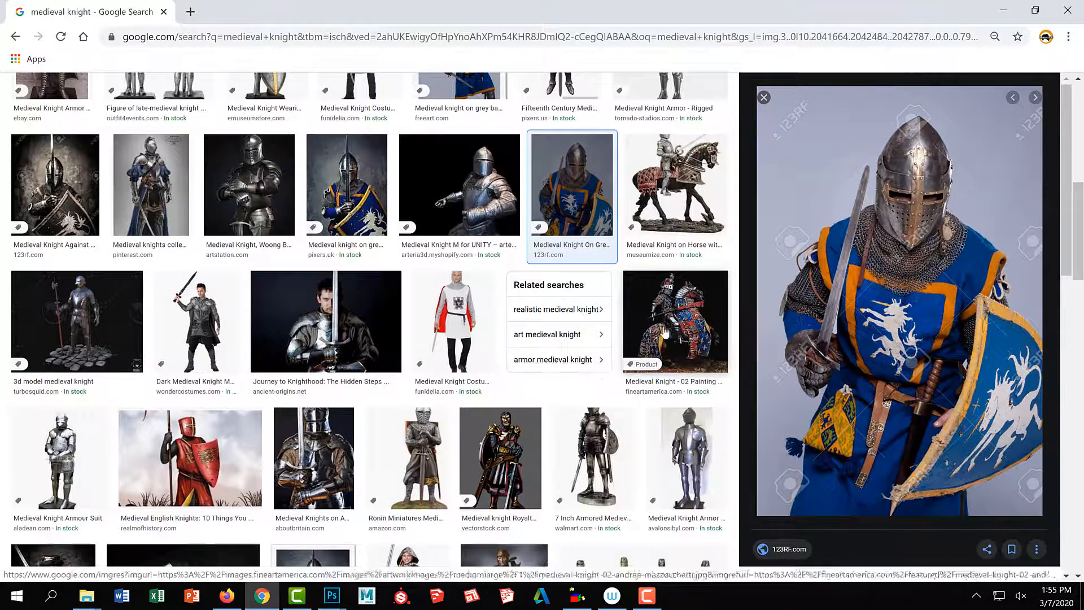
pyautogui.click(665, 333)
pyautogui.scroll(-4, 531, 374)
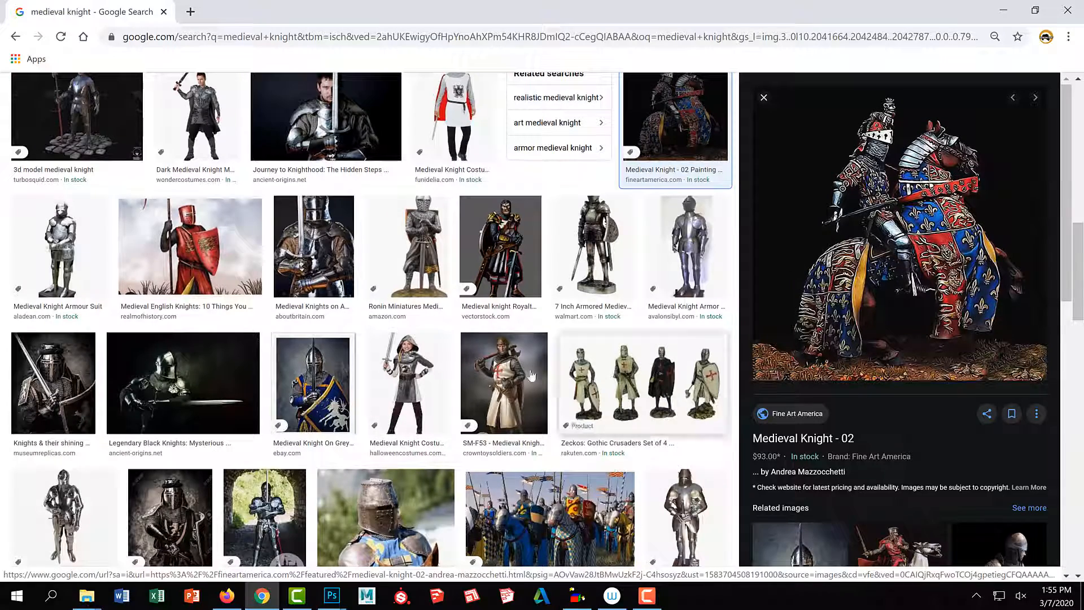
pyautogui.scroll(-2, 307, 394)
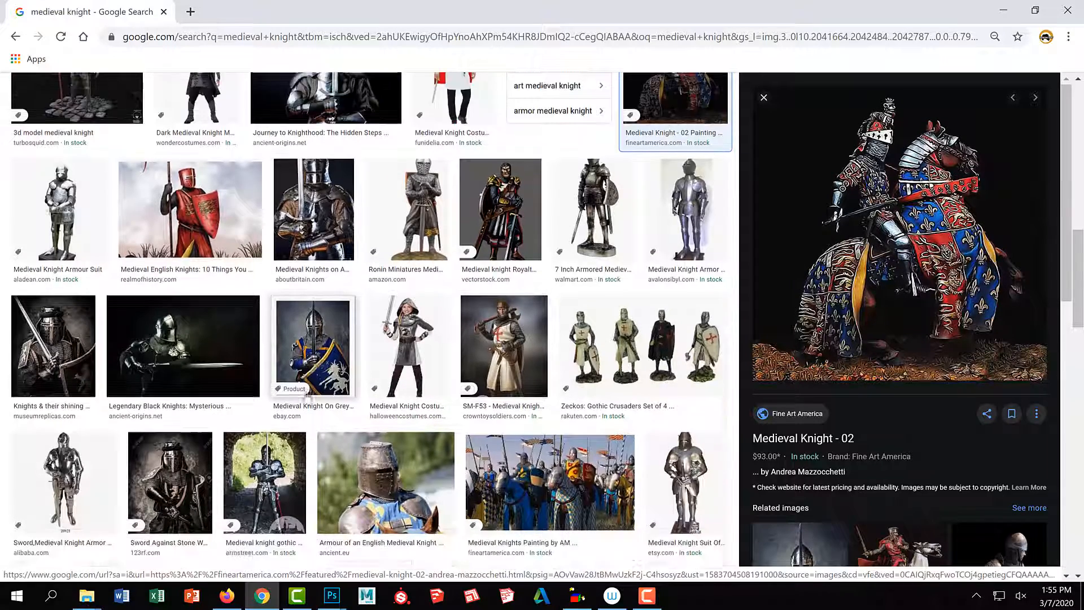
pyautogui.scroll(-5, 306, 393)
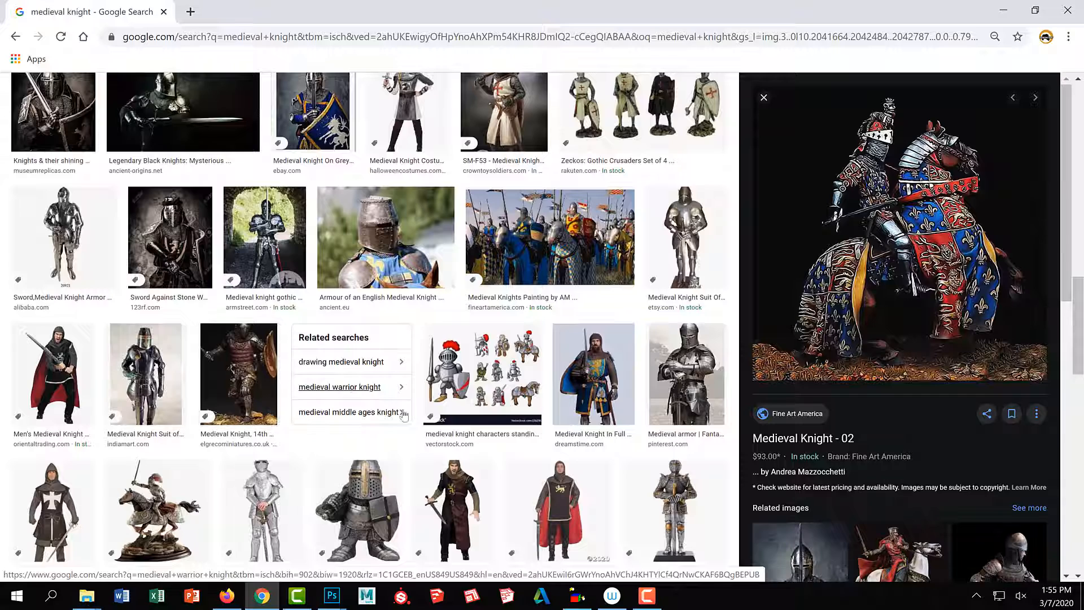
pyautogui.click(613, 392)
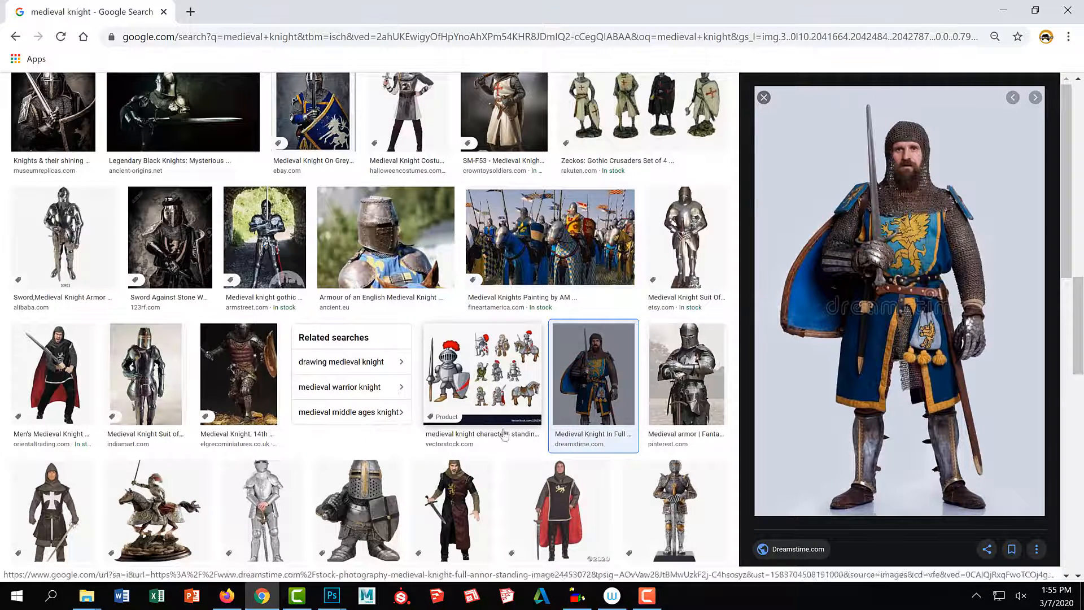
# Browse further through the knight images and preview the FreeArt print of a knight with mace and shield.
pyautogui.scroll(-3, 503, 432)
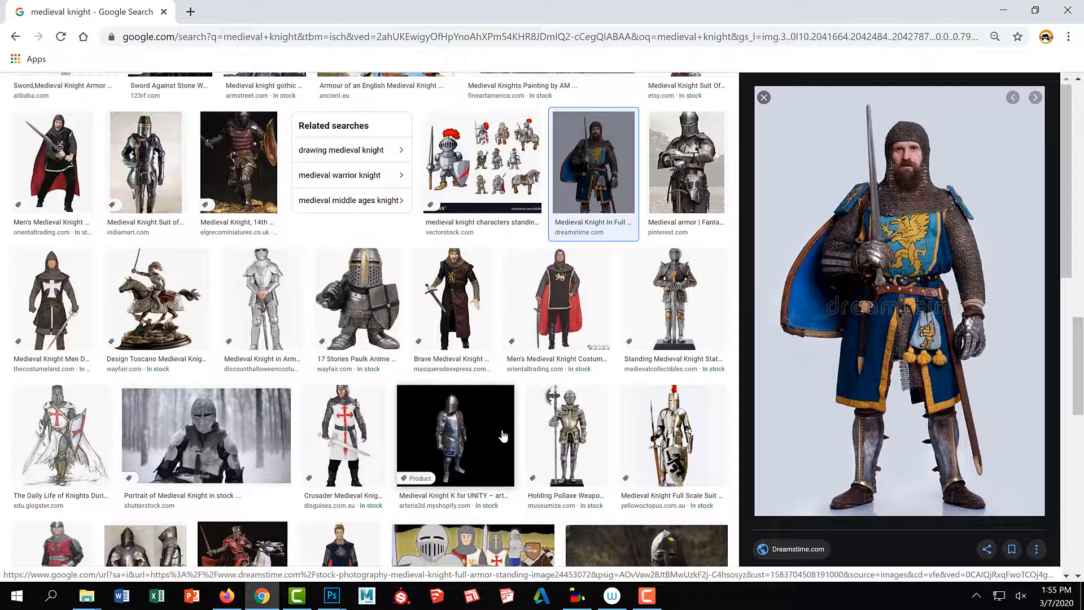
pyautogui.scroll(-1, 503, 435)
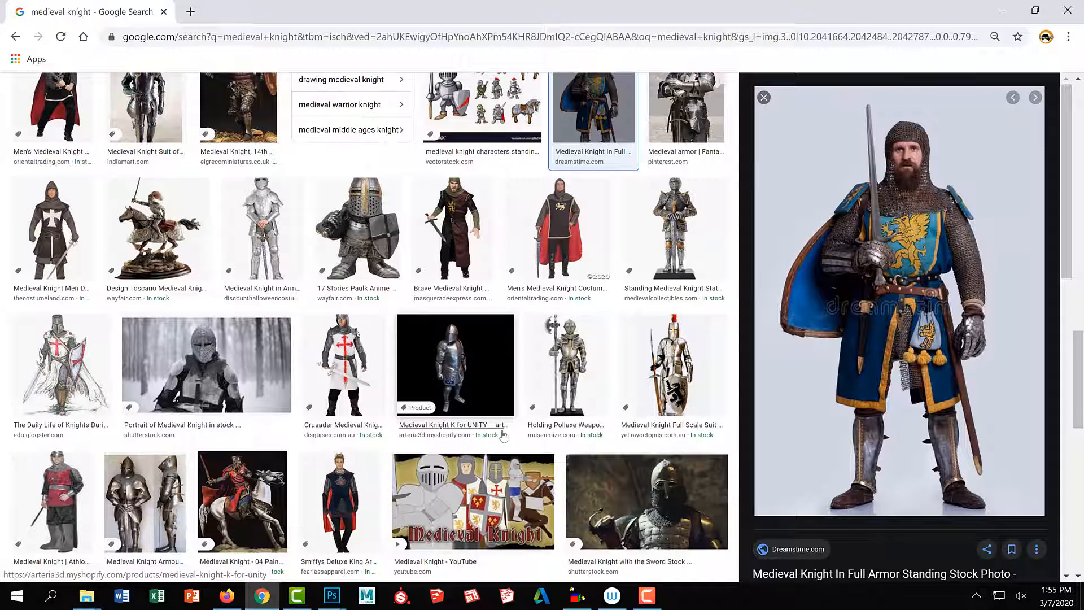
pyautogui.scroll(-3, 503, 435)
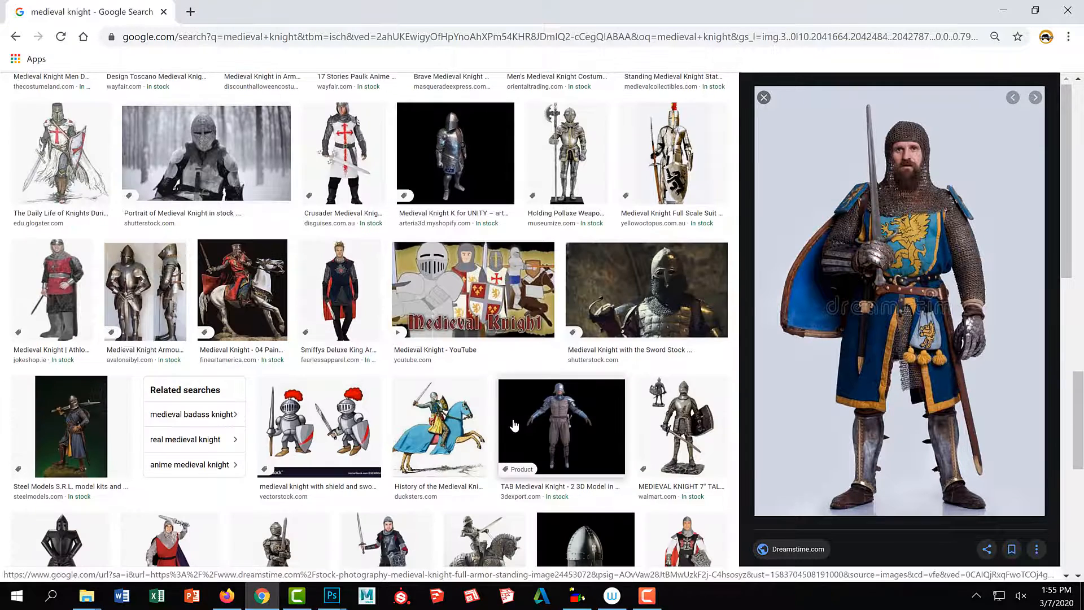
pyautogui.scroll(-3, 511, 429)
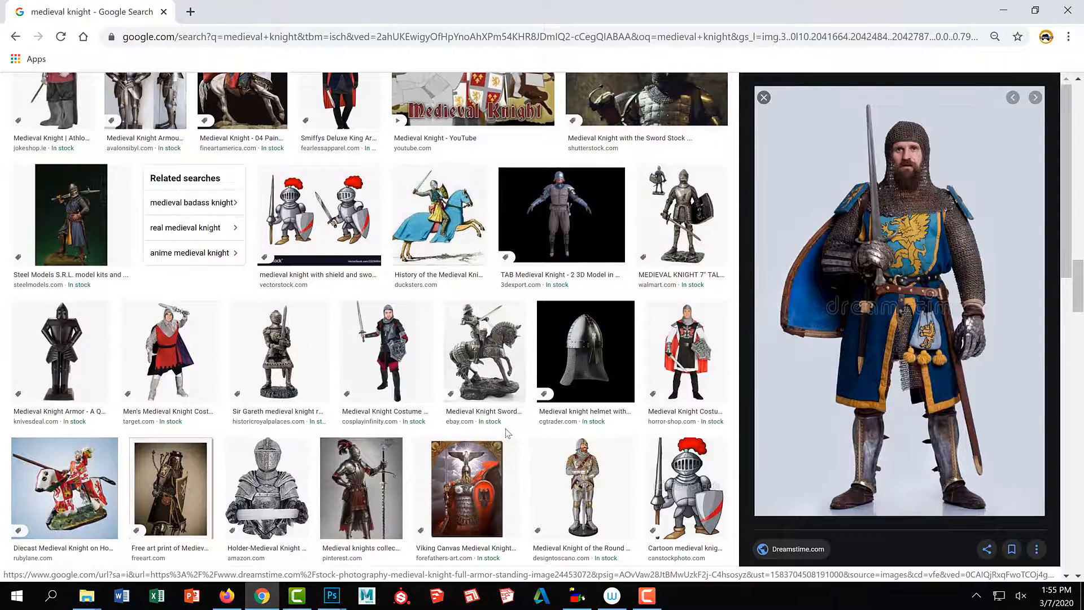
pyautogui.click(176, 494)
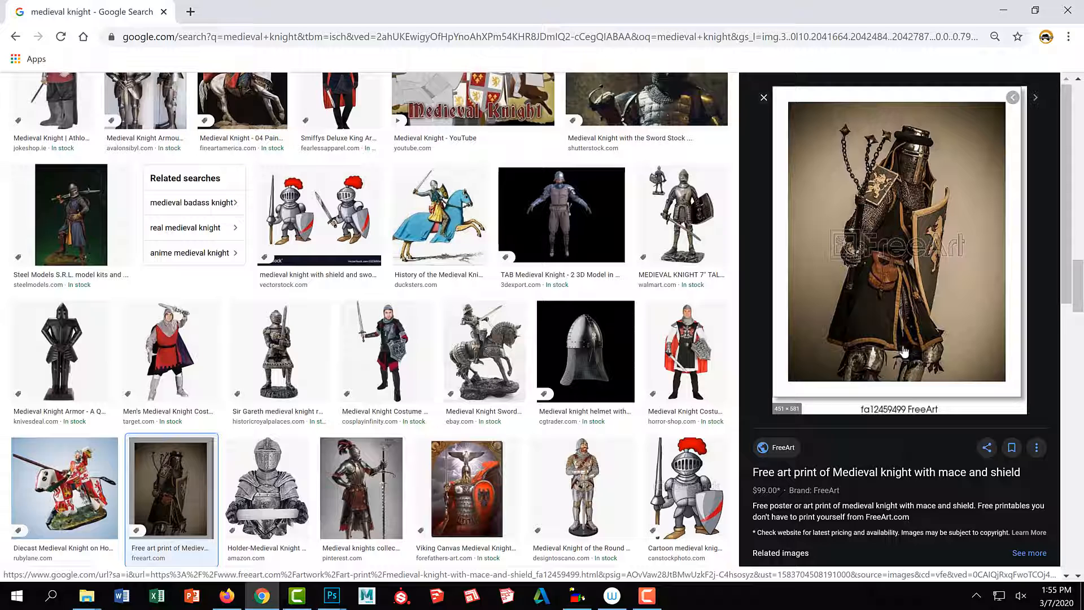
# Return to Photoshop and set Layer 2 copy 3 to 100% opacity with Normal blending.
pyautogui.click(1003, 10)
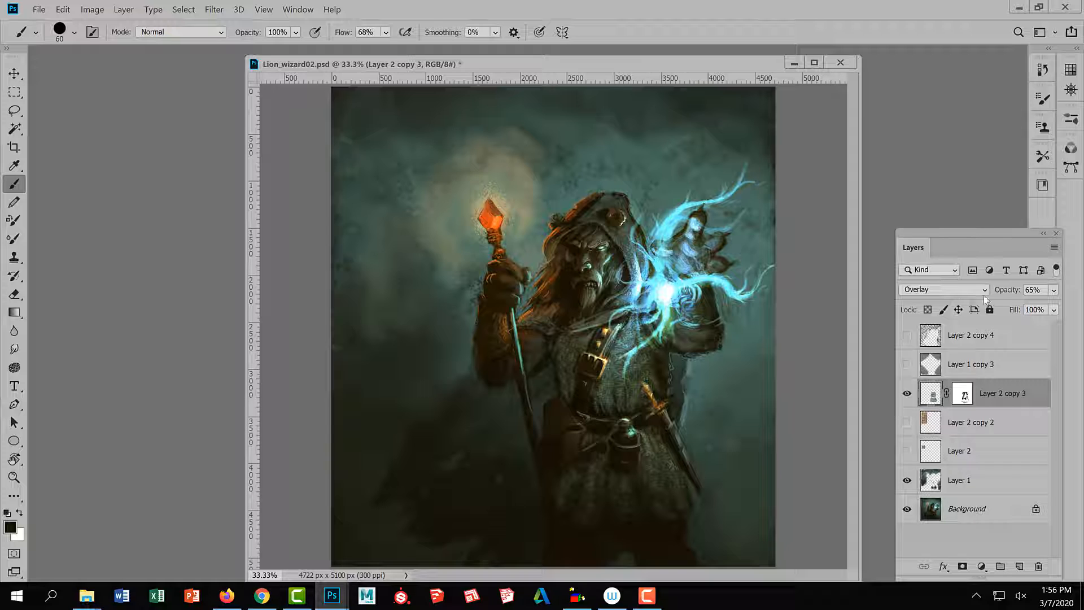
pyautogui.click(1052, 293)
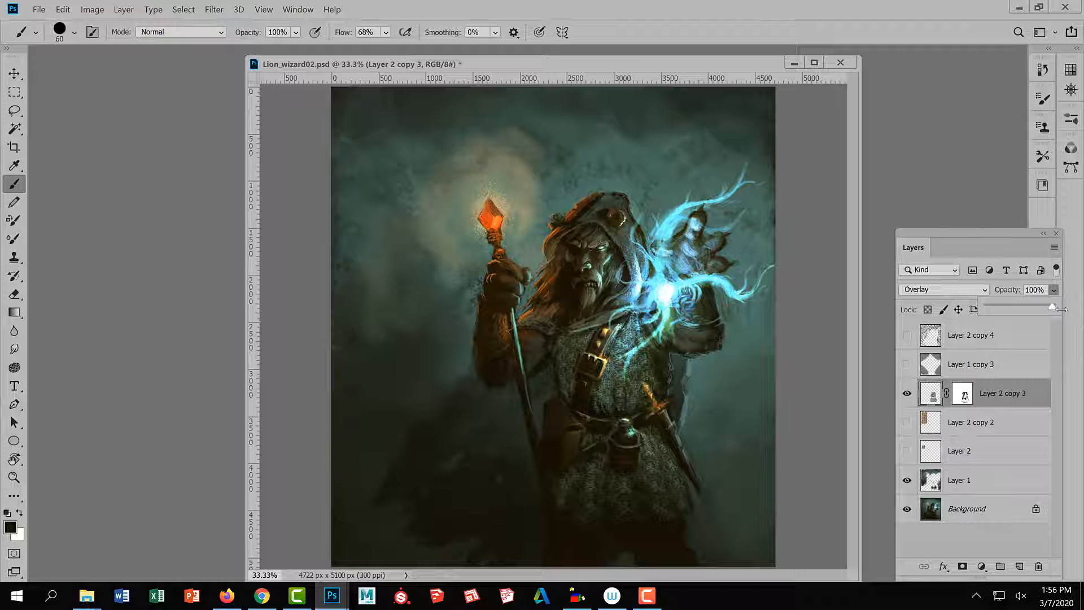
pyautogui.click(939, 290)
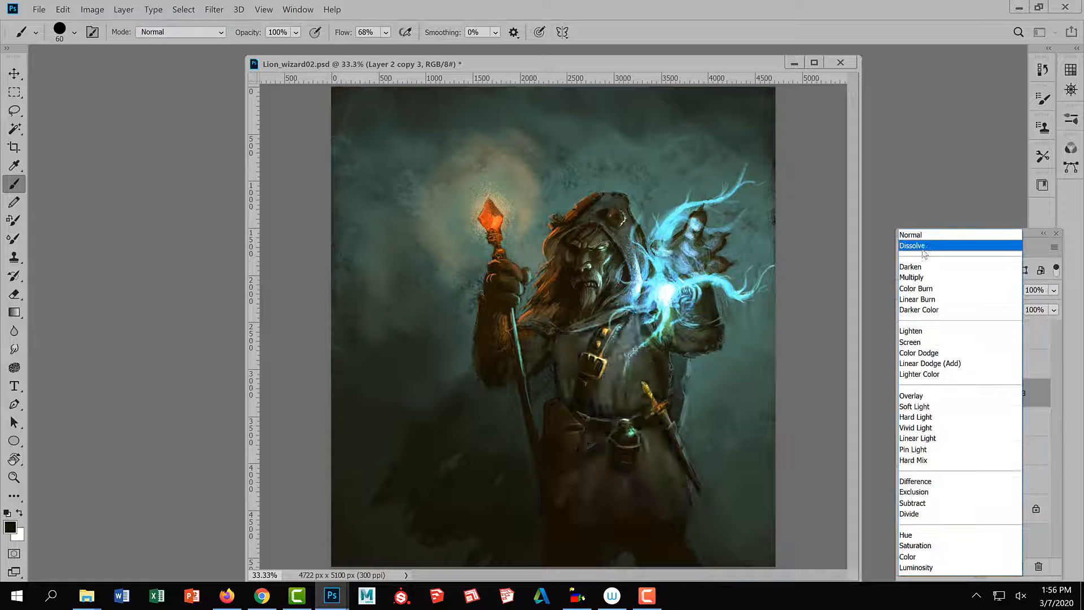
pyautogui.click(924, 235)
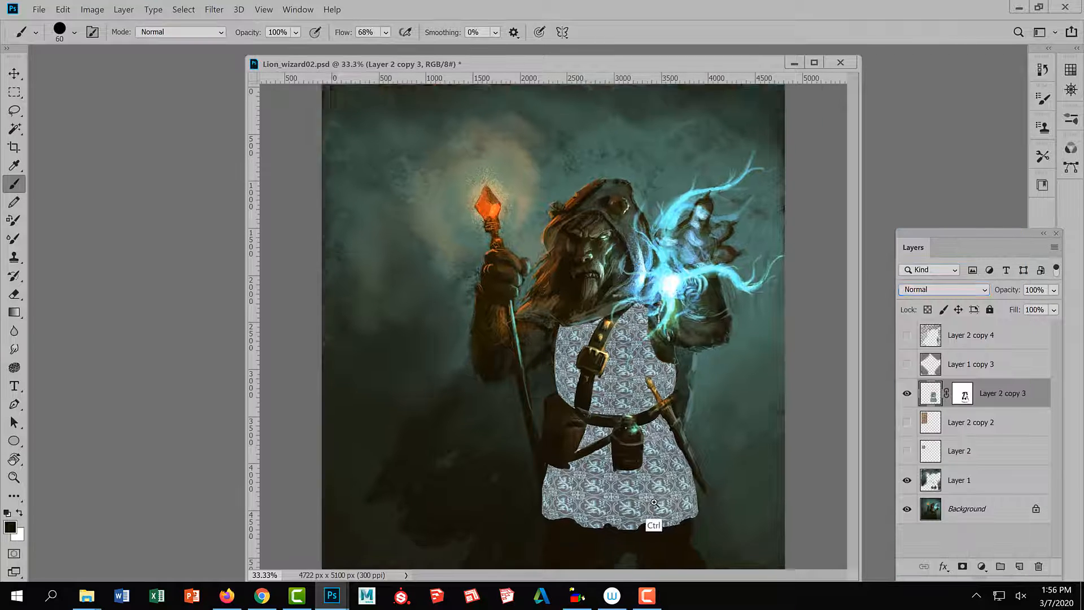
# Sample two blue tones from the lion pattern below the belt pouch as the foreground and background colours.
pyautogui.moveTo(654, 503); pyautogui.dragTo(655, 501)
pyautogui.keyDown('alt'); pyautogui.click(552, 433); pyautogui.keyUp('alt')
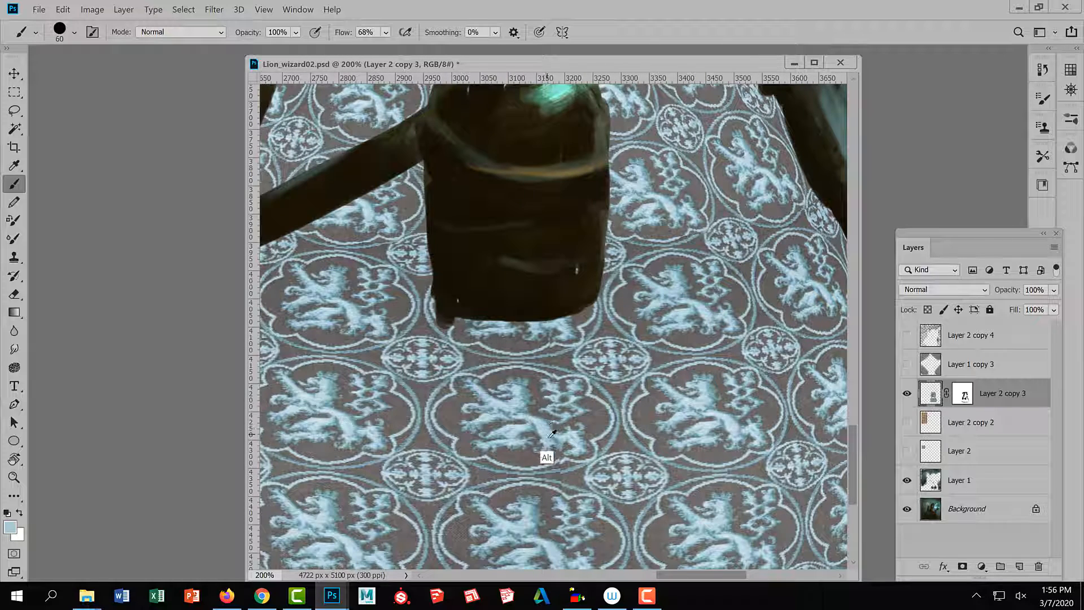
pyautogui.keyDown('alt'); pyautogui.click(546, 430); pyautogui.keyUp('alt')
pyautogui.press('x')
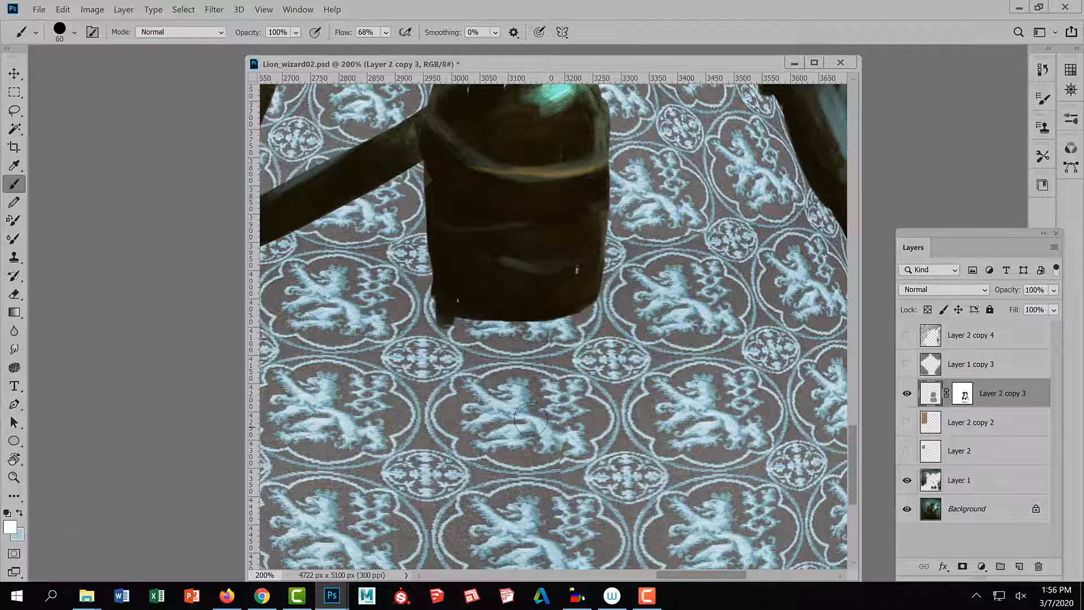
pyautogui.keyDown('alt'); pyautogui.click(529, 387); pyautogui.keyUp('alt')
# Set Layer 2 copy 3 to Overlay blending at 64% opacity.
pyautogui.click(943, 289)
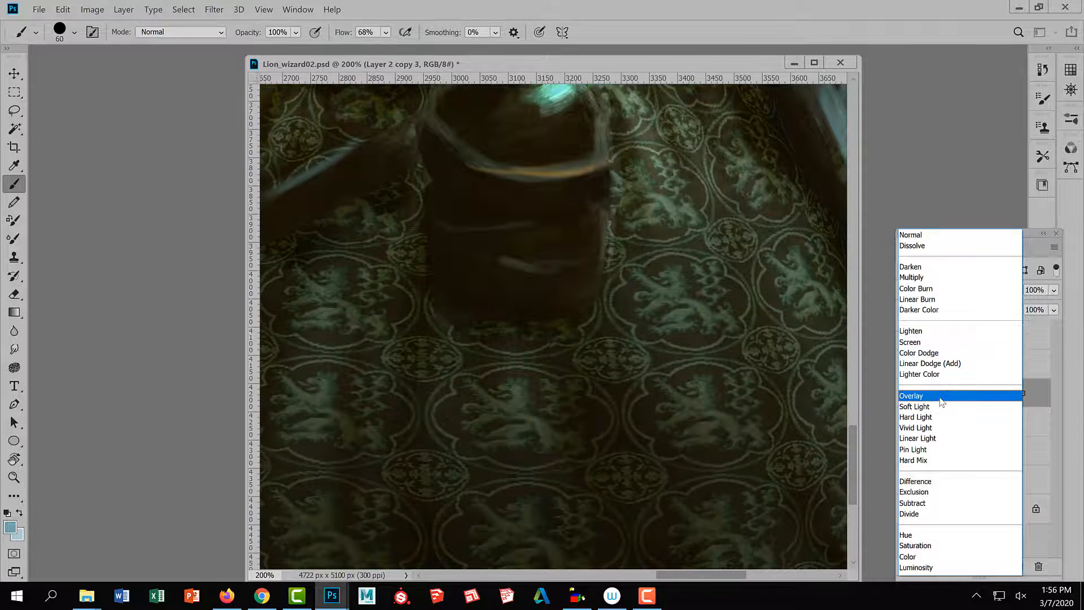
pyautogui.click(940, 398)
pyautogui.click(1053, 290)
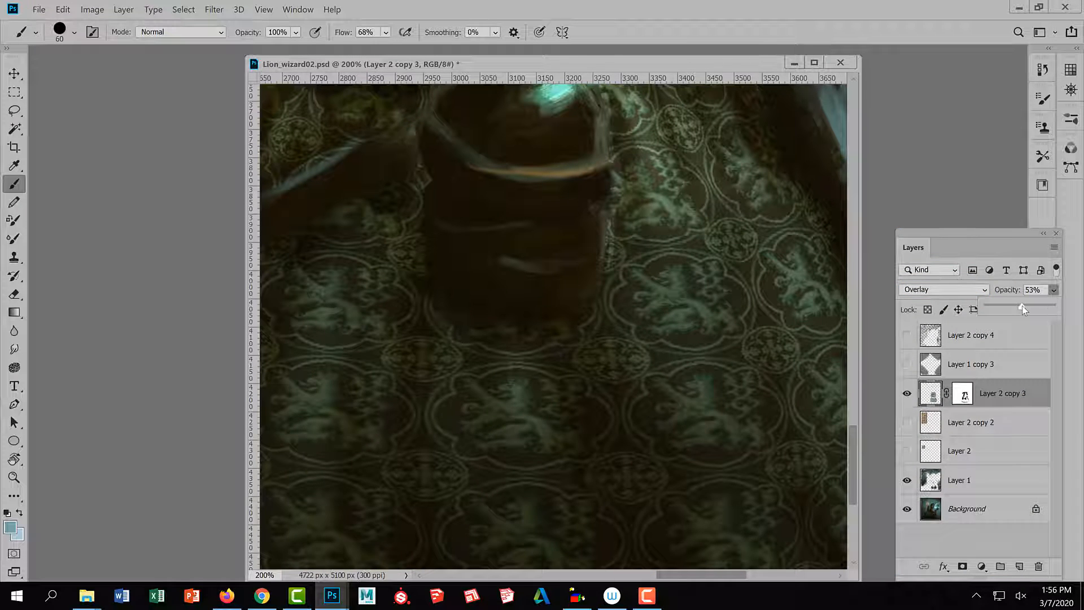
pyautogui.moveTo(1022, 307); pyautogui.dragTo(1024, 309)
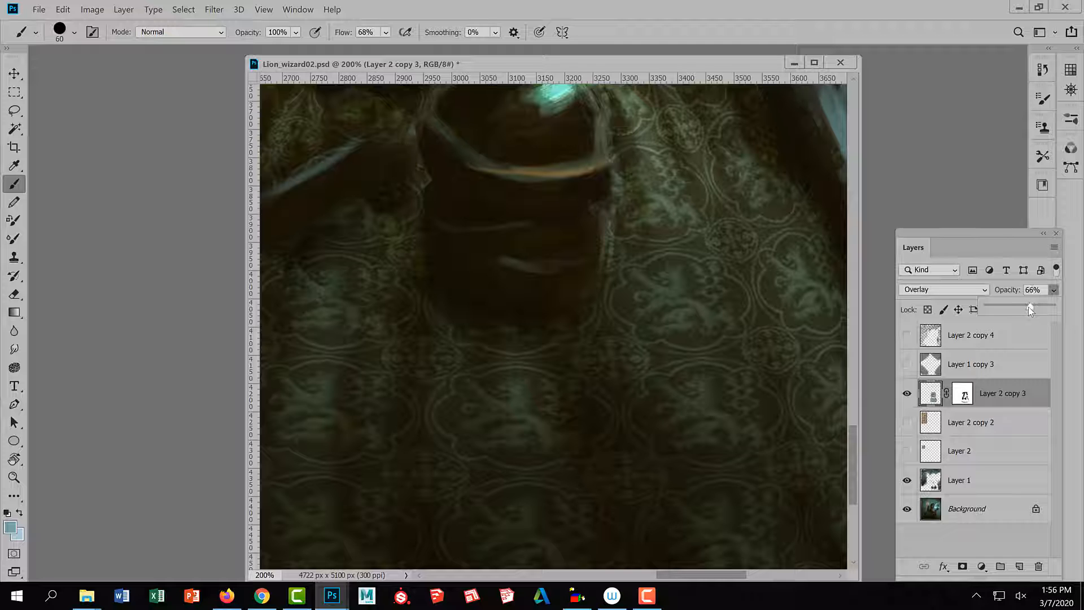
pyautogui.moveTo(1030, 309); pyautogui.dragTo(1028, 306)
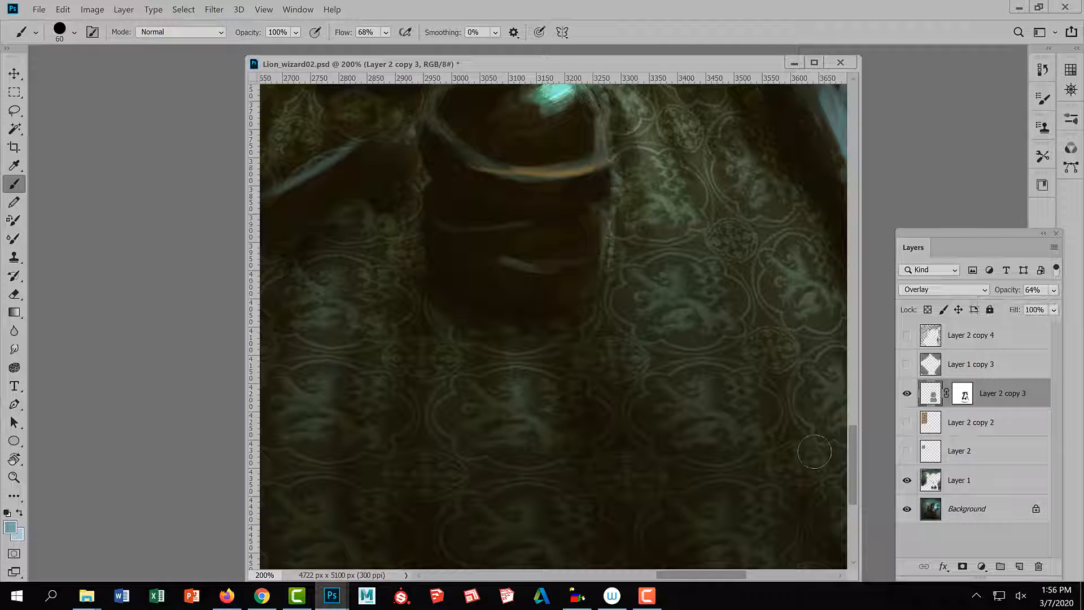
# Reduce the brush size to 40 with the wizard's tunic in view at 50% zoom.
pyautogui.keyDown('ctrl'); pyautogui.keyDown('alt'); pyautogui.click(697, 445); pyautogui.keyUp('alt'); pyautogui.keyUp('ctrl')
pyautogui.keyDown('ctrl'); pyautogui.keyDown('alt'); pyautogui.click(695, 452); pyautogui.keyUp('alt'); pyautogui.keyUp('ctrl')
pyautogui.keyDown('ctrl'); pyautogui.keyDown('alt'); pyautogui.click(694, 453); pyautogui.keyUp('alt'); pyautogui.keyUp('ctrl')
pyautogui.moveTo(670, 369); pyautogui.dragTo(682, 420)
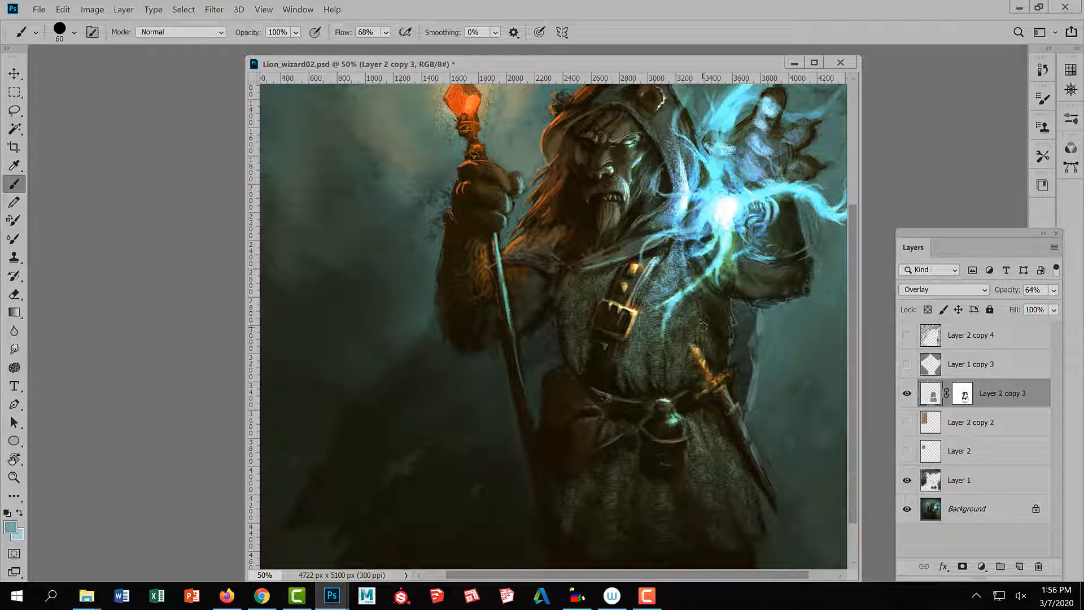
pyautogui.press('[')
pyautogui.press('[')
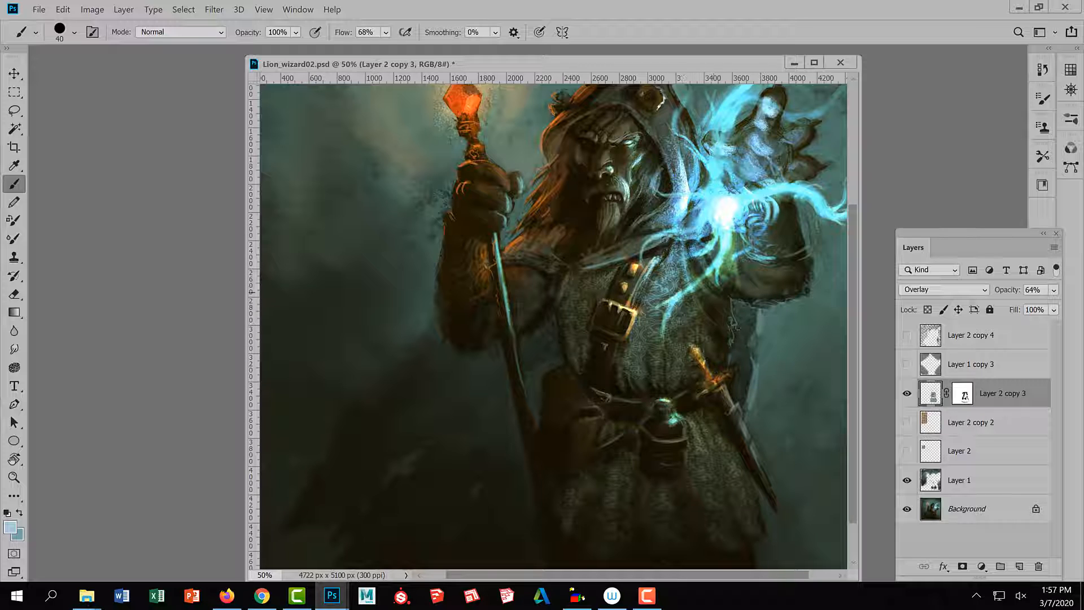
pyautogui.scroll(-3, 698, 477)
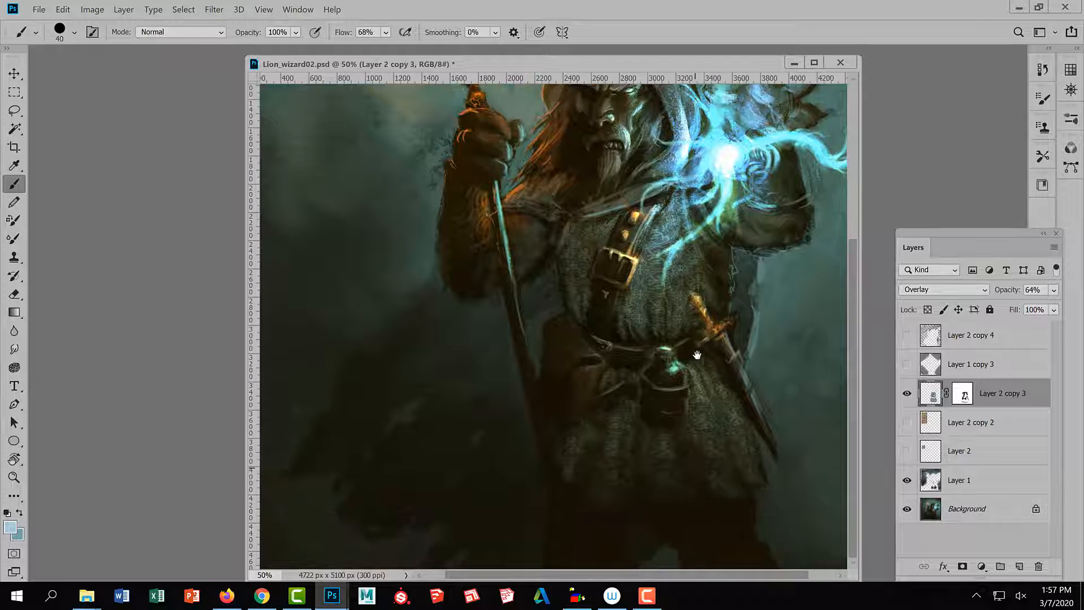
# Switch to Chrome, examine the tunic and shield in the medieval knight with mace and shield print, and return to Photoshop.
pyautogui.click(261, 596)
pyautogui.click(893, 259)
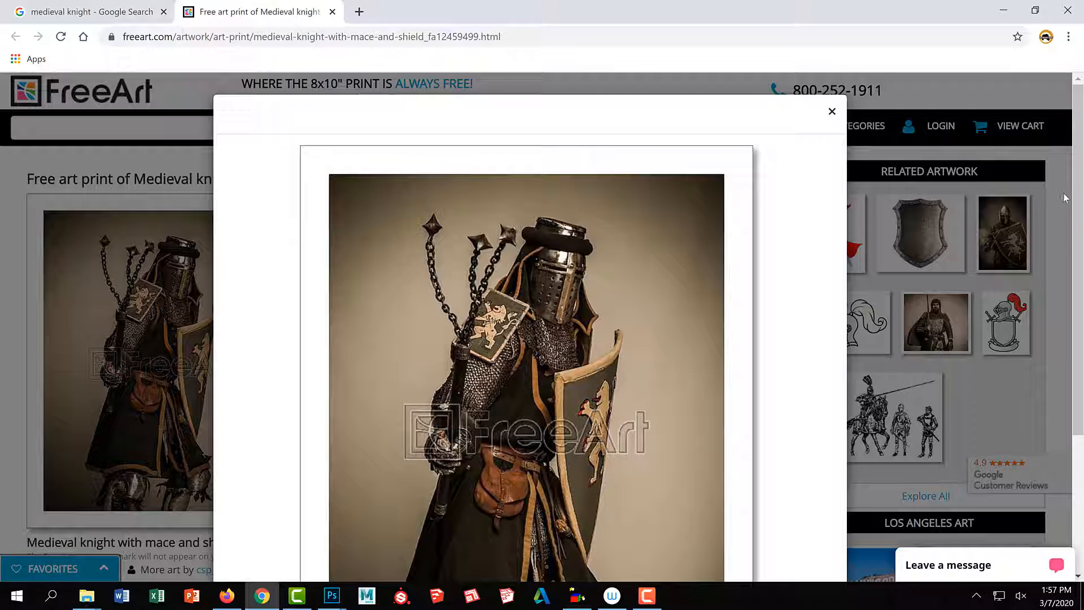
pyautogui.scroll(-2, 1080, 248)
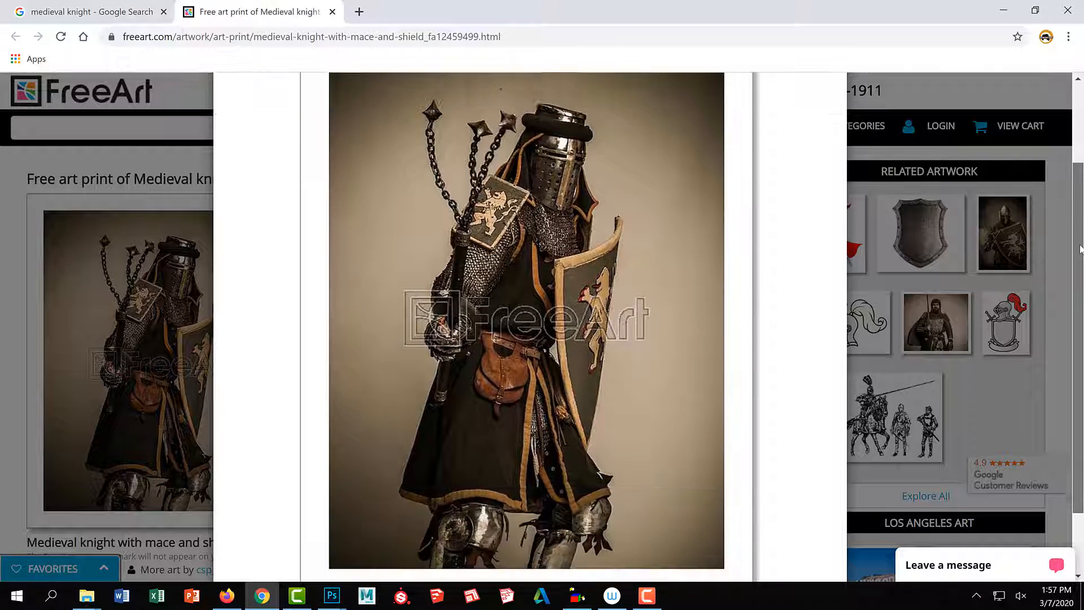
pyautogui.scroll(-1, 1071, 342)
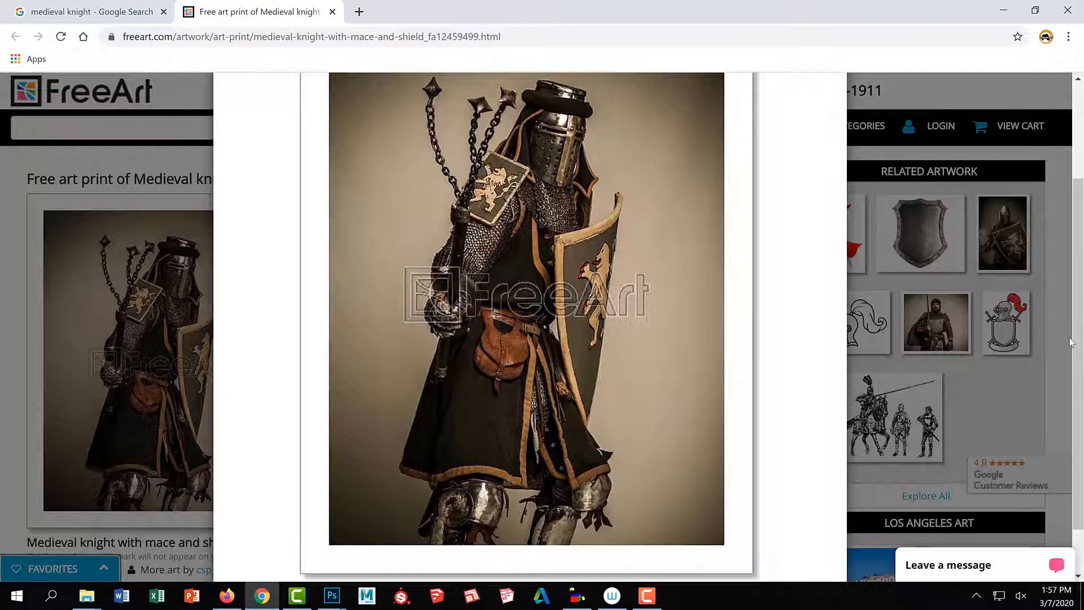
pyautogui.click(1003, 10)
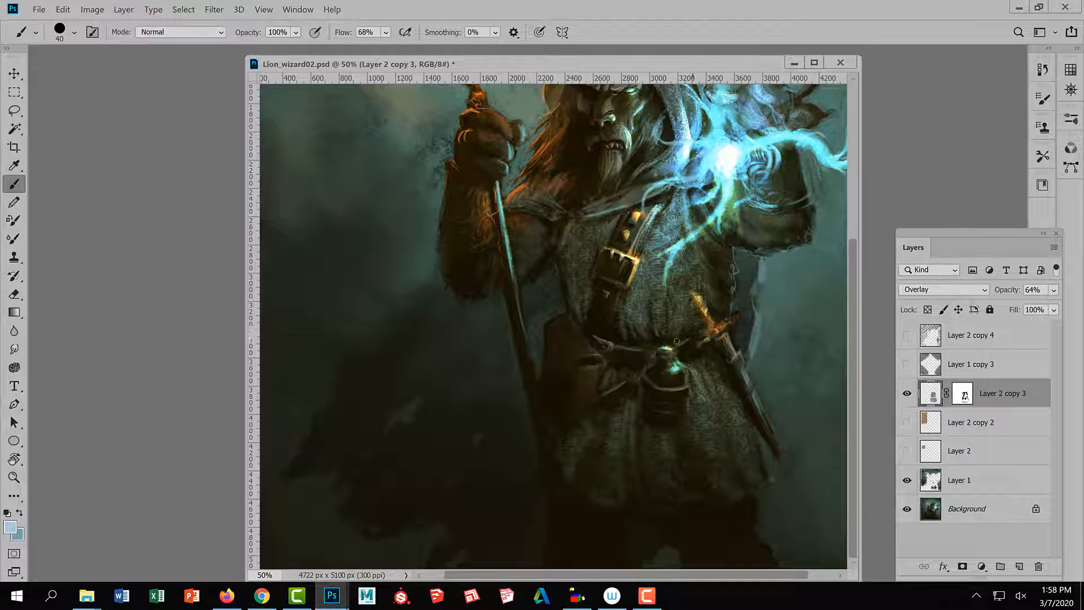
pyautogui.scroll(3, 638, 267)
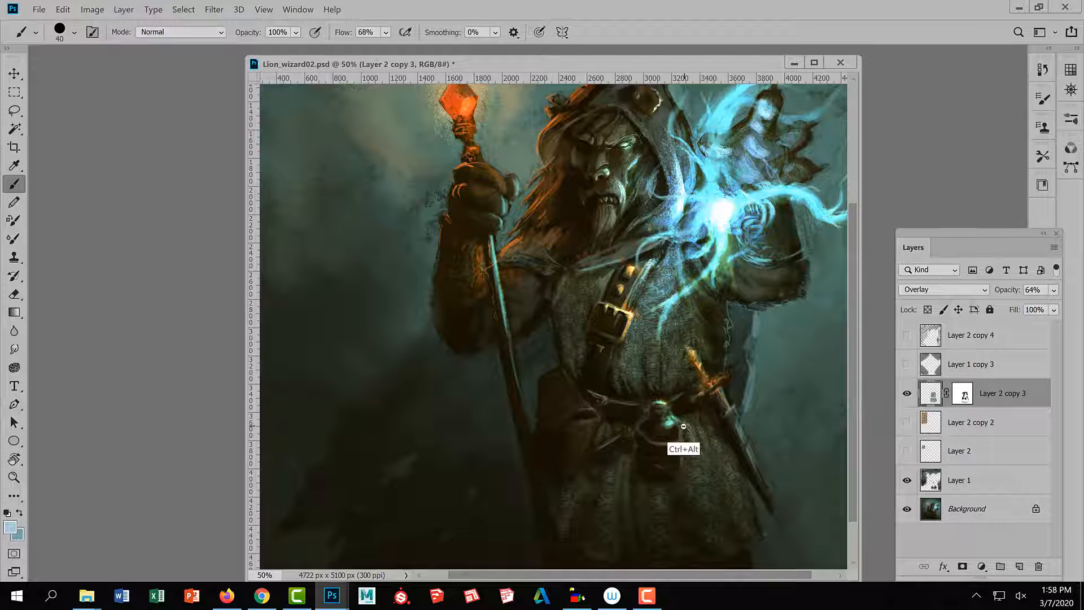
pyautogui.hotkey('ctrl', '-')
pyautogui.keyDown('ctrl'); pyautogui.click(611, 525); pyautogui.keyUp('ctrl')
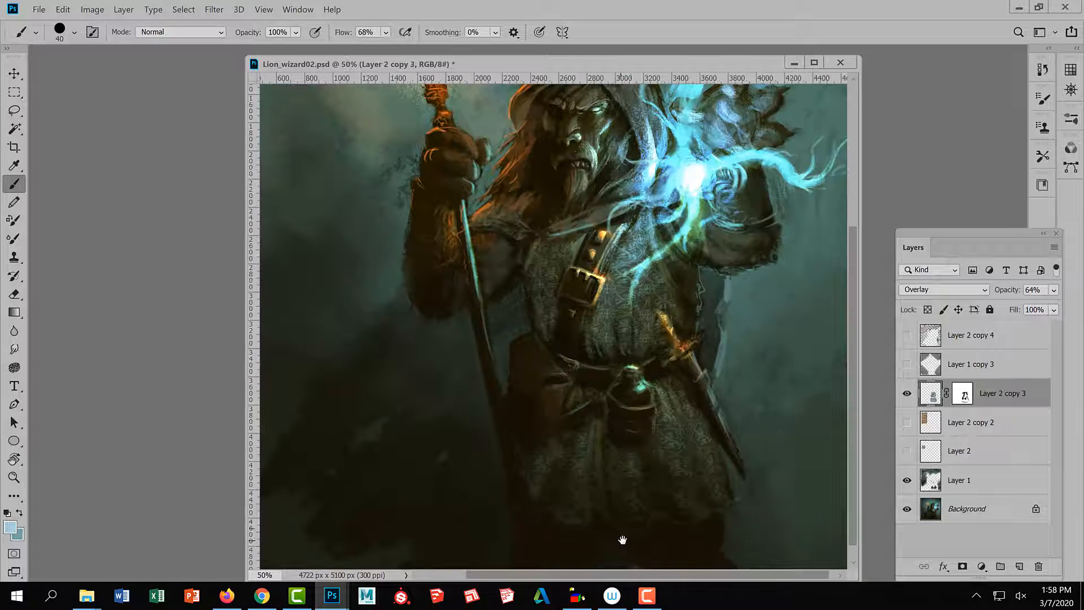
pyautogui.press('l')
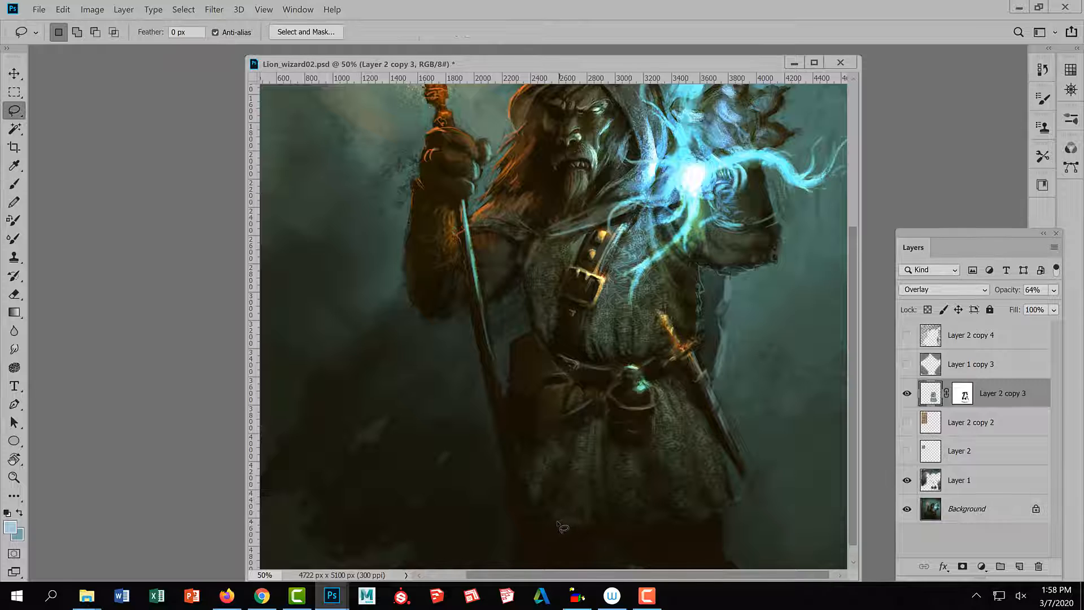
pyautogui.moveTo(557, 520)
pyautogui.mouseDown()
pyautogui.moveTo(593, 530)
pyautogui.moveTo(602, 446)
pyautogui.moveTo(619, 538)
pyautogui.moveTo(611, 550)
pyautogui.moveTo(574, 546)
pyautogui.mouseUp()
pyautogui.hotkey('ctrl', 'd')
pyautogui.press('b')
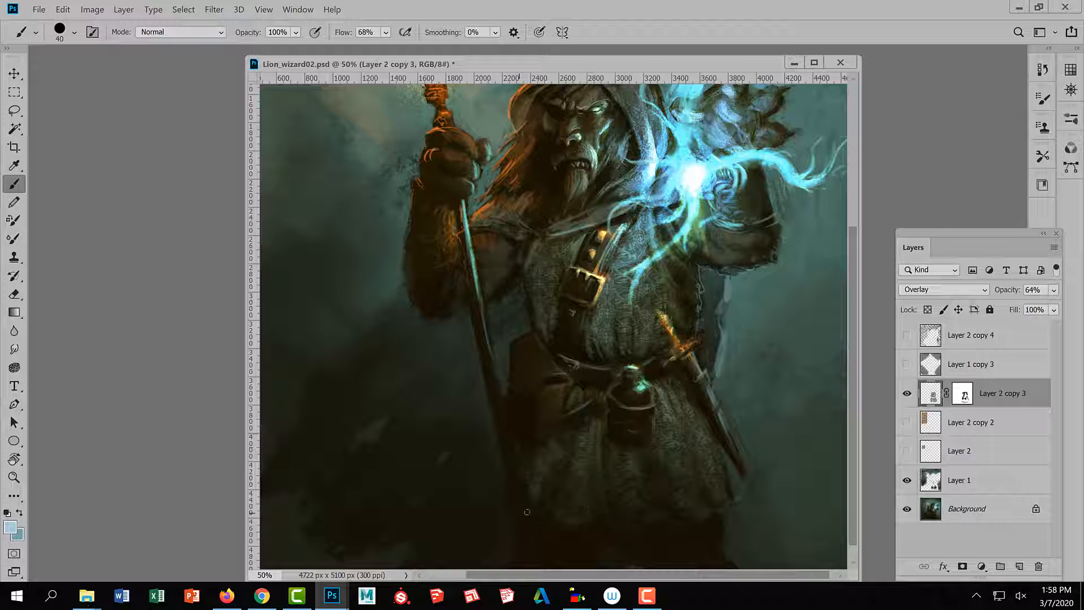
# Add a new empty layer directly above Layer 2 copy 3.
pyautogui.press('x')
pyautogui.keyDown('ctrl'); pyautogui.keyDown('alt'); pyautogui.click(663, 467); pyautogui.keyUp('alt'); pyautogui.keyUp('ctrl')
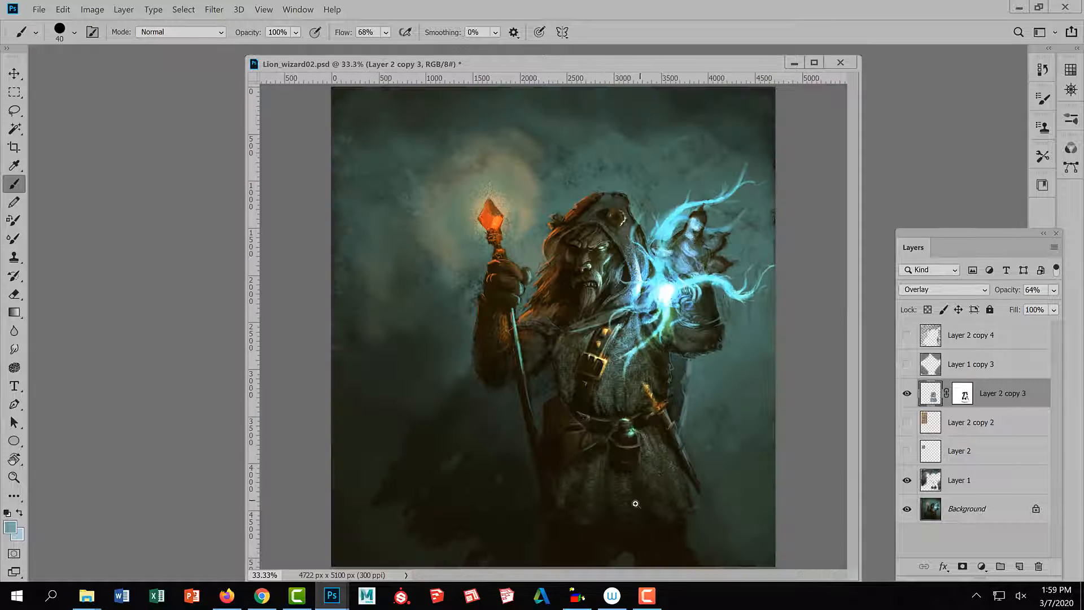
pyautogui.keyDown('alt'); pyautogui.click(604, 462); pyautogui.keyUp('alt')
pyautogui.keyDown('ctrl'); pyautogui.keyDown('alt'); pyautogui.click(670, 466); pyautogui.keyUp('alt'); pyautogui.keyUp('ctrl')
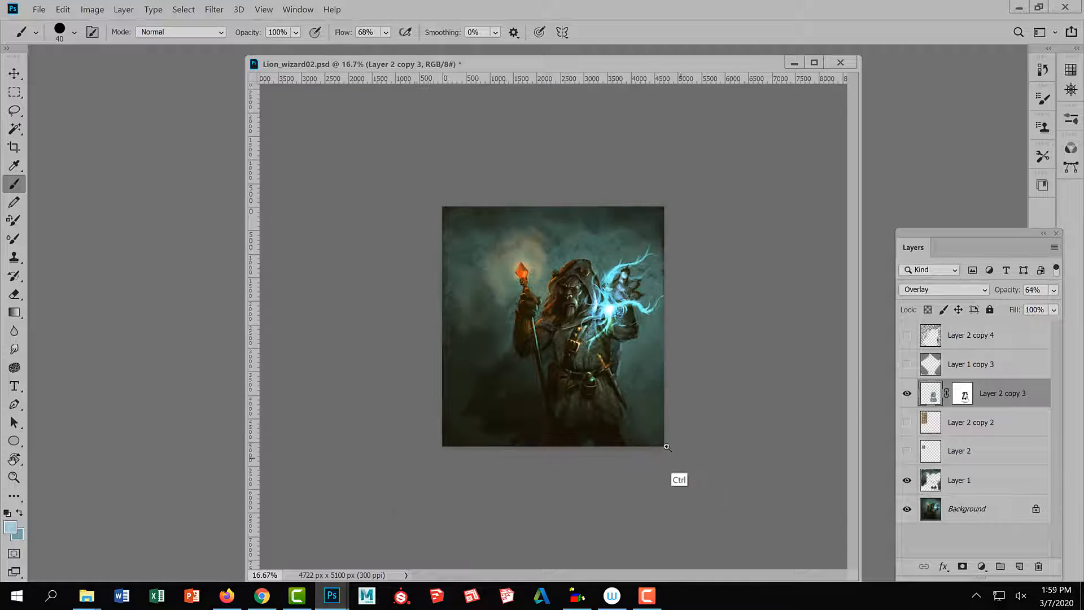
pyautogui.hotkey('ctrl', '+')
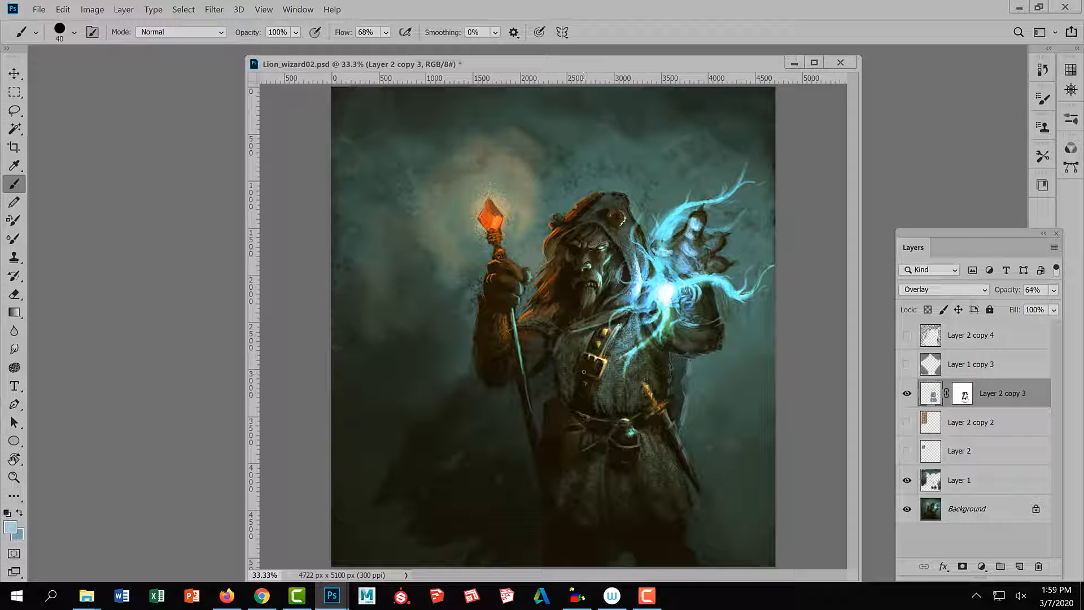
pyautogui.click(1020, 566)
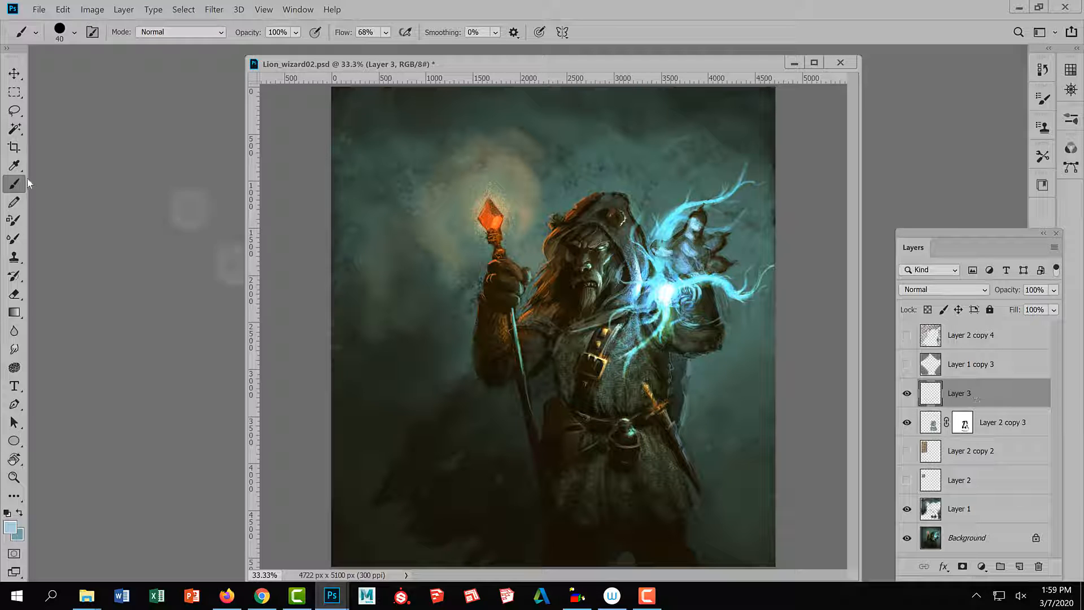
# Sample a near-black tone, reduce the brush size to 15 and paint dark outlines and grip details on the dagger's hilt and crossguard.
pyautogui.keyDown('ctrl'); pyautogui.click(671, 415); pyautogui.keyUp('ctrl')
pyautogui.keyDown('ctrl'); pyautogui.click(672, 414); pyautogui.keyUp('ctrl')
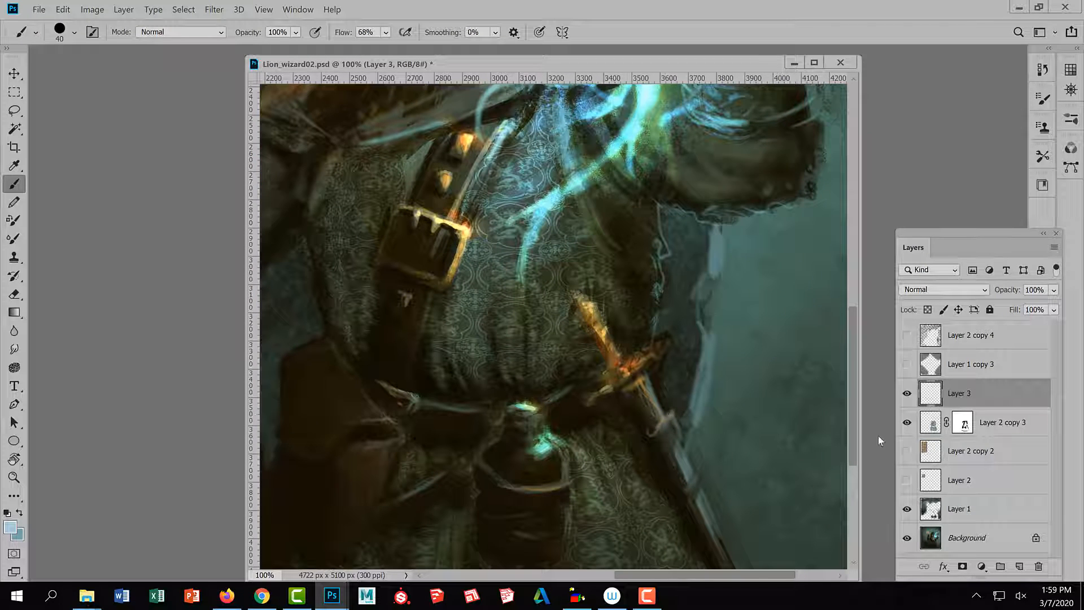
pyautogui.keyDown('alt'); pyautogui.click(464, 395); pyautogui.keyUp('alt')
pyautogui.press('[')
pyautogui.press('[')
pyautogui.moveTo(571, 295); pyautogui.dragTo(608, 368)
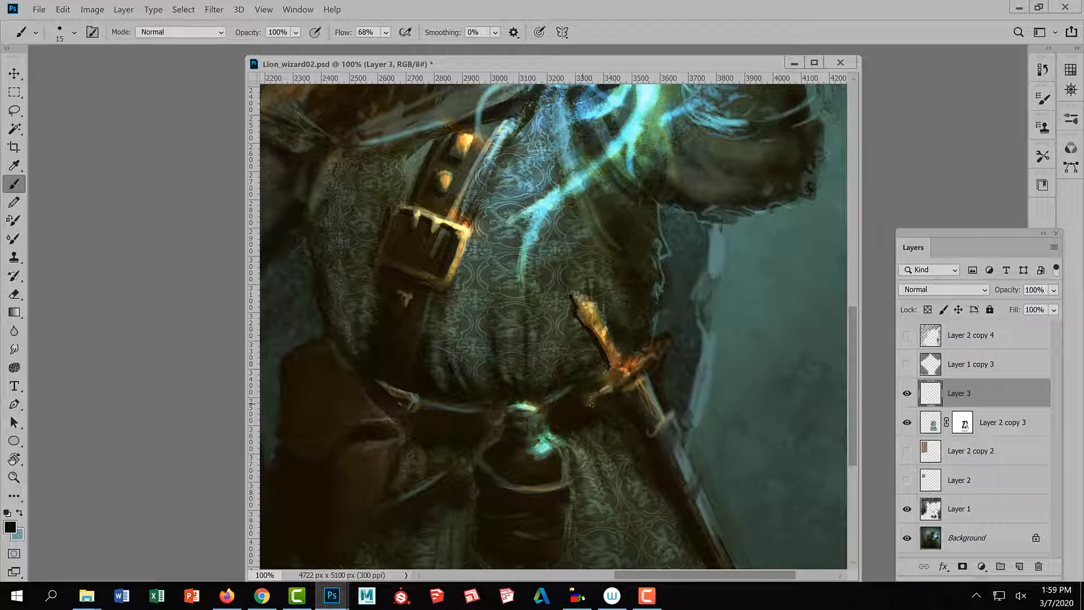
pyautogui.moveTo(591, 405); pyautogui.dragTo(612, 390)
pyautogui.moveTo(590, 326); pyautogui.dragTo(594, 328)
pyautogui.moveTo(607, 358); pyautogui.dragTo(610, 364)
pyautogui.moveTo(581, 322)
pyautogui.mouseDown()
pyautogui.moveTo(591, 320)
pyautogui.moveTo(578, 299)
pyautogui.mouseUp()
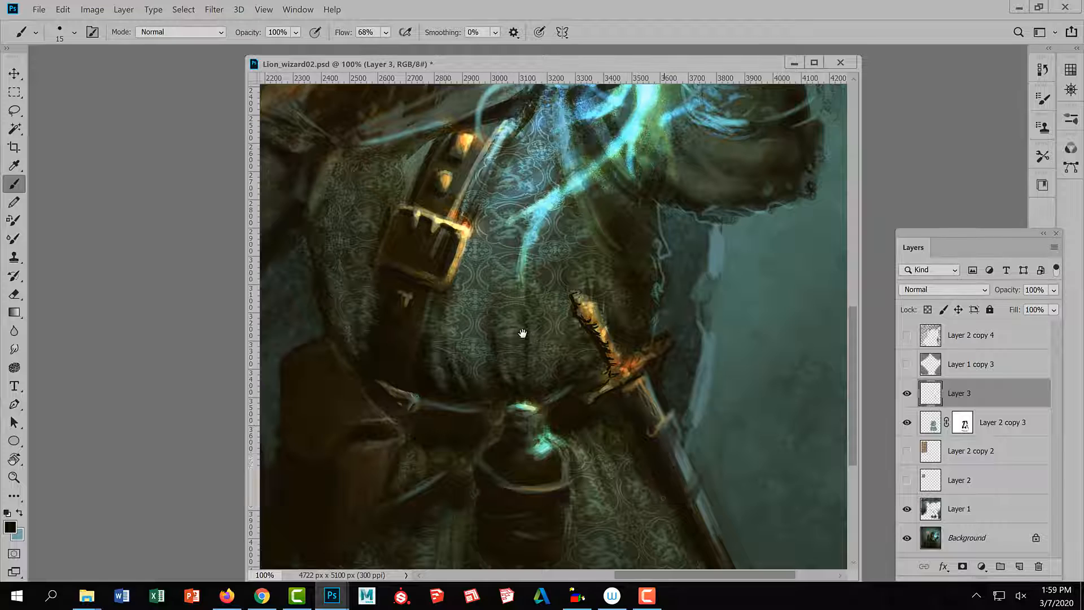
# Paint dark edges around the chest strap's buckle with the size 15 brush.
pyautogui.moveTo(521, 333); pyautogui.dragTo(625, 410)
pyautogui.moveTo(556, 362); pyautogui.dragTo(572, 318)
pyautogui.moveTo(498, 311); pyautogui.dragTo(506, 295)
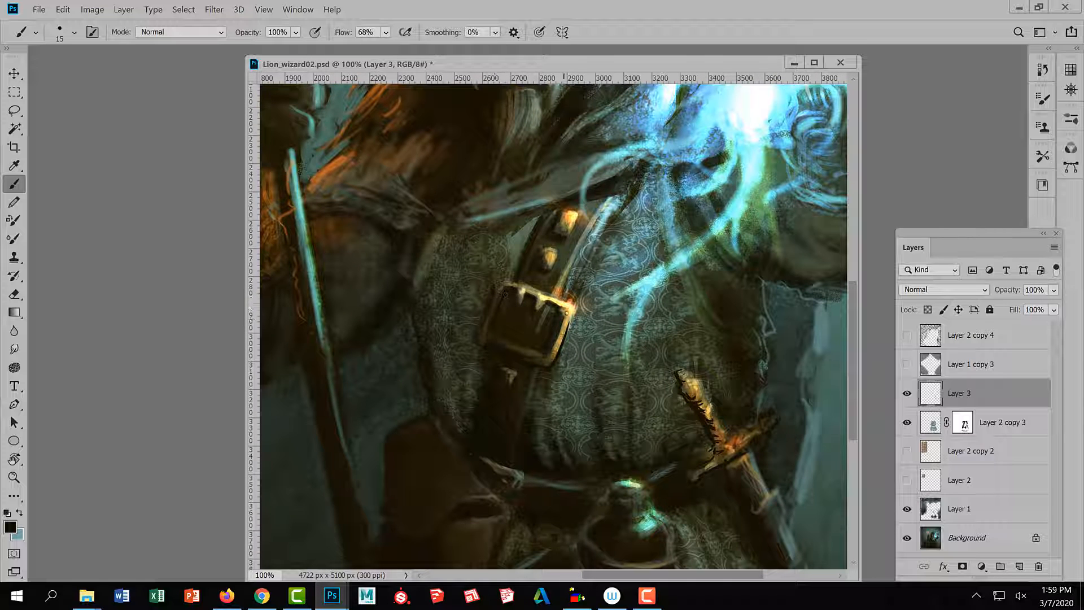
pyautogui.scroll(-2, 700, 429)
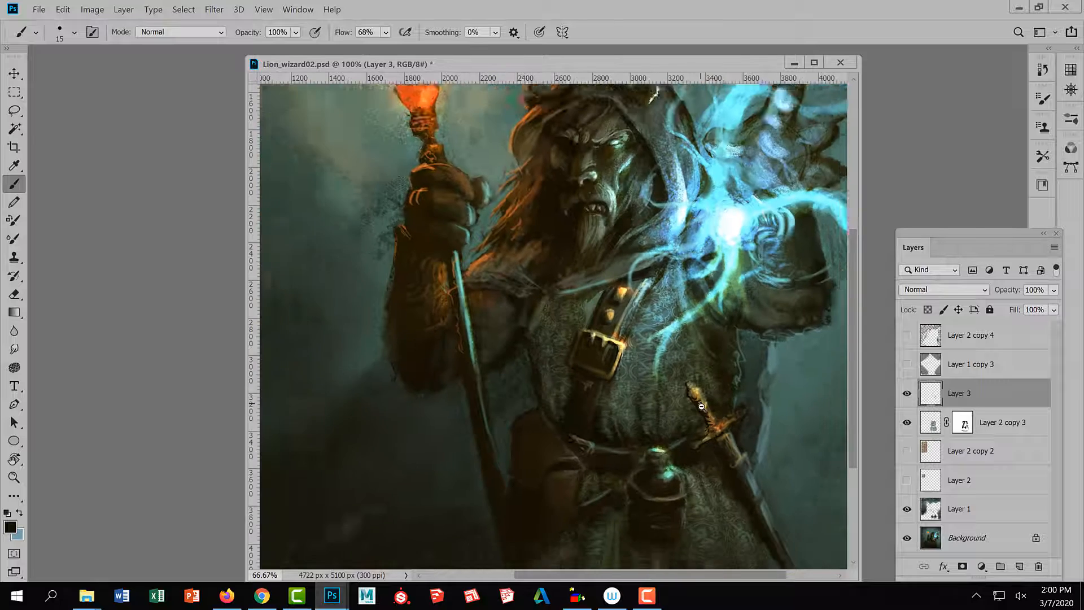
pyautogui.moveTo(762, 433); pyautogui.dragTo(718, 413)
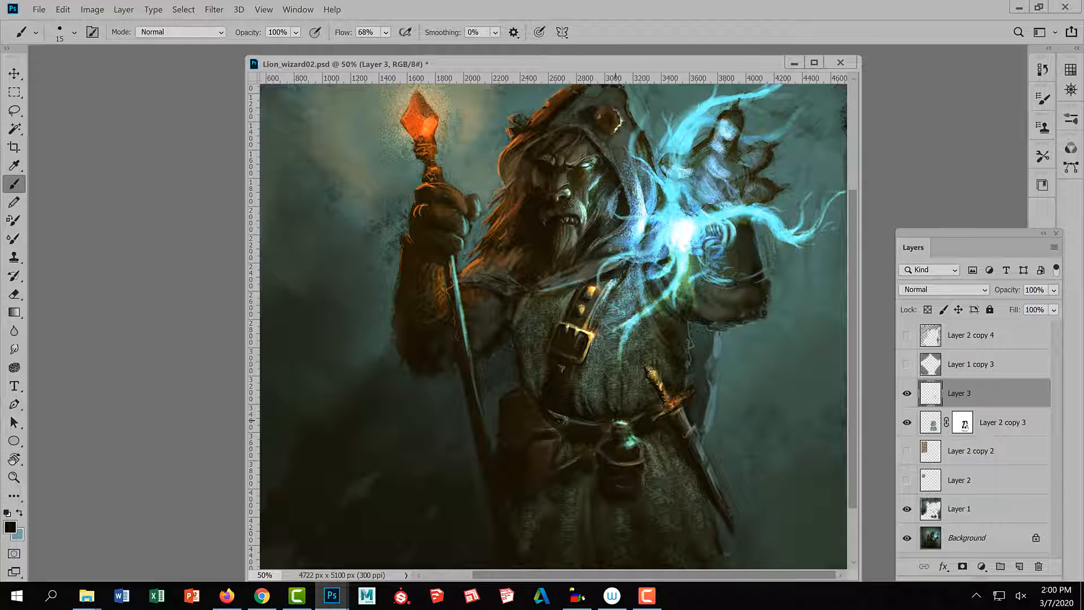
pyautogui.press('alt')
pyautogui.keyDown('ctrl'); pyautogui.keyDown('alt'); pyautogui.click(716, 378); pyautogui.keyUp('alt'); pyautogui.keyUp('ctrl')
pyautogui.keyDown('ctrl'); pyautogui.keyDown('alt'); pyautogui.click(716, 379); pyautogui.keyUp('alt'); pyautogui.keyUp('ctrl')
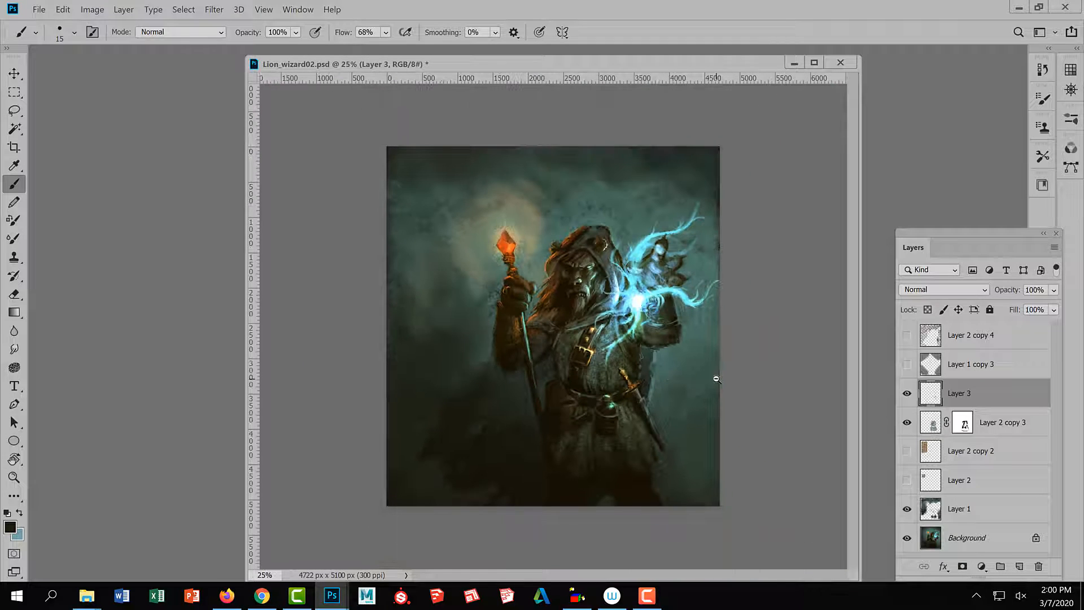
# Sample bright aqua from the energy tendril over the chest and set the brush size to 30.
pyautogui.keyDown('ctrl'); pyautogui.click(662, 368); pyautogui.keyUp('ctrl')
pyautogui.keyDown('ctrl'); pyautogui.click(661, 367); pyautogui.keyUp('ctrl')
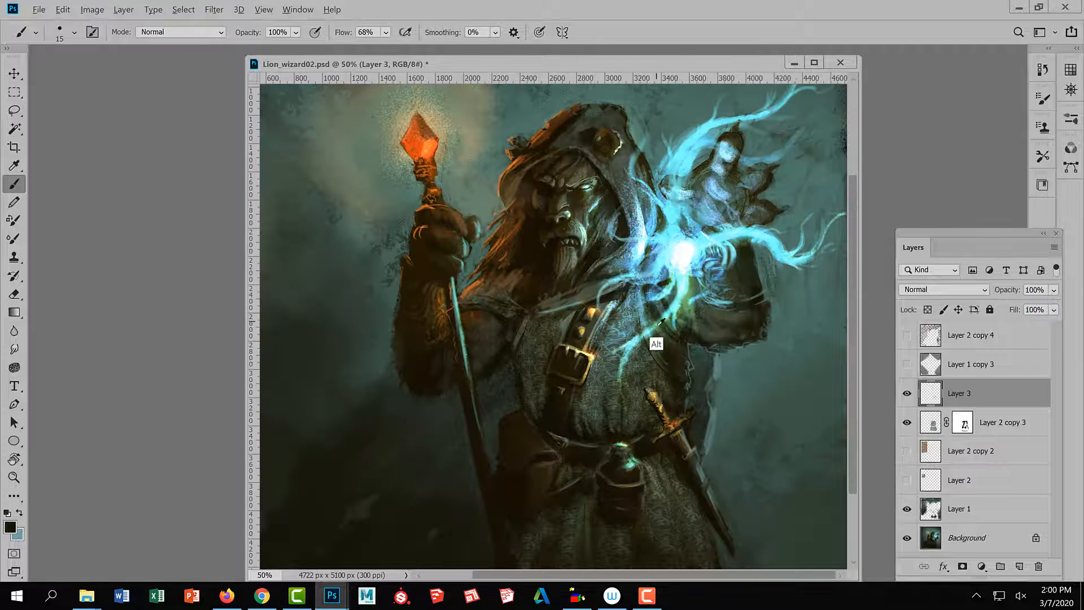
pyautogui.keyDown('alt'); pyautogui.click(648, 332); pyautogui.keyUp('alt')
pyautogui.press(']')
pyautogui.press(']')
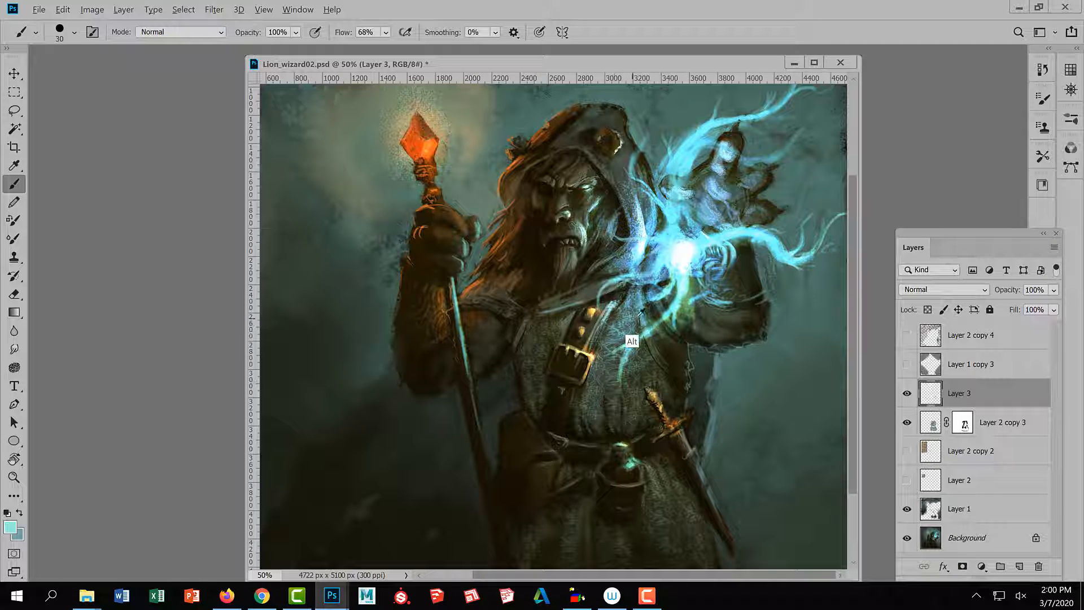
# Sample teal and bright cyan tones around the chest tendril and touch up the glow over the tunic.
pyautogui.keyDown('alt'); pyautogui.click(653, 377); pyautogui.keyUp('alt')
pyautogui.keyDown('alt'); pyautogui.click(648, 344); pyautogui.keyUp('alt')
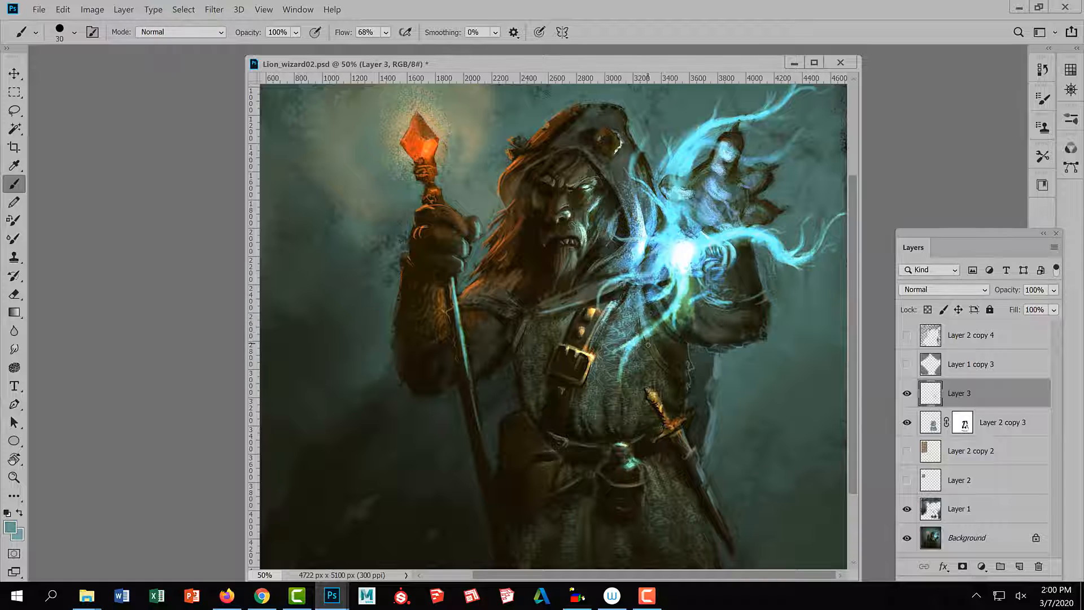
pyautogui.keyDown('alt'); pyautogui.click(657, 381); pyautogui.keyUp('alt')
pyautogui.press('alt')
pyautogui.keyDown('alt'); pyautogui.click(645, 333); pyautogui.keyUp('alt')
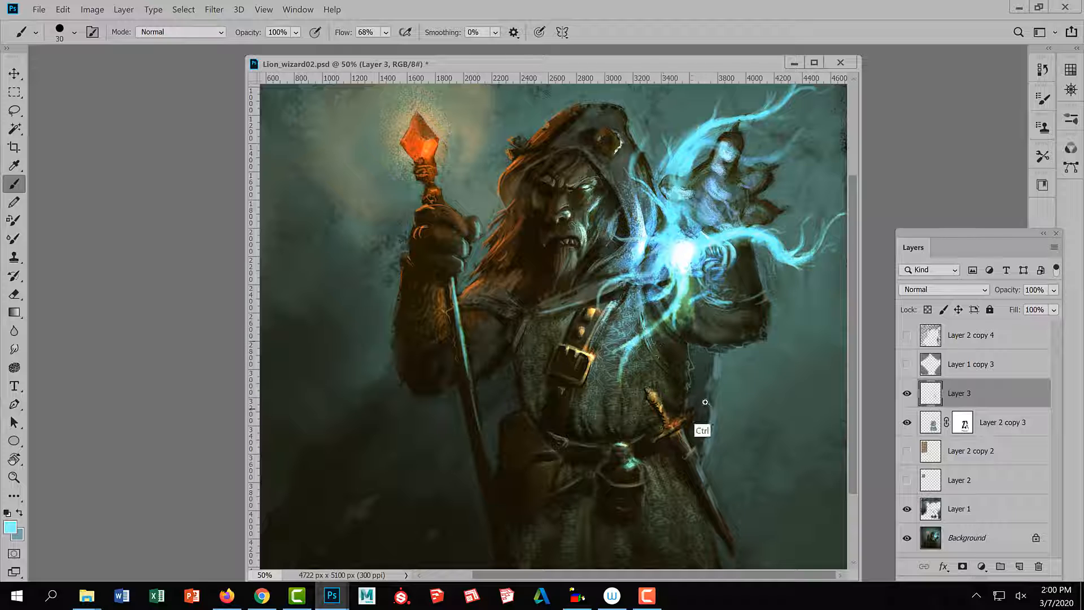
pyautogui.hotkey('ctrl', '-')
pyautogui.hotkey('ctrl', '-')
pyautogui.hotkey('ctrl', '+')
pyautogui.hotkey('ctrl', '+')
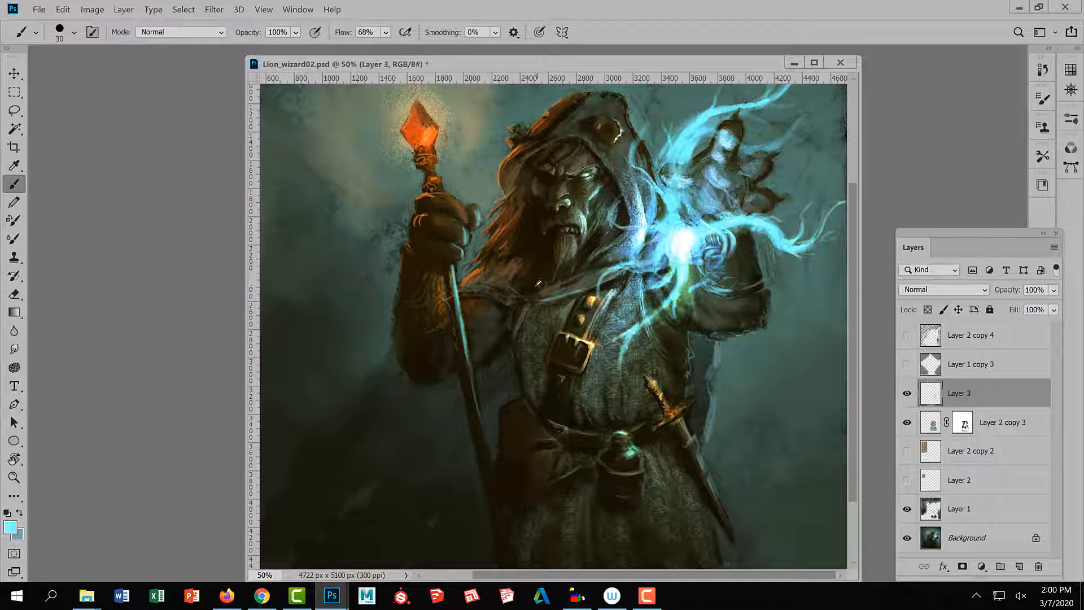
# Sample tones around the staff-side armhole and paint dark shading along the tunic's edge there.
pyautogui.keyDown('alt'); pyautogui.click(521, 310); pyautogui.keyUp('alt')
pyautogui.press('alt')
pyautogui.keyDown('alt'); pyautogui.click(531, 311); pyautogui.keyUp('alt')
pyautogui.keyDown('alt'); pyautogui.click(515, 315); pyautogui.keyUp('alt')
pyautogui.keyDown('alt'); pyautogui.click(500, 345); pyautogui.keyUp('alt')
# Paint a dark vertical fold down the middle of the tunic's skirt and sample the cloth tone beside it.
pyautogui.scroll(-3, 686, 429)
pyautogui.press('alt')
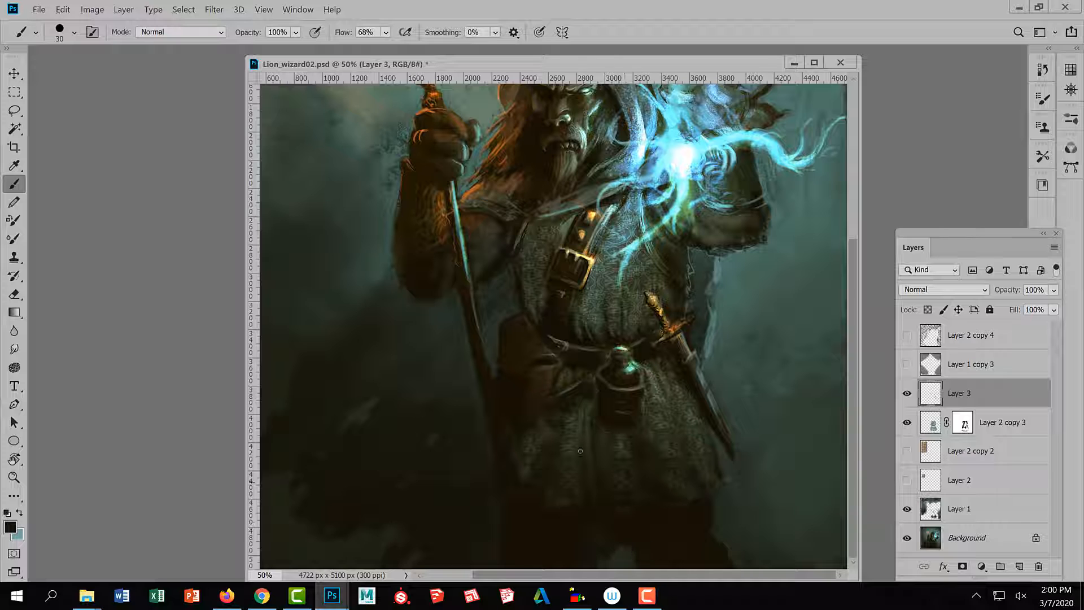
pyautogui.moveTo(585, 453); pyautogui.dragTo(584, 476)
pyautogui.moveTo(584, 427); pyautogui.dragTo(587, 490)
pyautogui.keyDown('alt'); pyautogui.click(577, 442); pyautogui.keyUp('alt')
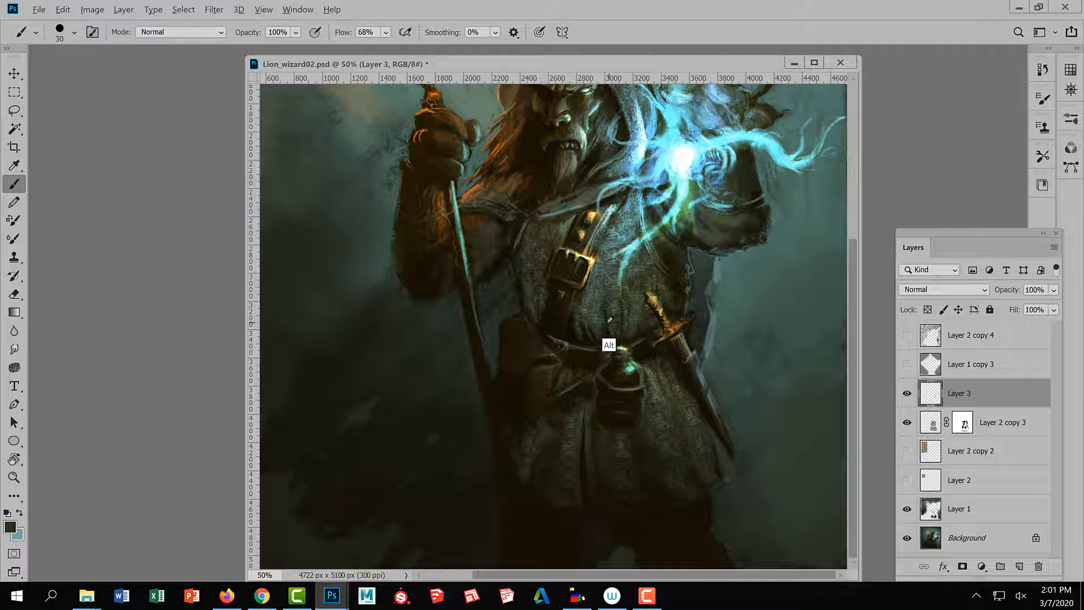
# Sample grey-green cloth tones from the tunic and paint the skirt's central opening and hem below the pouch.
pyautogui.keyDown('alt'); pyautogui.click(590, 339); pyautogui.keyUp('alt')
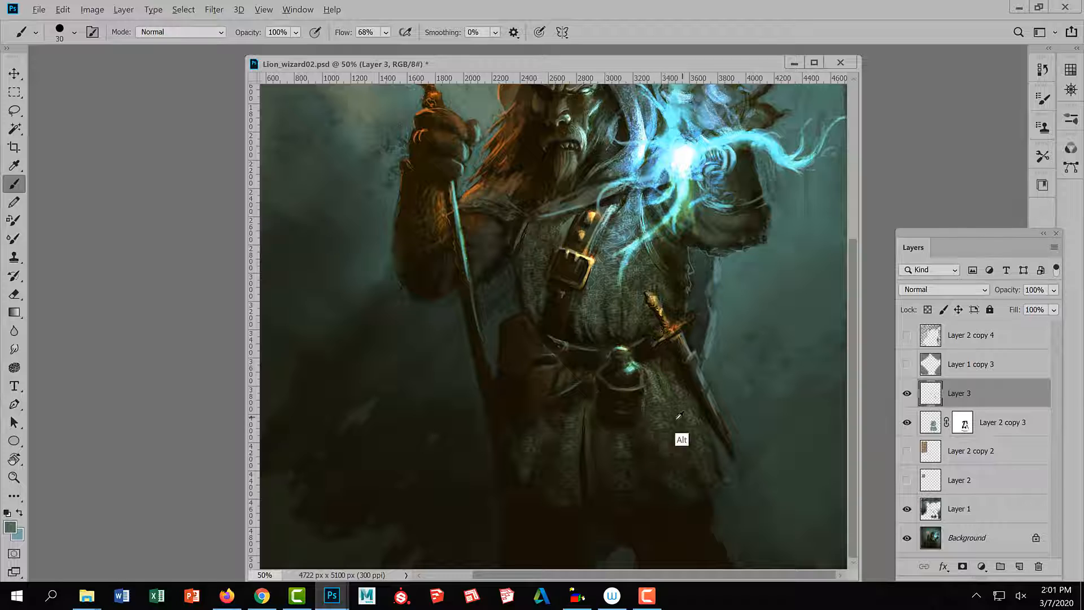
pyautogui.keyDown('alt'); pyautogui.click(660, 418); pyautogui.keyUp('alt')
pyautogui.keyDown('alt'); pyautogui.click(598, 474); pyautogui.keyUp('alt')
pyautogui.keyDown('alt'); pyautogui.click(594, 476); pyautogui.keyUp('alt')
pyautogui.keyDown('alt'); pyautogui.click(597, 454); pyautogui.keyUp('alt')
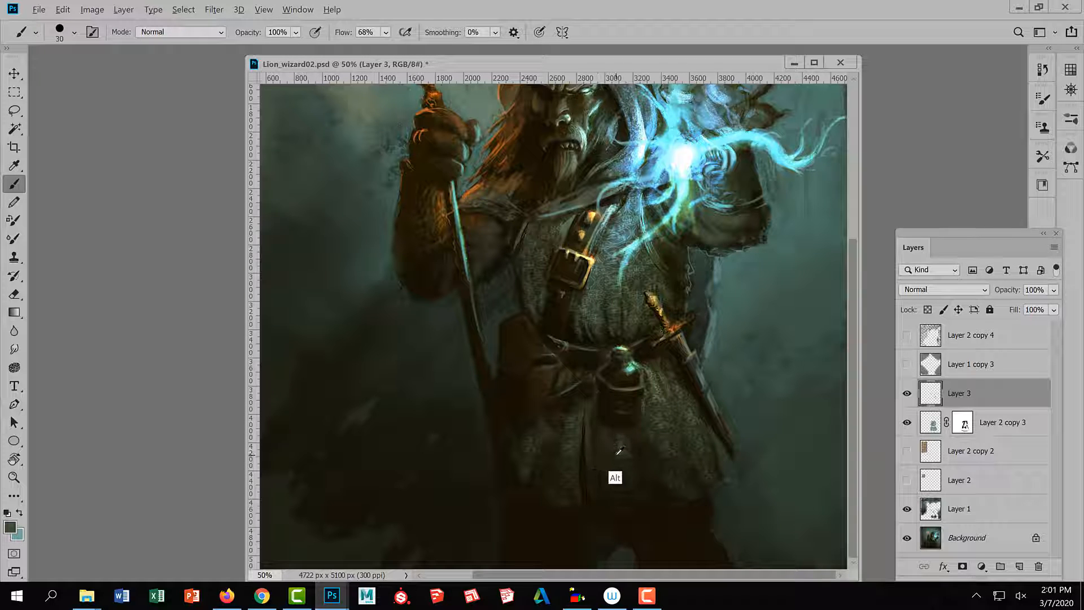
pyautogui.keyDown('alt'); pyautogui.click(599, 462); pyautogui.keyUp('alt')
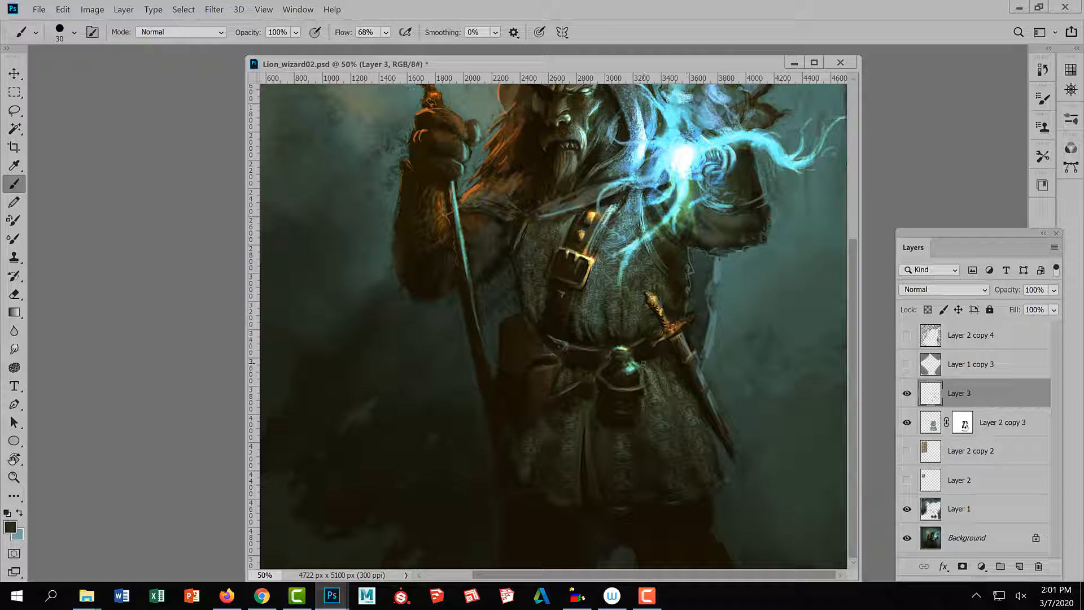
# Sample a dark tone beside the belt pouch and paint shadow between the pouch and the dagger.
pyautogui.press('alt')
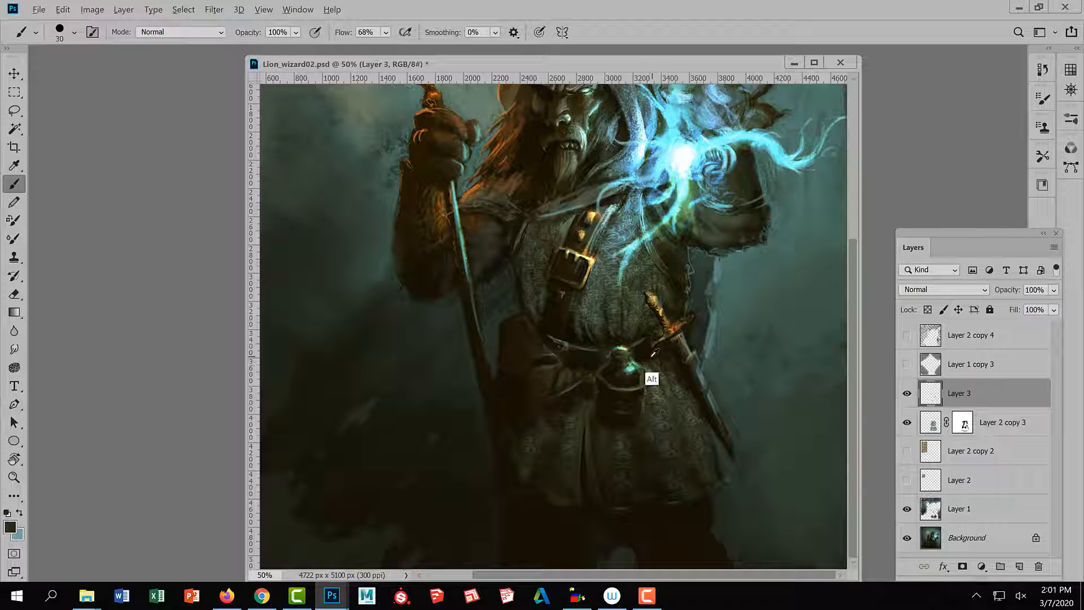
pyautogui.keyDown('alt'); pyautogui.click(641, 389); pyautogui.keyUp('alt')
pyautogui.moveTo(648, 363); pyautogui.dragTo(660, 388)
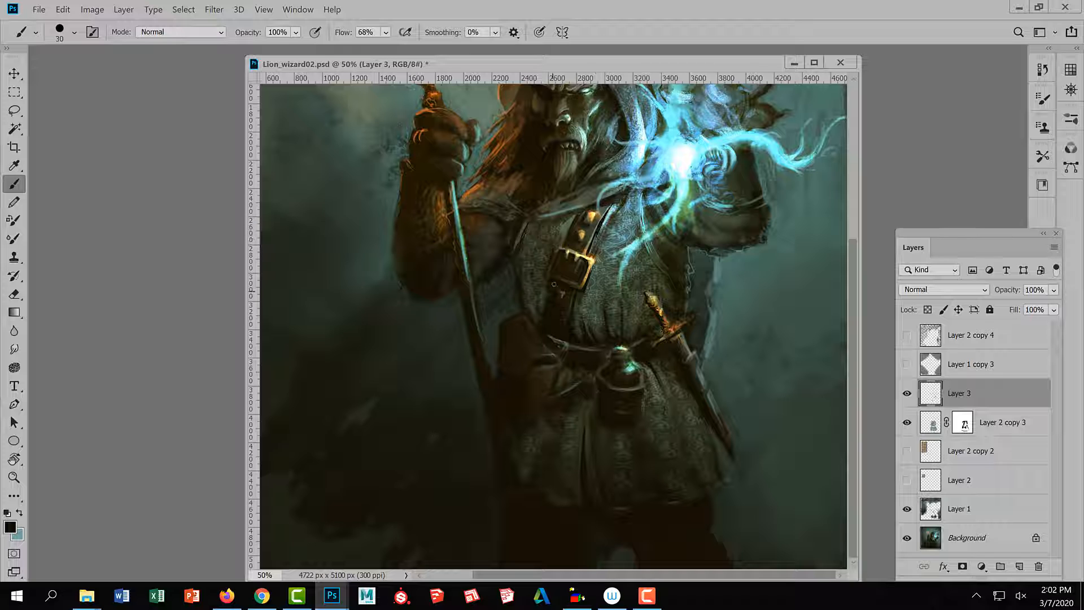
pyautogui.keyDown('ctrl'); pyautogui.keyDown('alt'); pyautogui.click(720, 403); pyautogui.keyUp('alt'); pyautogui.keyUp('ctrl')
pyautogui.keyDown('ctrl'); pyautogui.keyDown('alt'); pyautogui.click(718, 409); pyautogui.keyUp('alt'); pyautogui.keyUp('ctrl')
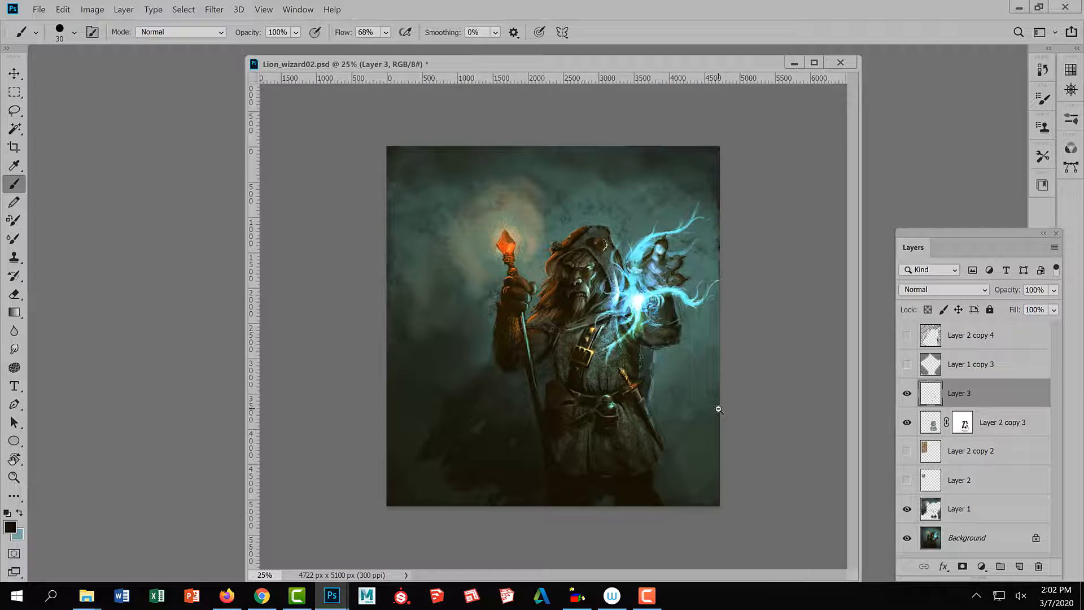
# Sample dark brown from the belt and refine the shading along the belt and around the pouch.
pyautogui.keyDown('ctrl'); pyautogui.click(635, 427); pyautogui.keyUp('ctrl')
pyautogui.keyDown('ctrl'); pyautogui.click(629, 426); pyautogui.keyUp('ctrl')
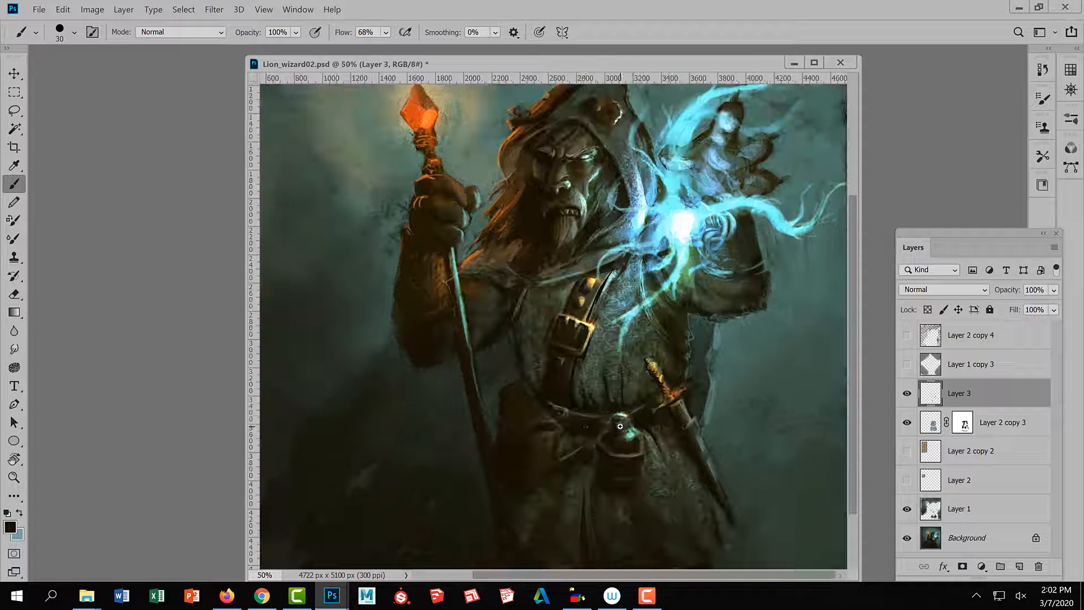
pyautogui.keyDown('alt'); pyautogui.click(581, 427); pyautogui.keyUp('alt')
pyautogui.press('alt')
pyautogui.press('alt')
pyautogui.moveTo(661, 322); pyautogui.dragTo(664, 417)
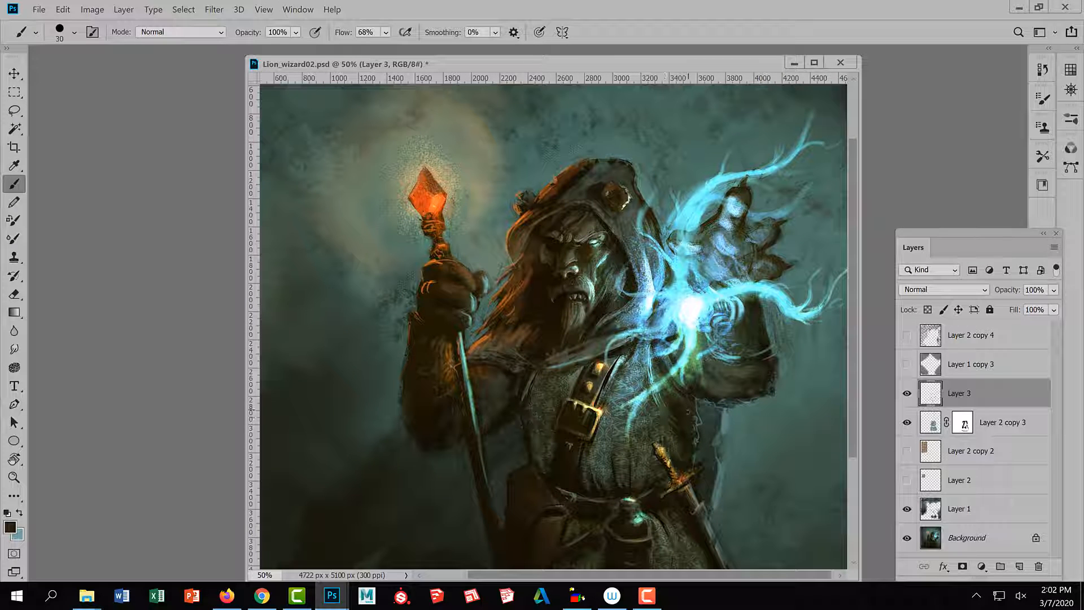
# Sample tones near the raised forearm and the chest tendril and touch up the painting there.
pyautogui.press('alt')
pyautogui.keyDown('alt'); pyautogui.click(697, 381); pyautogui.keyUp('alt')
pyautogui.keyDown('alt'); pyautogui.click(619, 372); pyautogui.keyUp('alt')
pyautogui.hotkey('ctrl', '-')
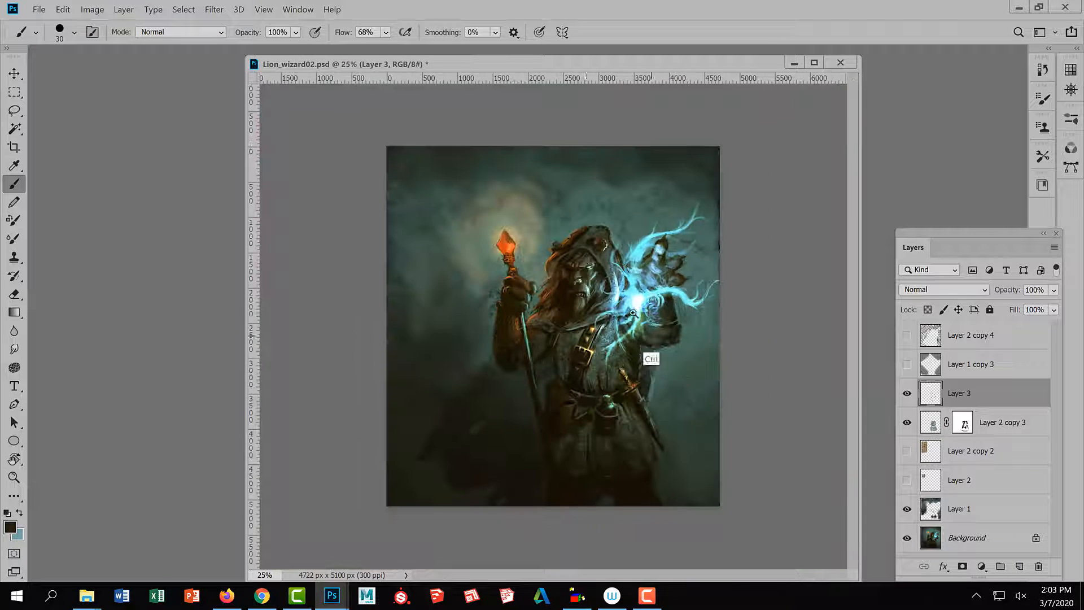
# Sample the pale tone of the lit eye and dab it on the shaded eye, and sample dark green near the raised sleeve.
pyautogui.hotkey('ctrl', '-')
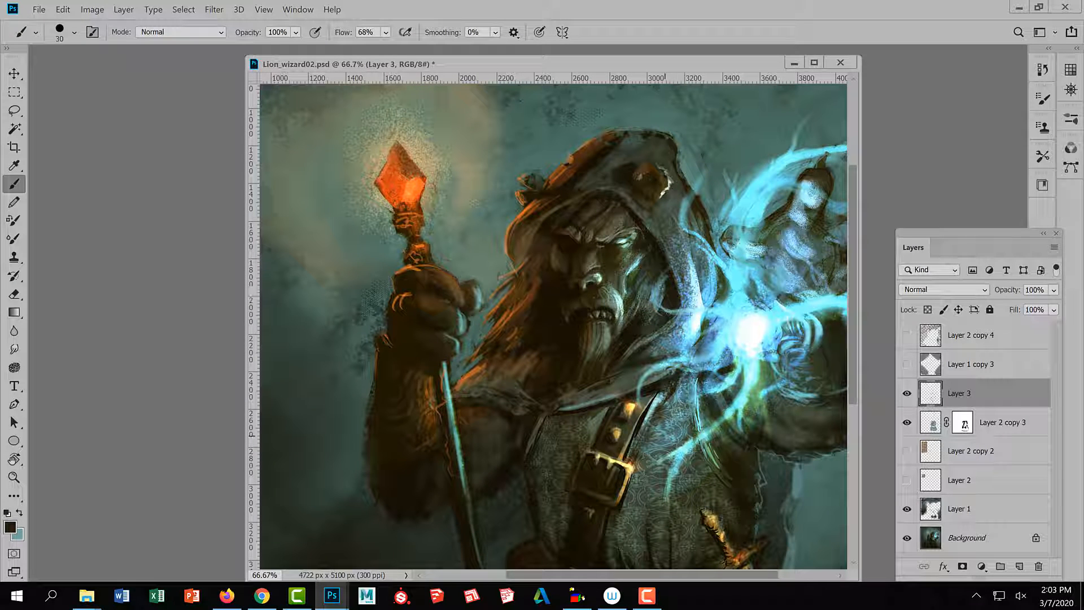
pyautogui.press('alt')
pyautogui.keyDown('alt'); pyautogui.click(627, 238); pyautogui.keyUp('alt')
pyautogui.click(564, 240)
pyautogui.press('alt')
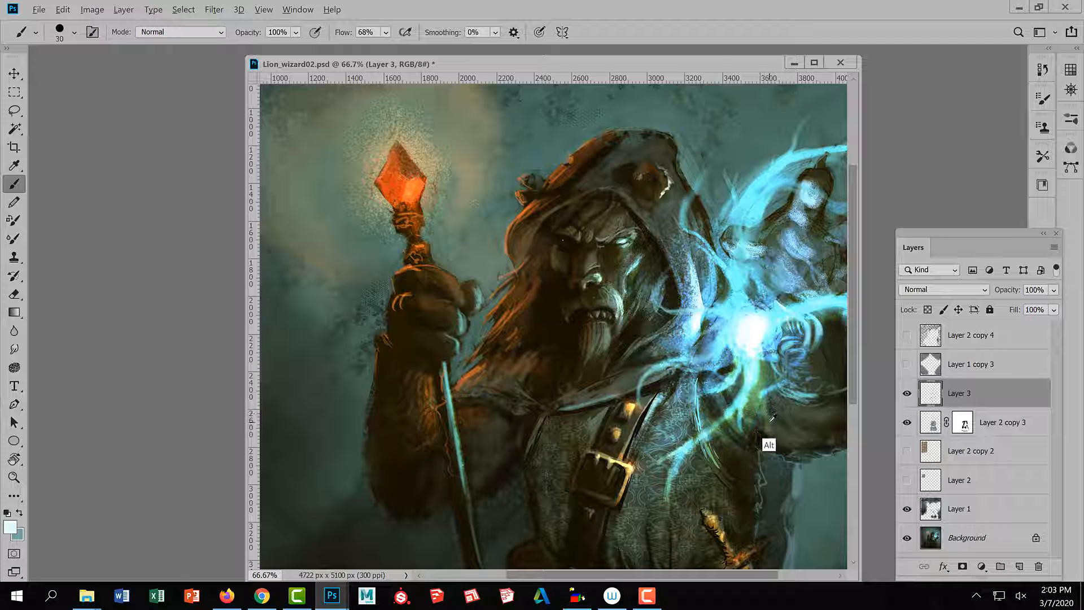
pyautogui.keyDown('alt'); pyautogui.click(770, 419); pyautogui.keyUp('alt')
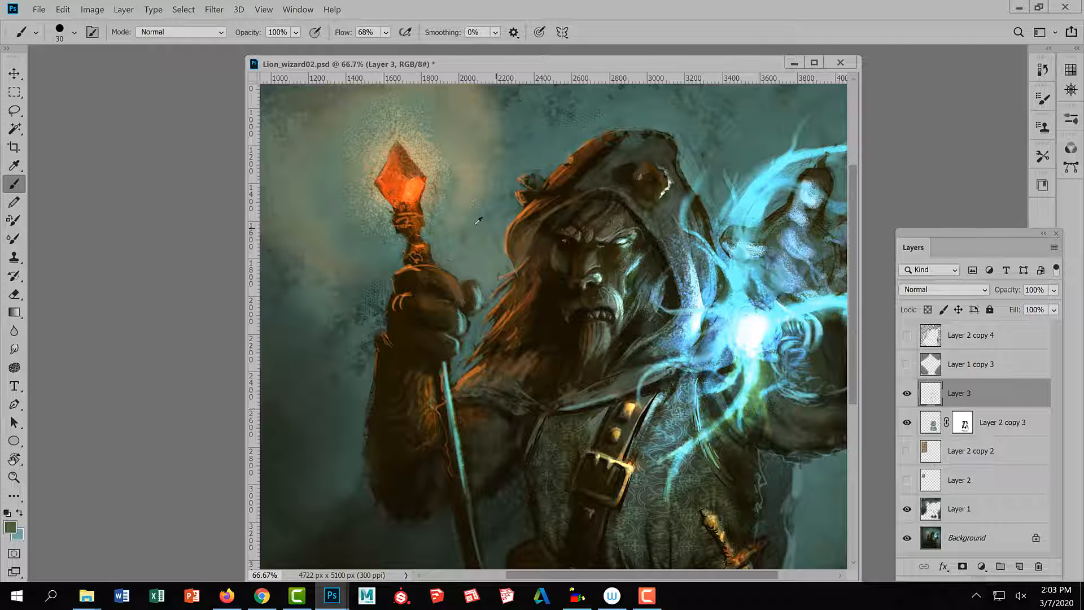
# Sample orange tones from the staff crystal and the hood's lit edge and paint an orange glint in the shaded eye.
pyautogui.keyDown('alt'); pyautogui.click(412, 209); pyautogui.keyUp('alt')
pyautogui.press(']')
pyautogui.press(']')
pyautogui.press(']')
pyautogui.keyDown('alt'); pyautogui.click(570, 170); pyautogui.keyUp('alt')
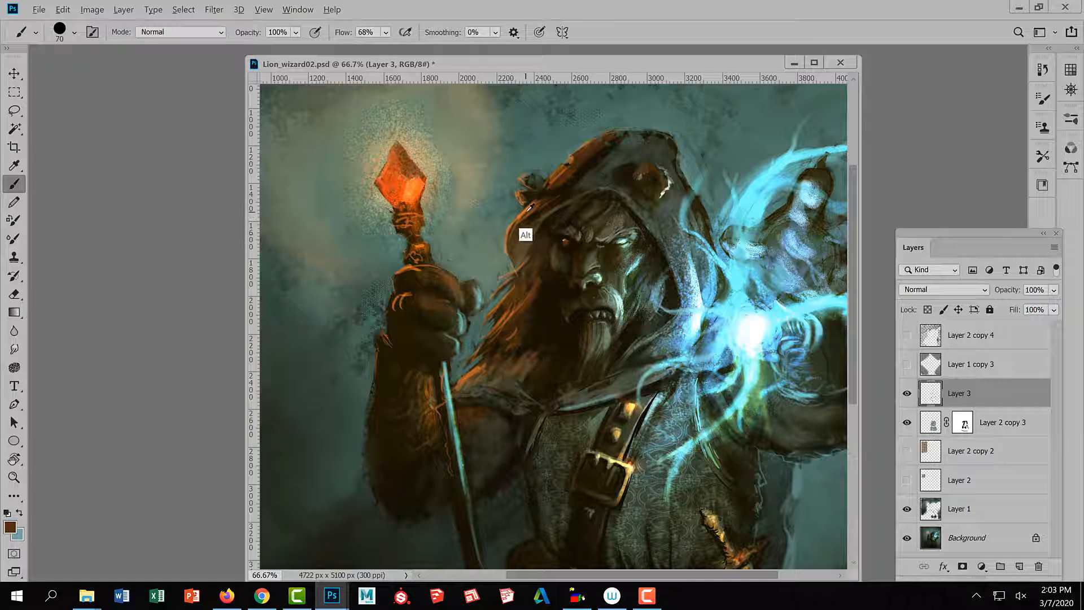
pyautogui.keyDown('alt'); pyautogui.click(525, 234); pyautogui.keyUp('alt')
pyautogui.press('[')
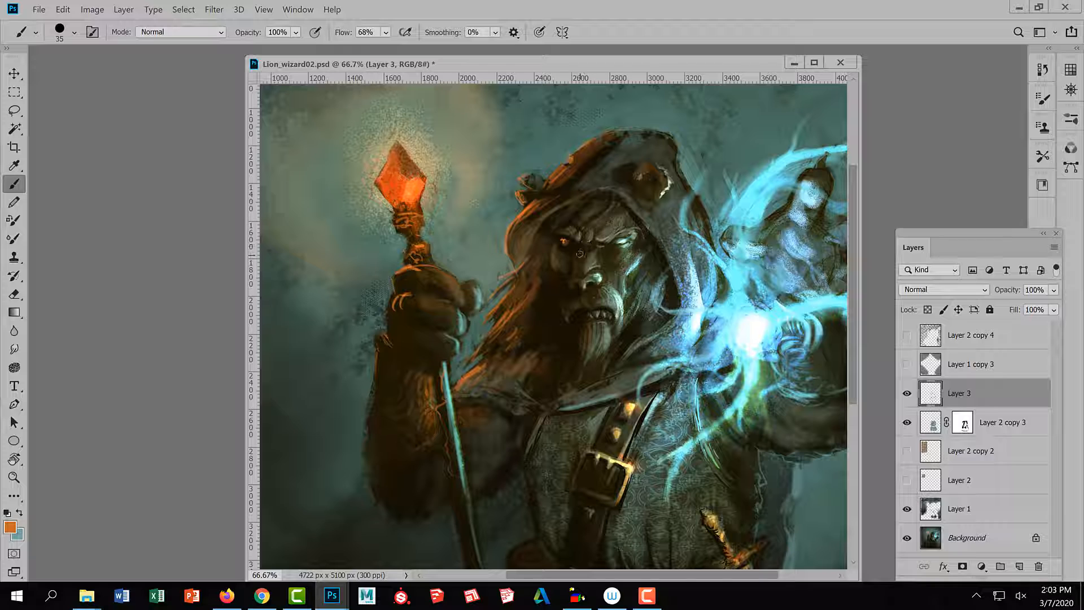
pyautogui.press('[')
pyautogui.press('[')
# Soften the orange glint around the shaded eye with the Eraser at size 45 and 30% opacity.
pyautogui.press('e')
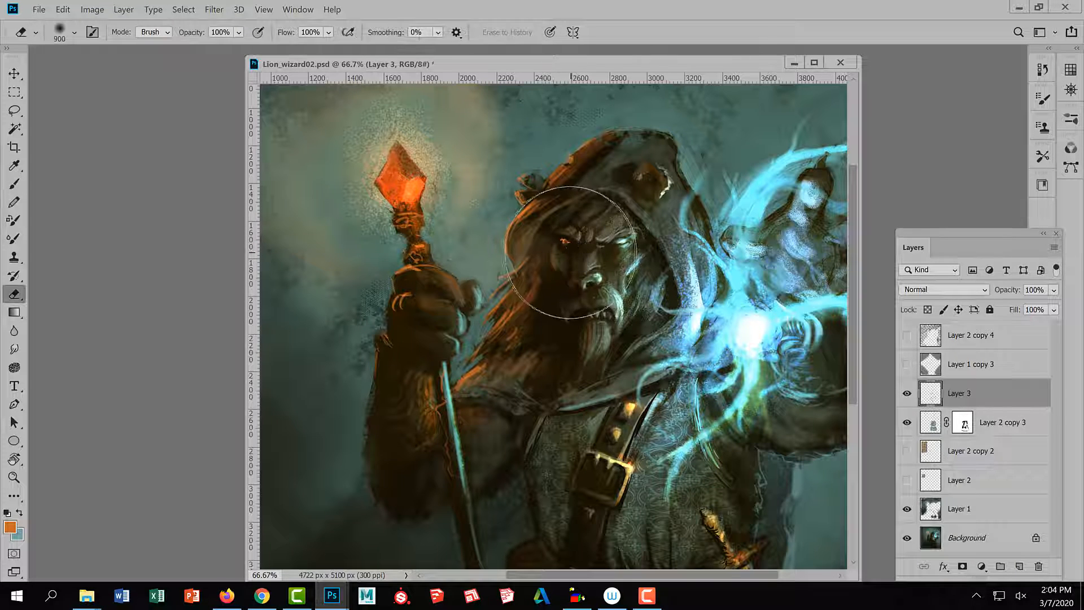
pyautogui.press('[')
pyautogui.press('[')
pyautogui.press('[')
pyautogui.press('[')
pyautogui.press('[')
pyautogui.press('[')
pyautogui.press('[')
pyautogui.press('[')
pyautogui.press('[')
pyautogui.press('[')
pyautogui.press('[')
pyautogui.press('[')
pyautogui.press('[')
pyautogui.press('[')
pyautogui.press('[')
pyautogui.press('[')
pyautogui.press('[')
pyautogui.press('[')
pyautogui.press('[')
pyautogui.press('[')
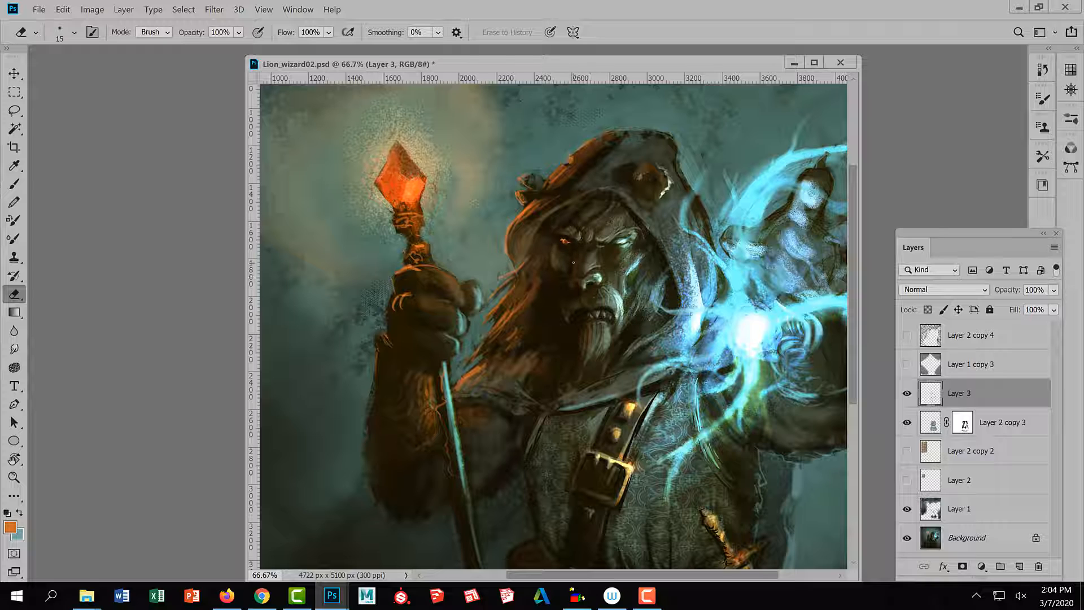
pyautogui.press(']')
pyautogui.press(']')
pyautogui.press(']')
pyautogui.press(']')
pyautogui.press(']')
pyautogui.press(']')
pyautogui.press('3')
pyautogui.moveTo(566, 242); pyautogui.dragTo(575, 247)
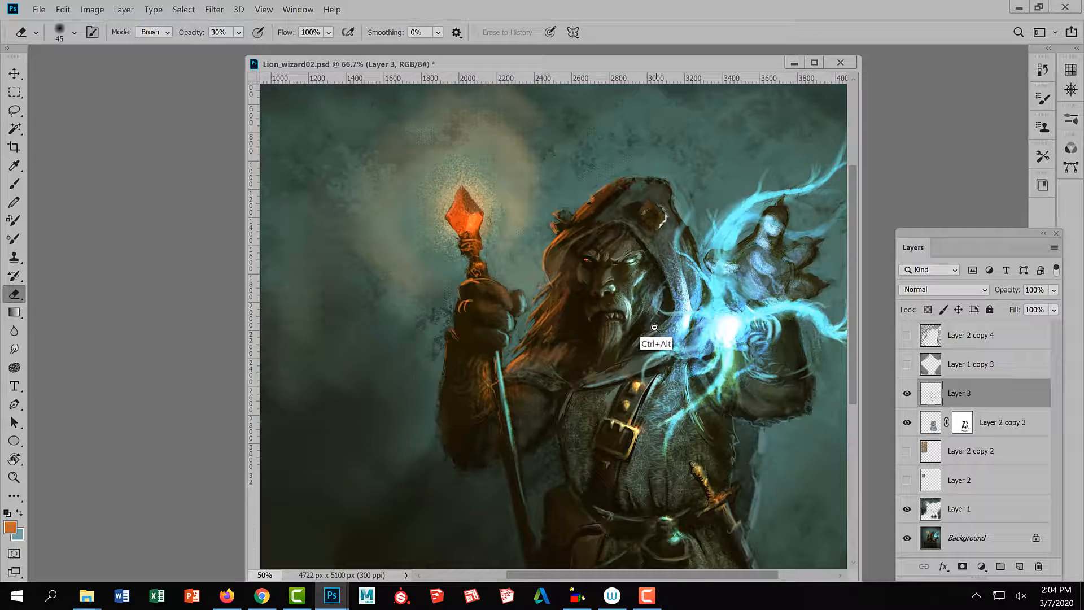
# Sample green from the glow beneath the magic orb and paint a rim light along the hood's inner edge with a size 15 brush.
pyautogui.keyDown('alt'); pyautogui.click(659, 336); pyautogui.keyUp('alt')
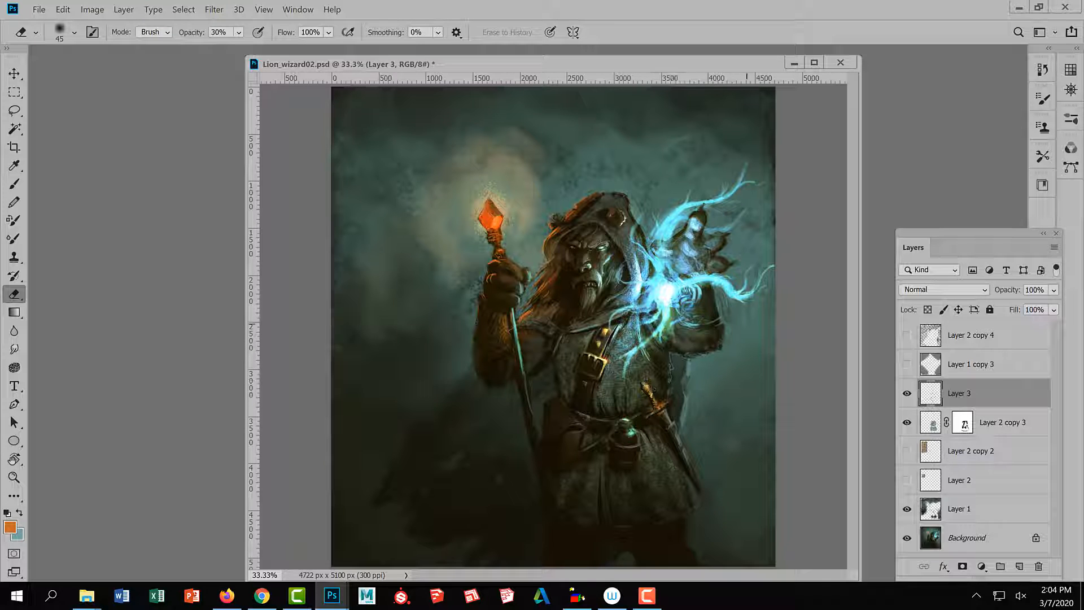
pyautogui.click(15, 183)
pyautogui.keyDown('ctrl'); pyautogui.click(621, 240); pyautogui.keyUp('ctrl')
pyautogui.keyDown('ctrl'); pyautogui.click(622, 240); pyautogui.keyUp('ctrl')
pyautogui.keyDown('ctrl'); pyautogui.keyDown('alt'); pyautogui.click(705, 421); pyautogui.keyUp('alt'); pyautogui.keyUp('ctrl')
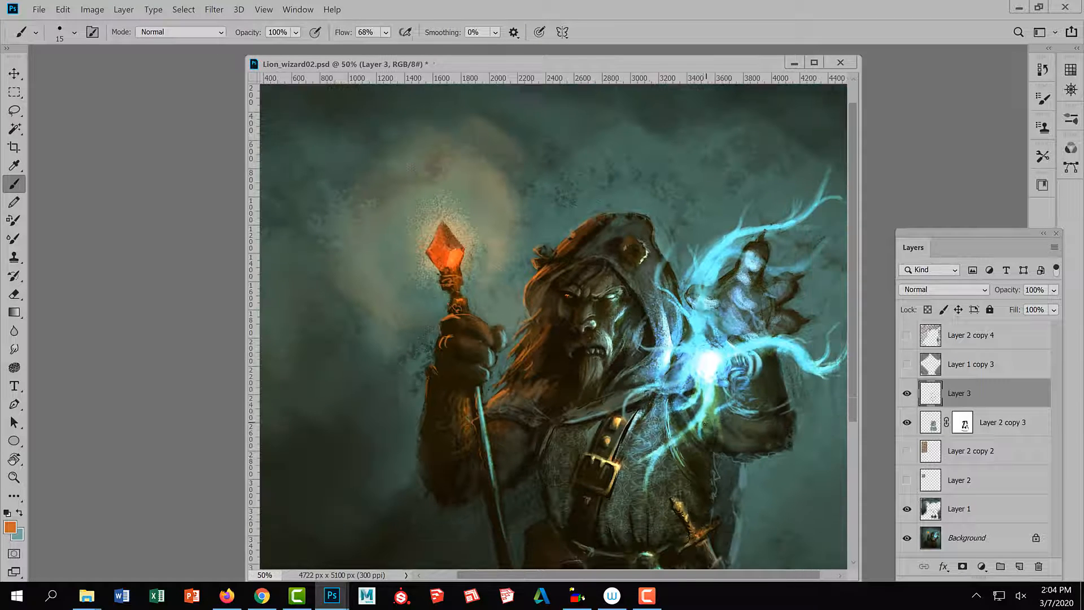
pyautogui.keyDown('alt'); pyautogui.click(686, 468); pyautogui.keyUp('alt')
pyautogui.keyDown('alt'); pyautogui.click(684, 443); pyautogui.keyUp('alt')
pyautogui.moveTo(657, 342); pyautogui.dragTo(616, 258)
pyautogui.moveTo(536, 291); pyautogui.dragTo(608, 258)
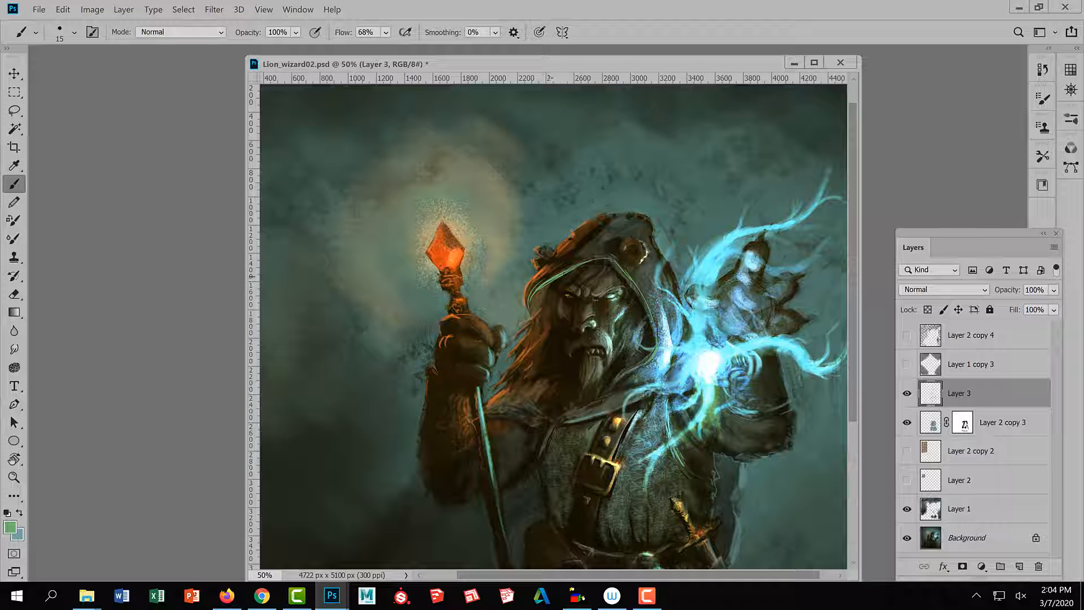
# Sample cyan from the orb and a muted tone from the face, and refine the hood's rim light and the facial highlights.
pyautogui.keyDown('alt'); pyautogui.click(532, 295); pyautogui.keyUp('alt')
pyautogui.keyDown('alt'); pyautogui.click(694, 370); pyautogui.keyUp('alt')
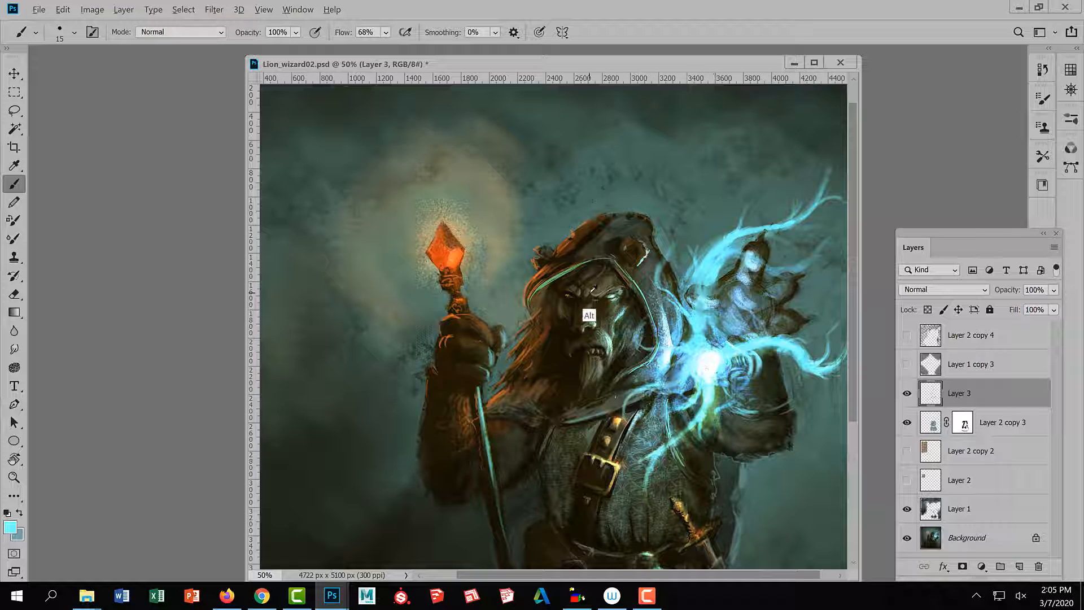
pyautogui.keyDown('alt'); pyautogui.click(587, 316); pyautogui.keyUp('alt')
# Sample a dark tone near the raised sleeve, touch up the shading there, and save the document.
pyautogui.keyDown('ctrl'); pyautogui.keyDown('alt'); pyautogui.click(770, 433); pyautogui.keyUp('alt'); pyautogui.keyUp('ctrl')
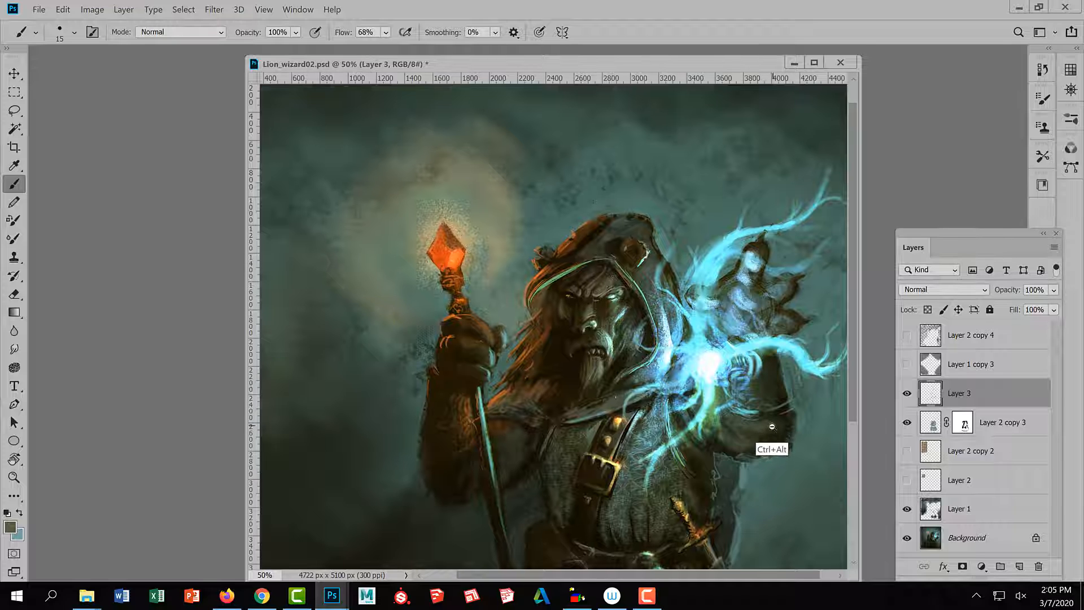
pyautogui.keyDown('ctrl'); pyautogui.keyDown('alt'); pyautogui.click(770, 437); pyautogui.keyUp('alt'); pyautogui.keyUp('ctrl')
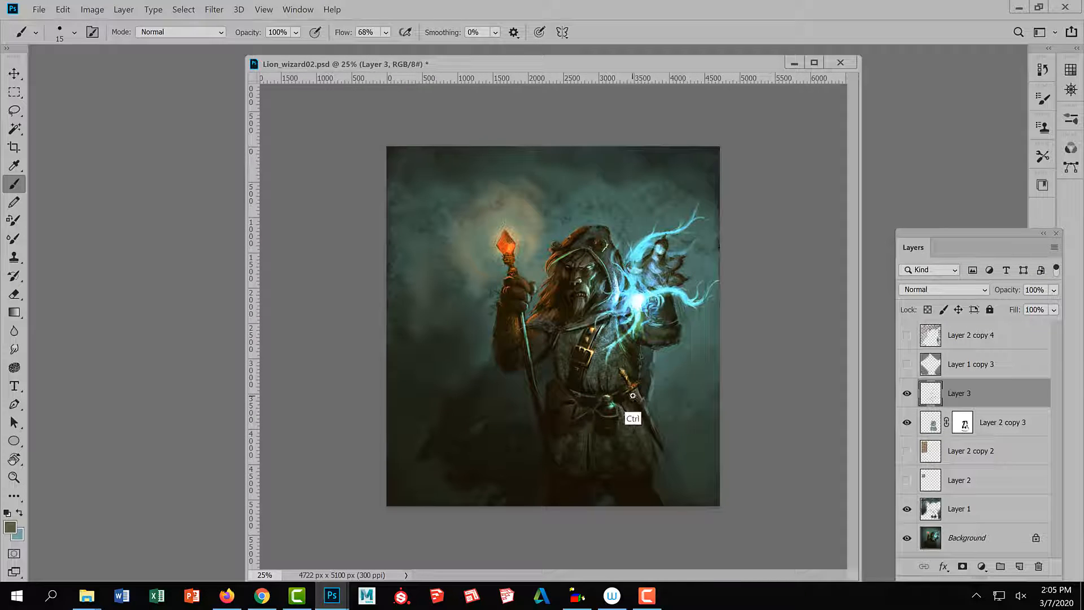
pyautogui.hotkey('ctrl', '+')
pyautogui.keyDown('alt'); pyautogui.click(675, 346); pyautogui.keyUp('alt')
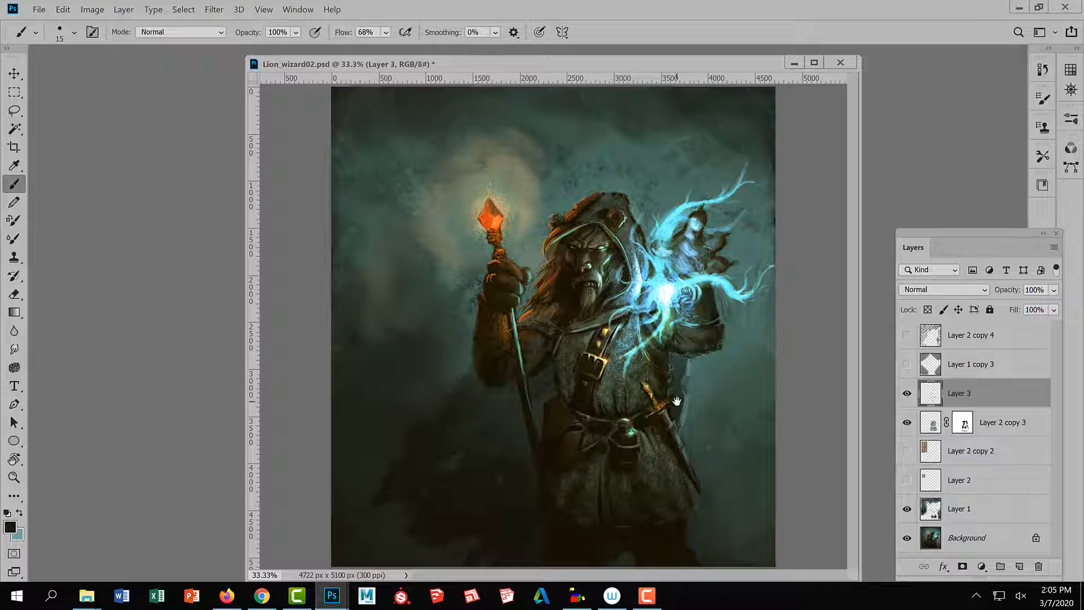
pyautogui.hotkey('ctrl', '-')
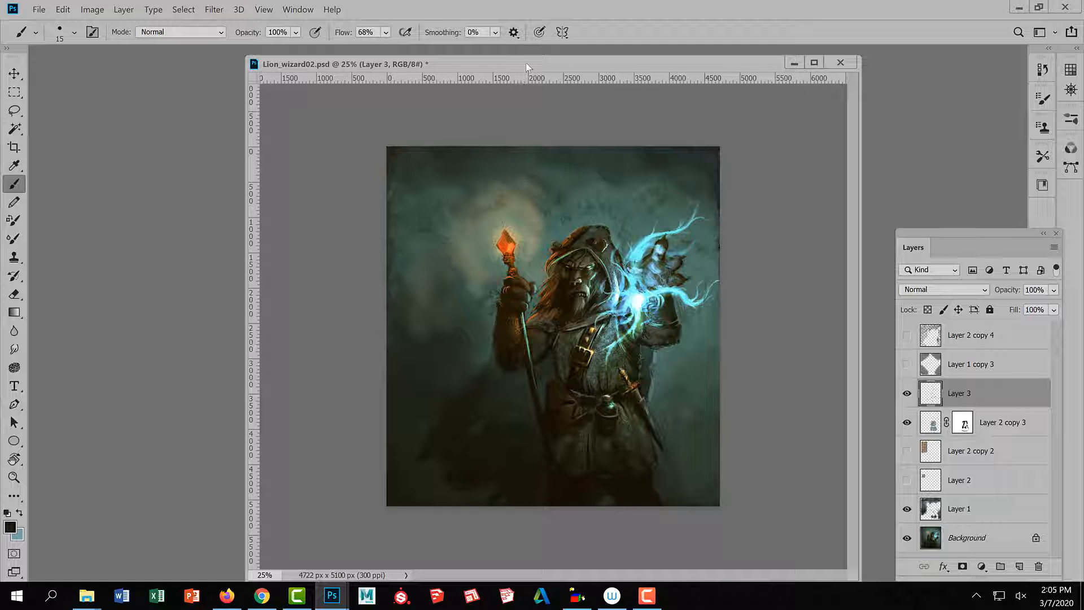
pyautogui.hotkey('ctrl', 's')
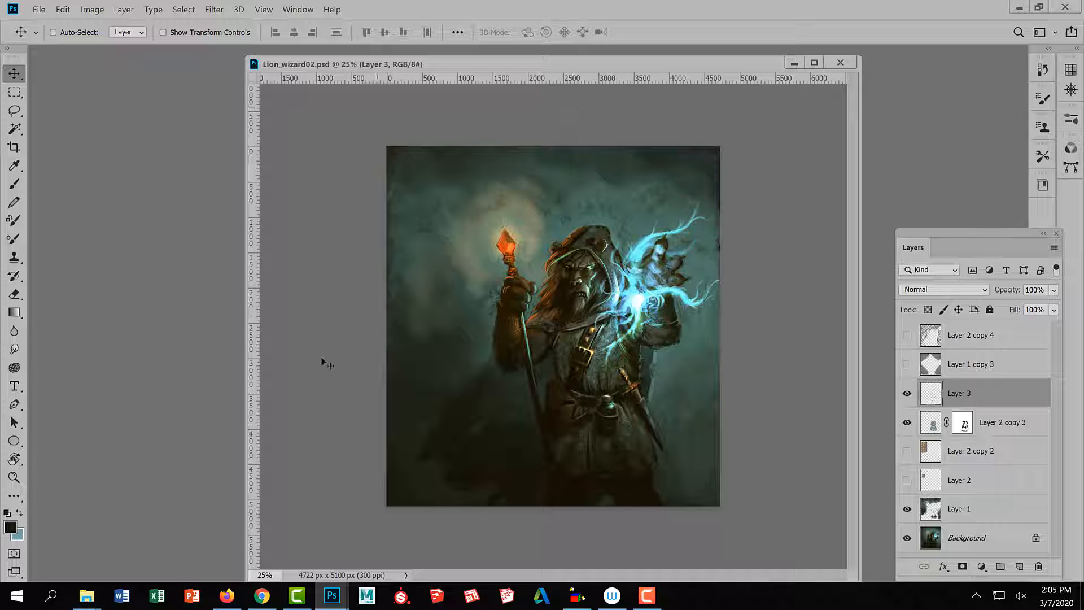
# Switch to Chrome and run an image search for "drew struzan".
pyautogui.click(262, 595)
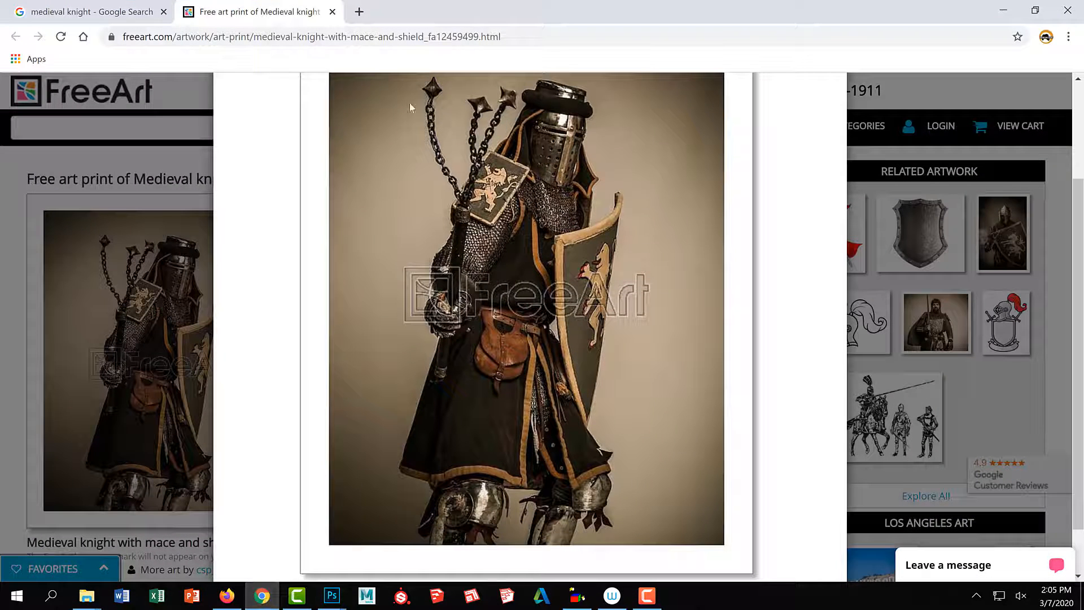
pyautogui.click(359, 11)
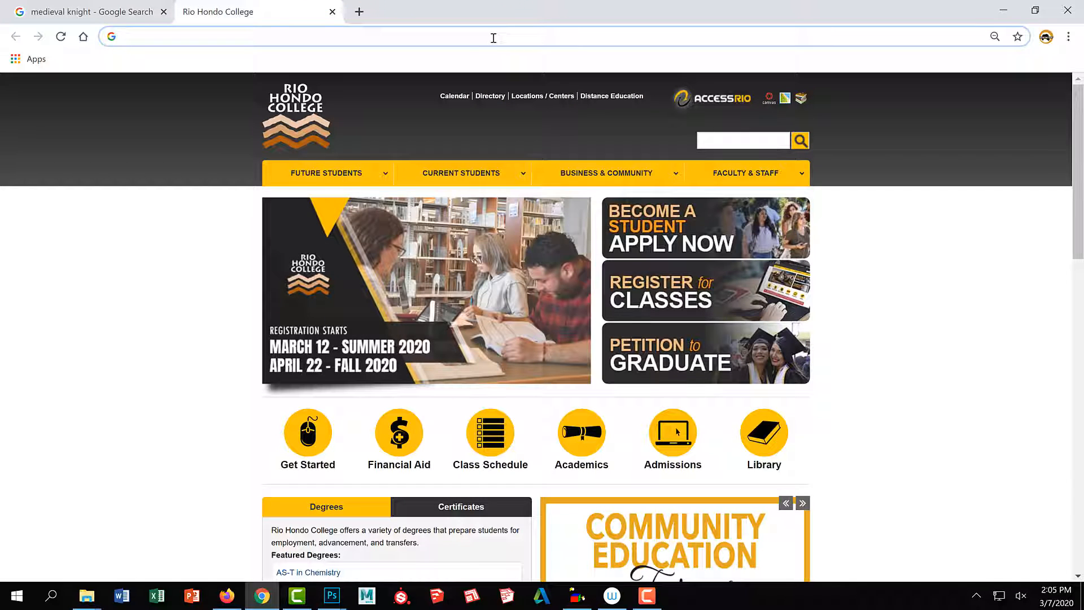
pyautogui.write('drew')
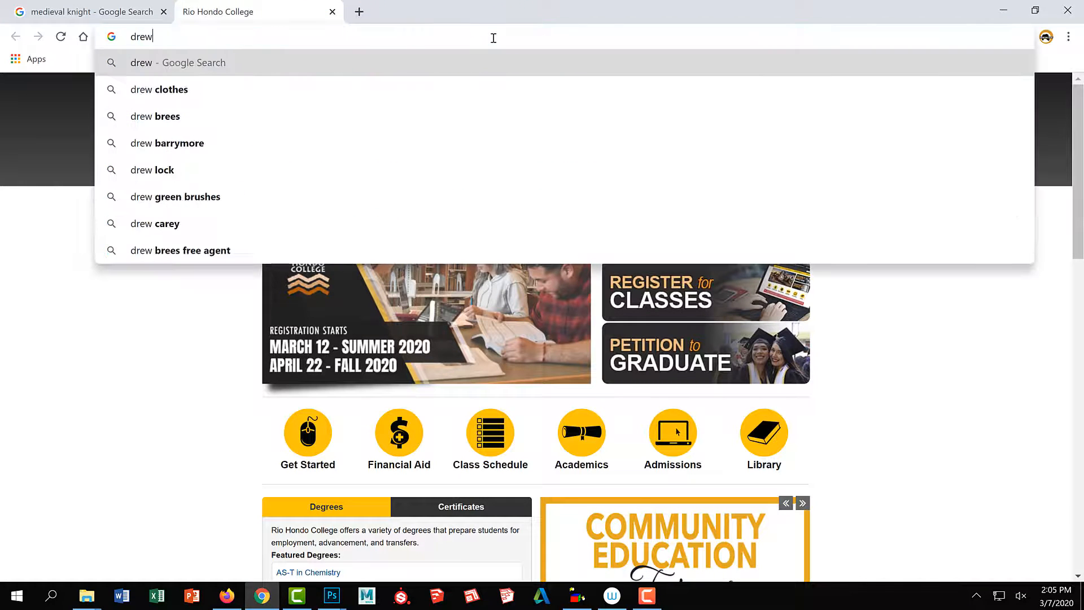
pyautogui.write(' stru')
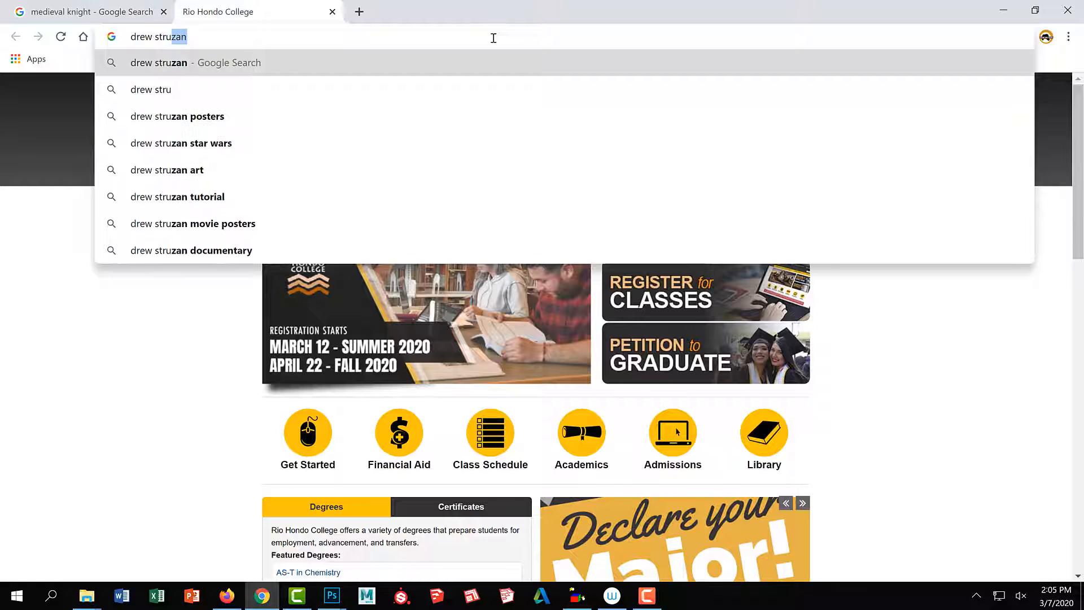
pyautogui.write('zan')
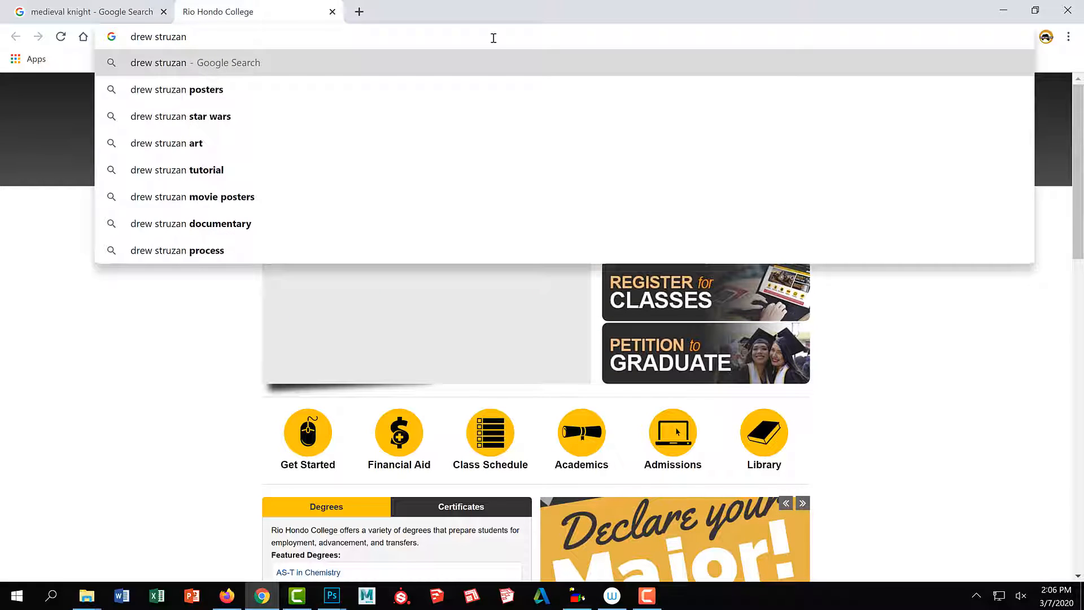
pyautogui.press('Return')
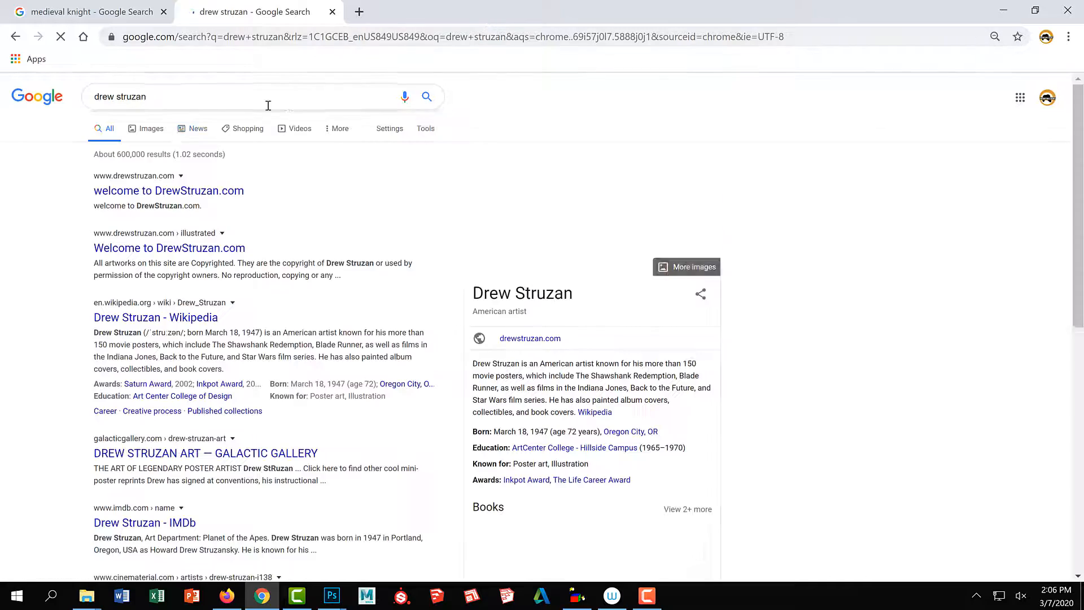
pyautogui.click(151, 128)
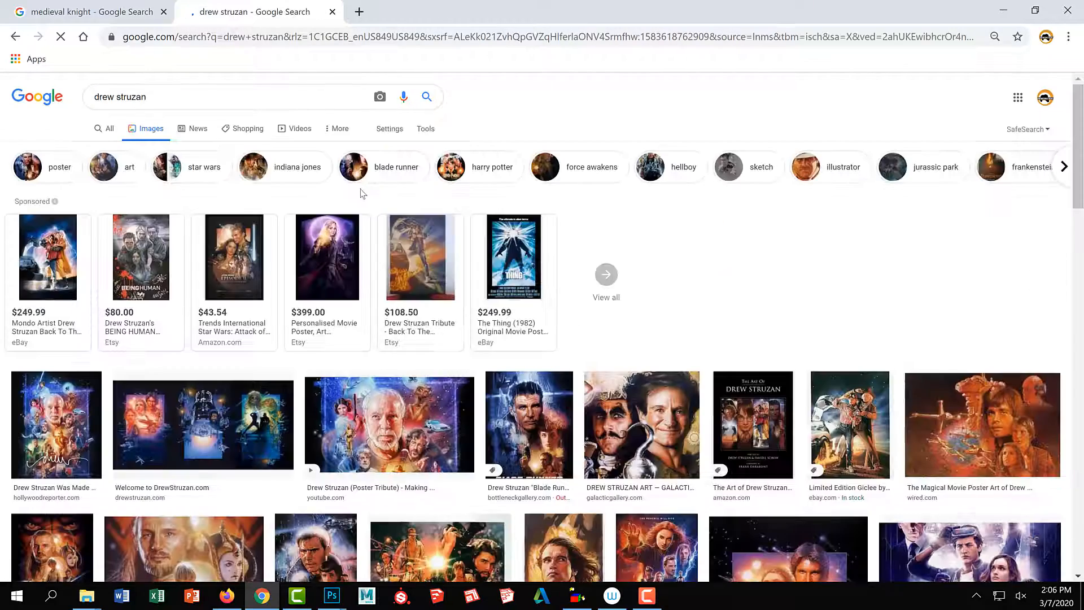
# Examine the lighting in the Blade Runner posters and the George Lucas The Creative Impulse print.
pyautogui.scroll(-4, 372, 263)
pyautogui.click(516, 215)
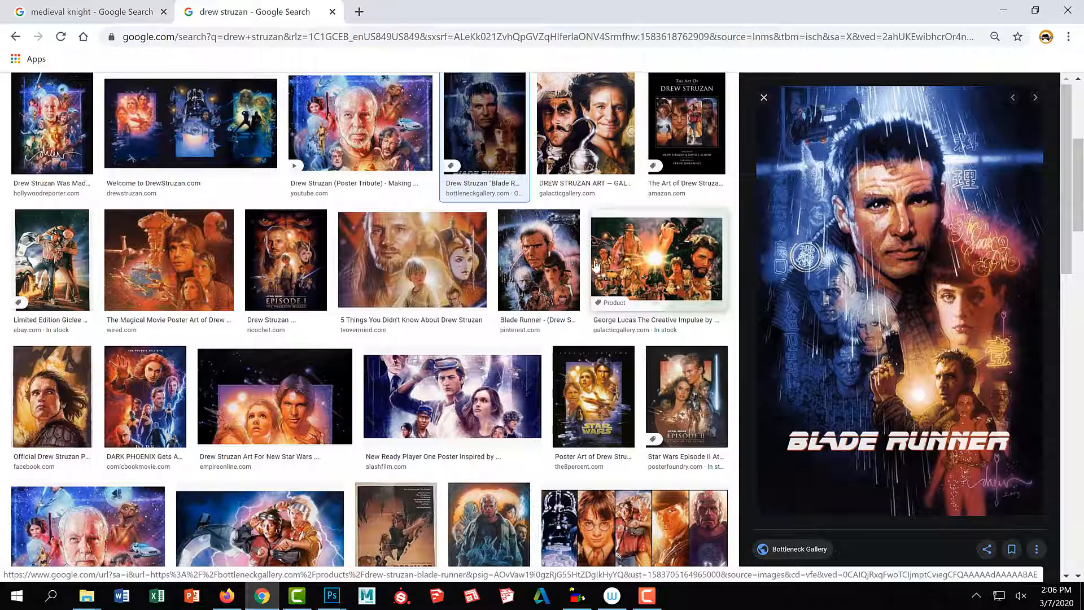
pyautogui.click(674, 258)
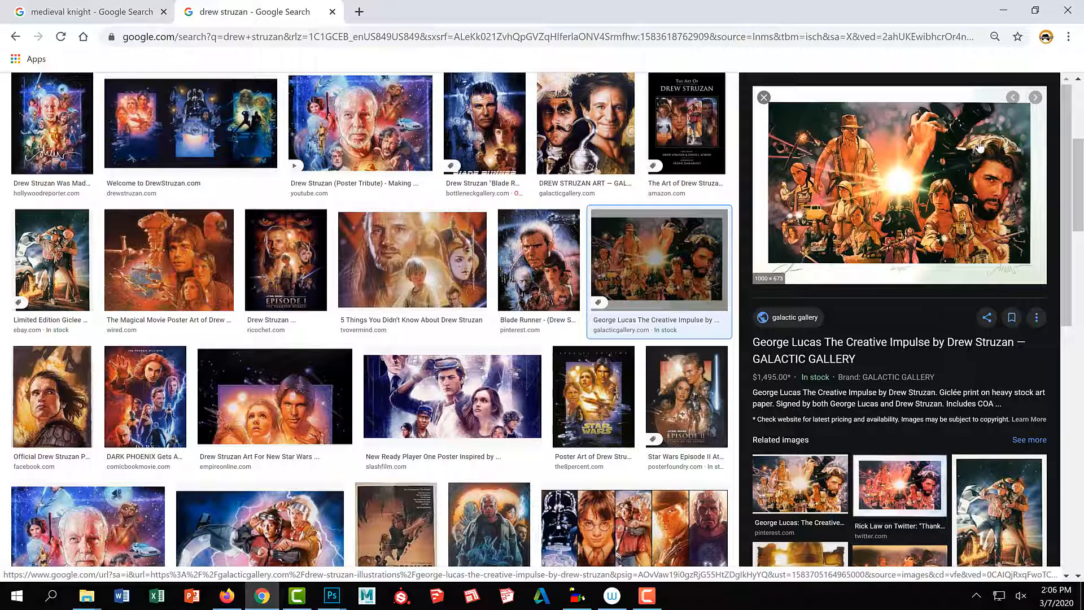
pyautogui.click(540, 255)
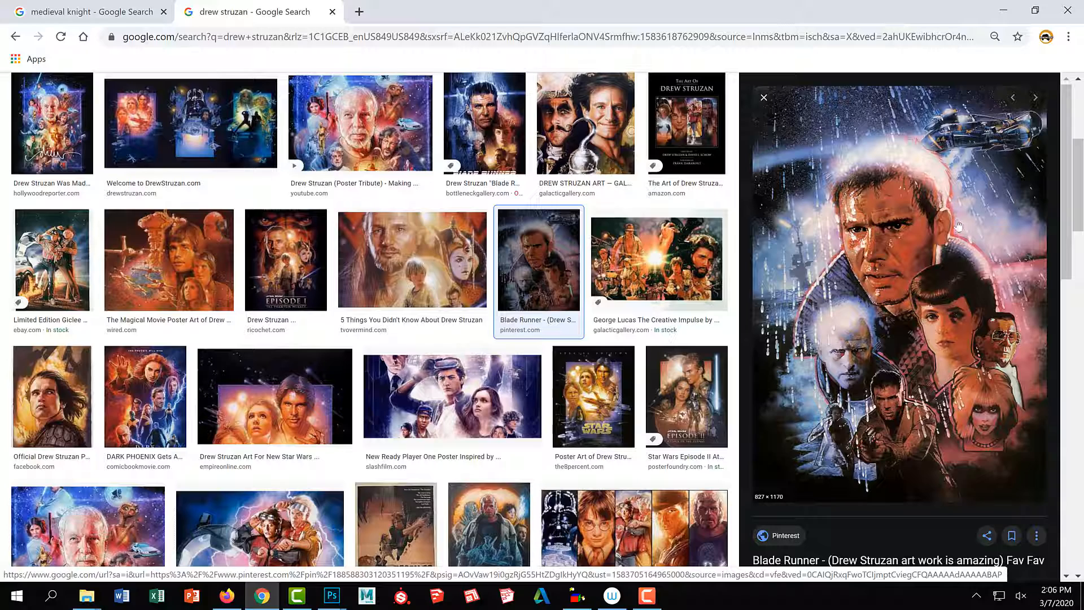
pyautogui.scroll(-1, 680, 303)
pyautogui.scroll(-3, 680, 303)
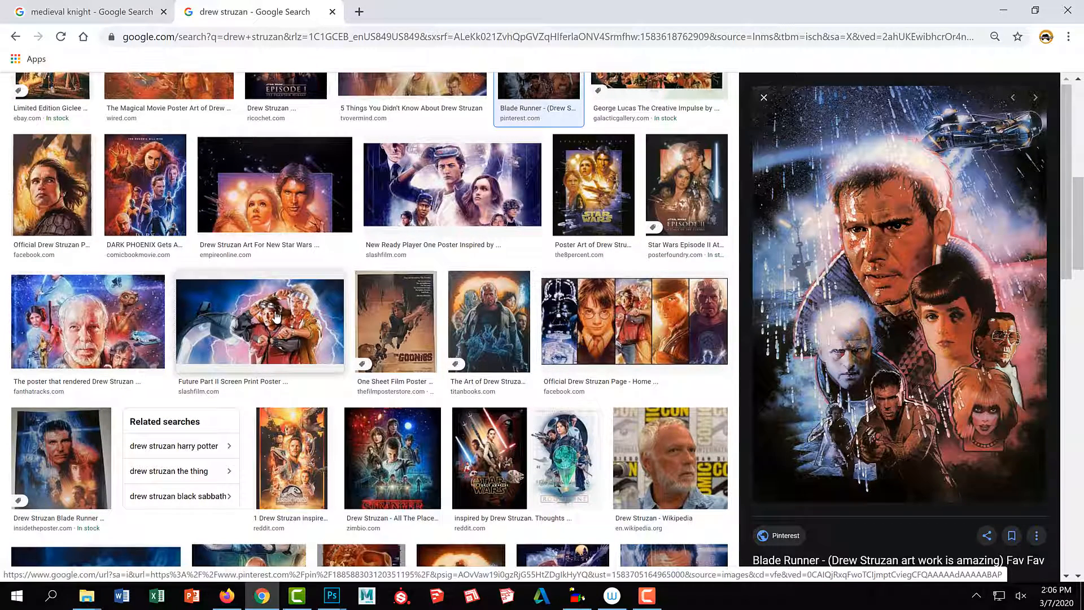
pyautogui.scroll(3, 280, 324)
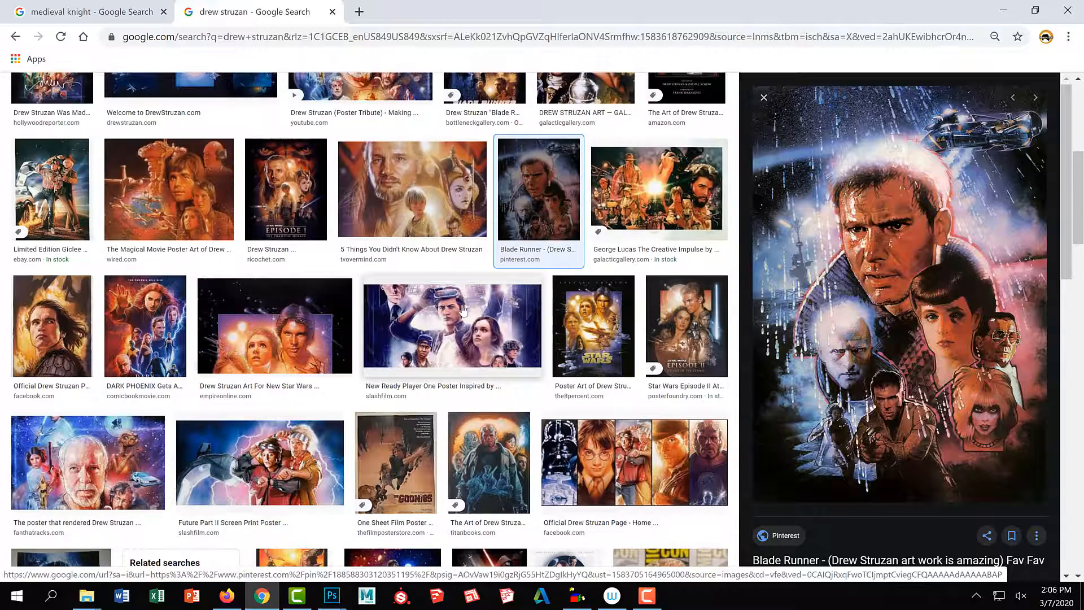
pyautogui.click(728, 206)
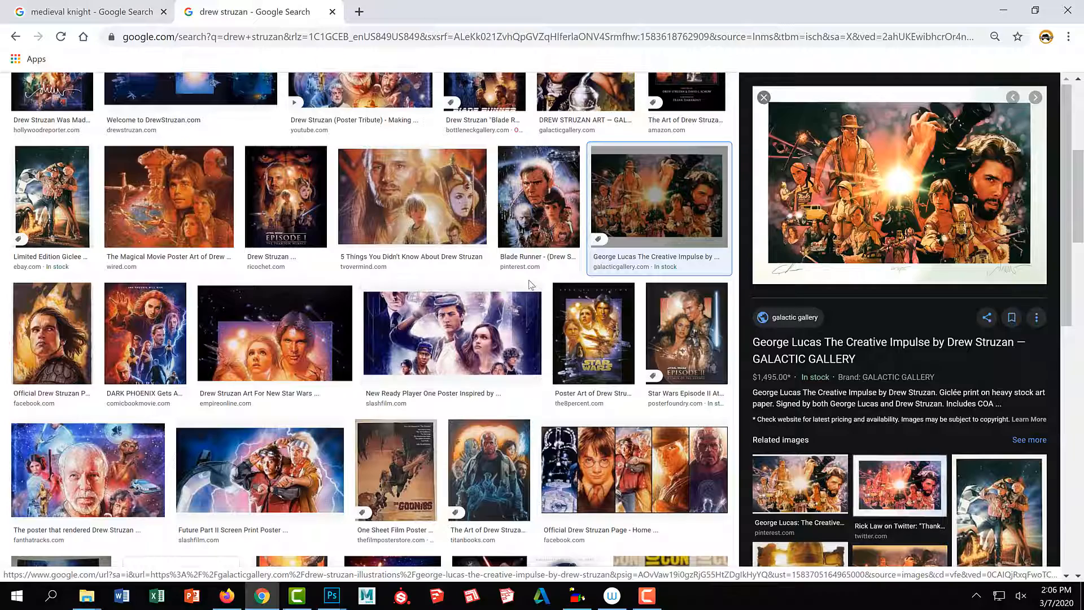
# Browse further through the Drew Struzan posters and open the collider.com artwork of the man in the fedora.
pyautogui.scroll(-6, 531, 288)
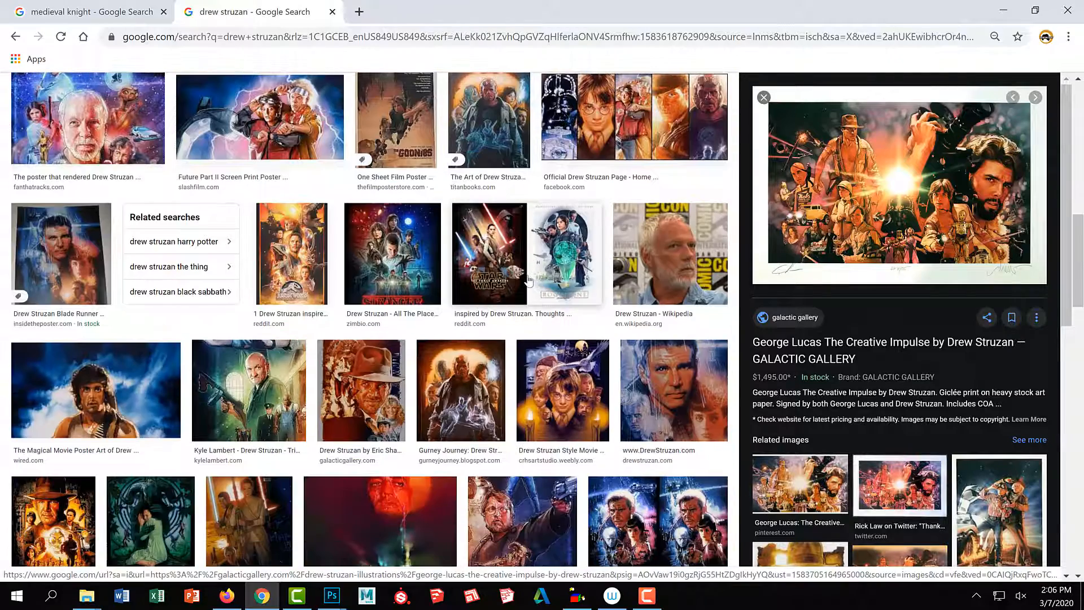
pyautogui.scroll(-2, 528, 280)
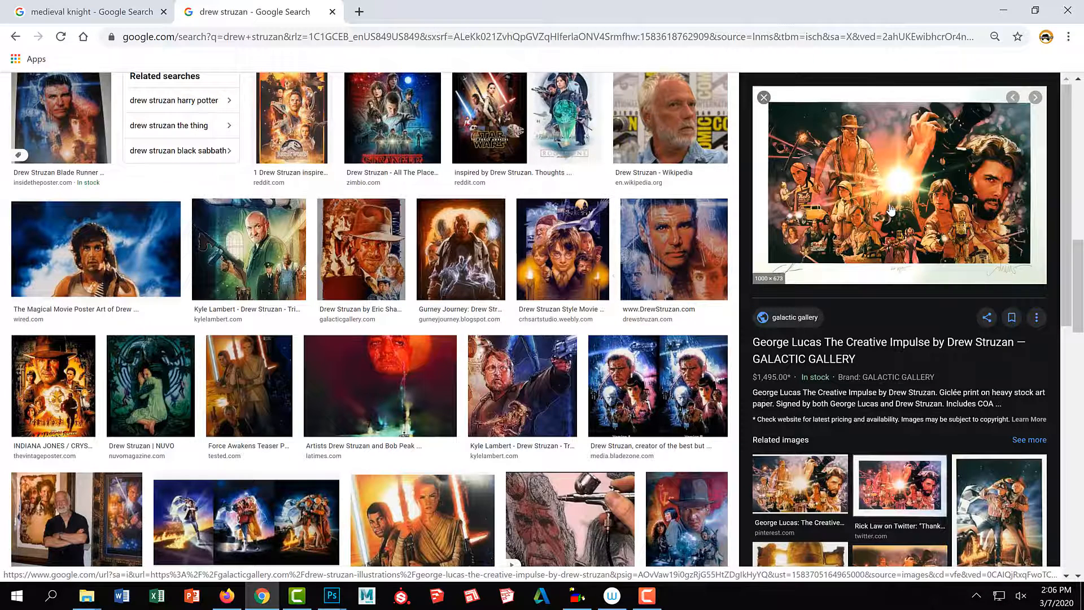
pyautogui.scroll(-3, 920, 192)
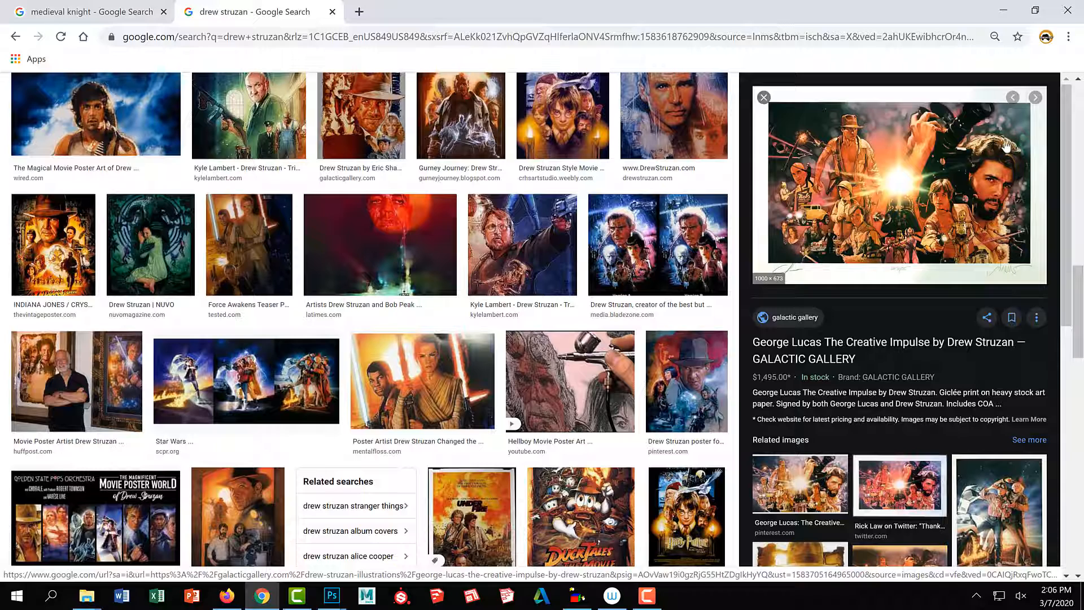
pyautogui.scroll(-3, 451, 338)
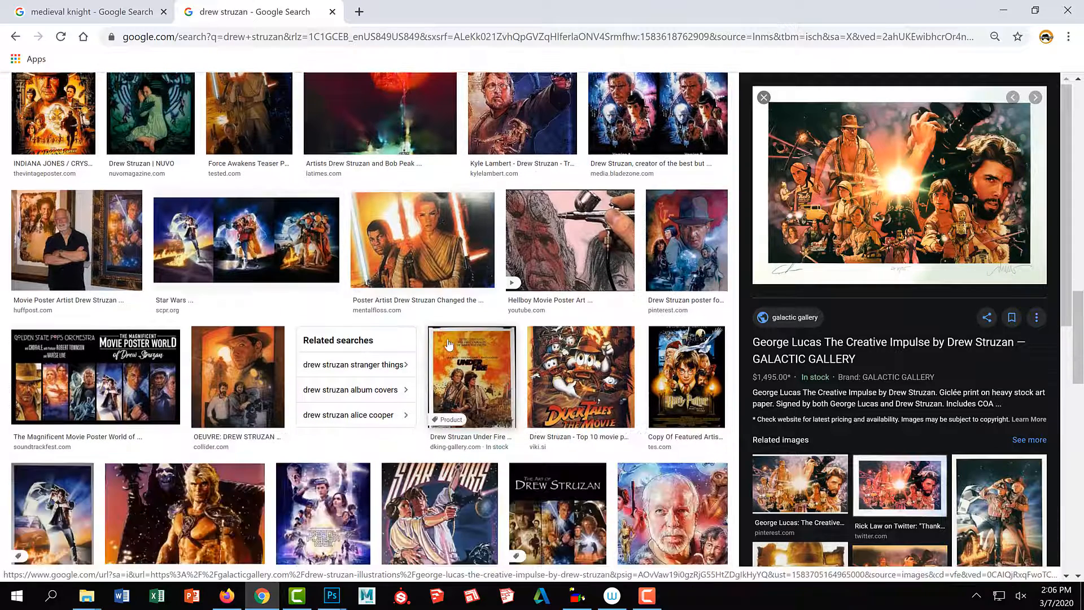
pyautogui.click(252, 340)
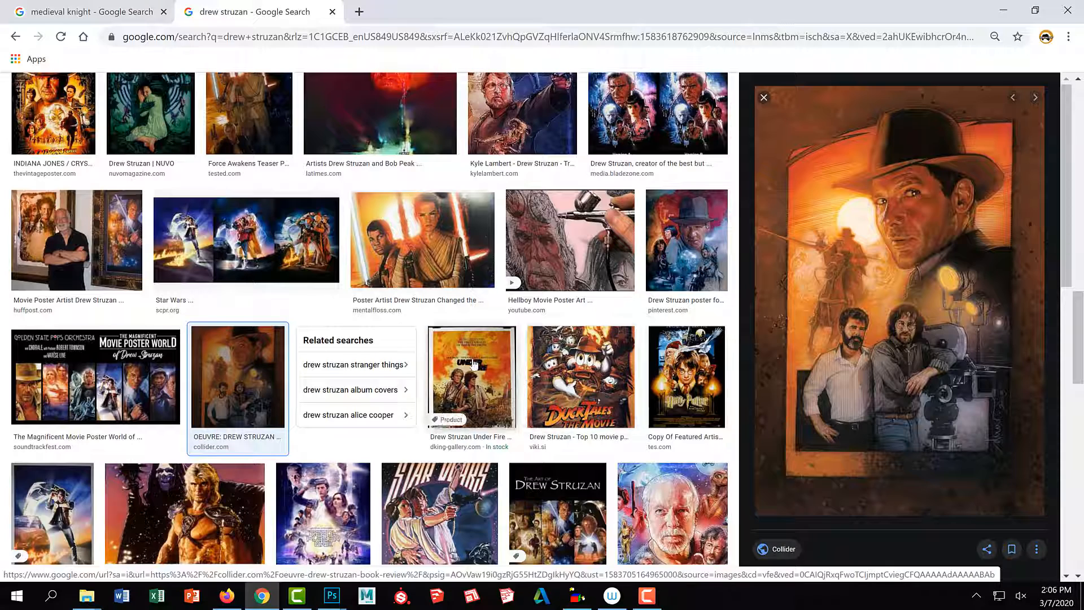
# Examine the lighting in the ryanschultz.com Indiana Jones artwork and the wired.com poster of the man in the tank top.
pyautogui.scroll(-3, 479, 364)
pyautogui.scroll(-3, 478, 364)
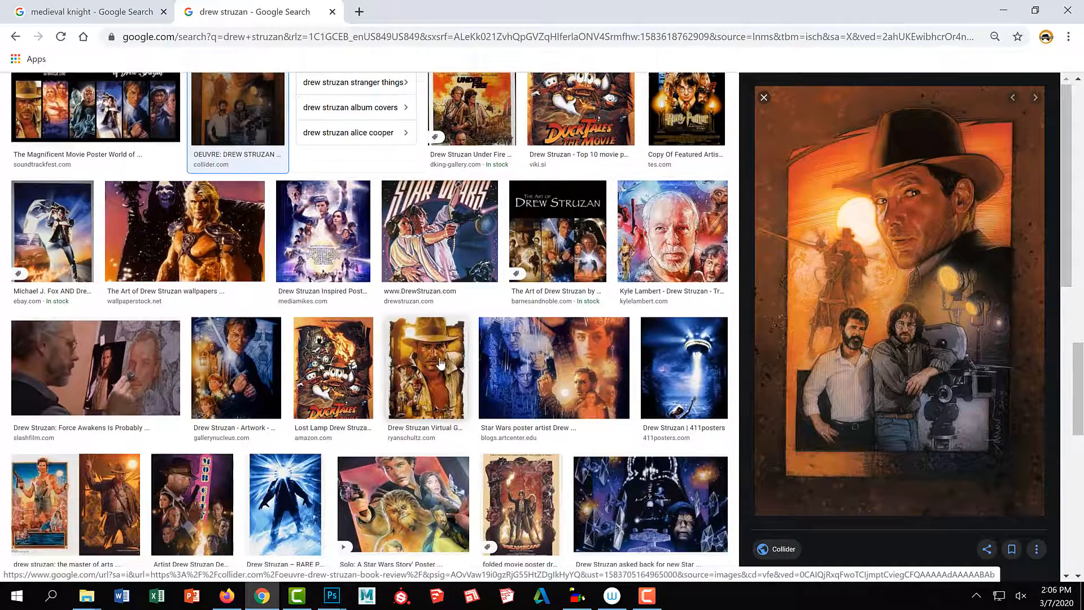
pyautogui.click(442, 358)
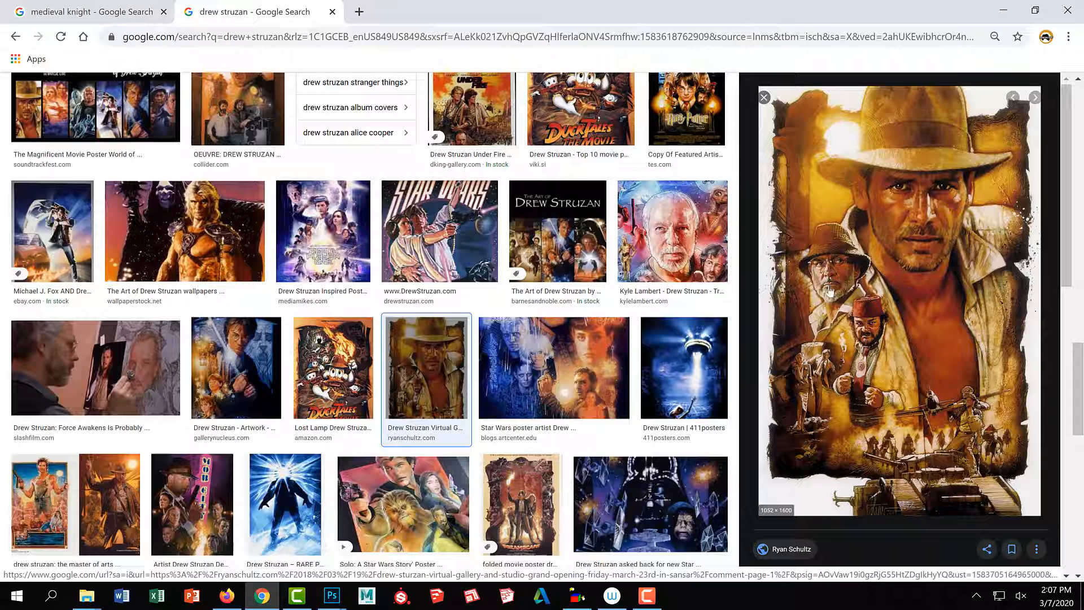
pyautogui.scroll(-2, 511, 346)
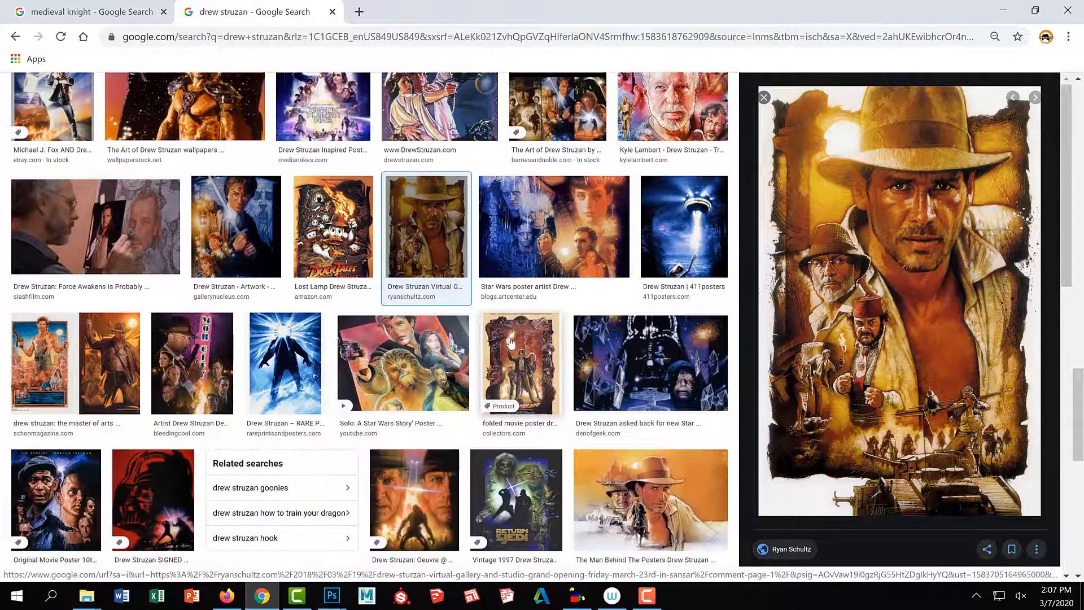
pyautogui.scroll(-2, 524, 355)
pyautogui.scroll(-3, 523, 355)
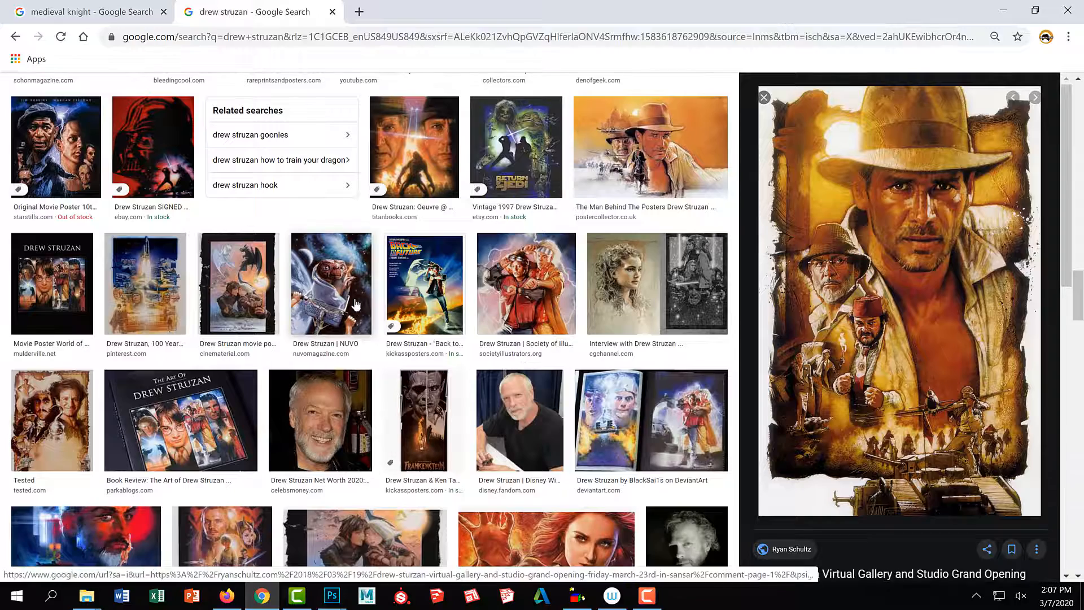
pyautogui.scroll(-3, 459, 340)
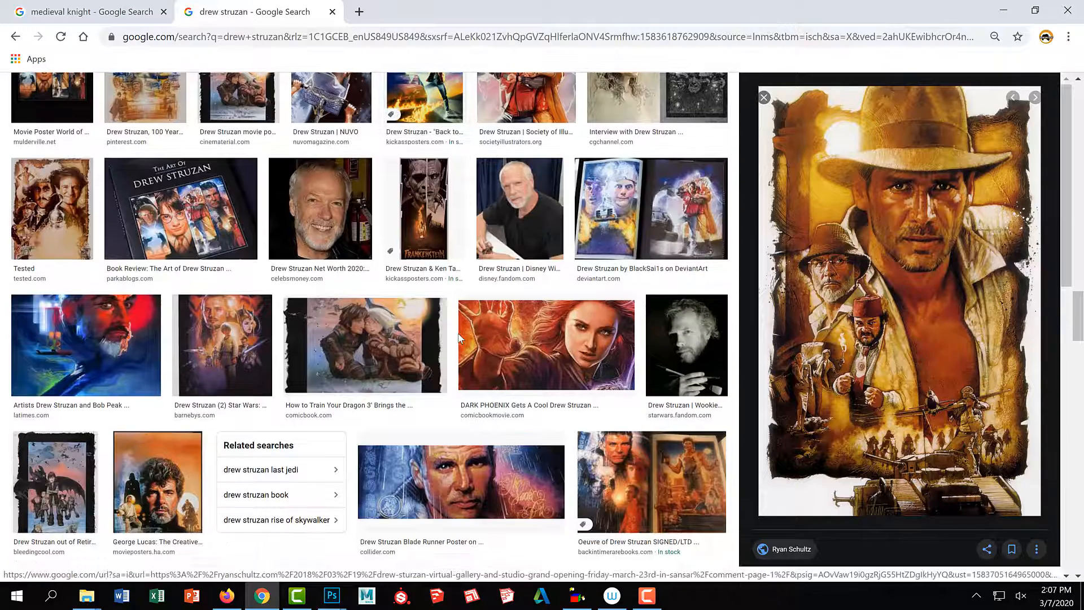
pyautogui.scroll(-3, 458, 338)
pyautogui.scroll(-1, 460, 337)
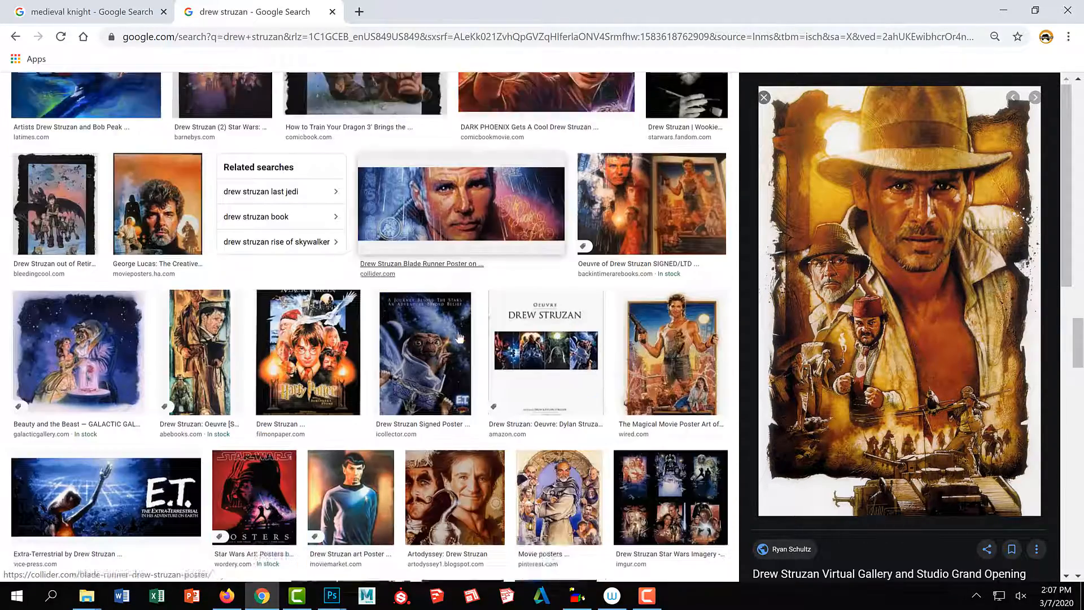
pyautogui.scroll(-1, 458, 338)
pyautogui.click(683, 294)
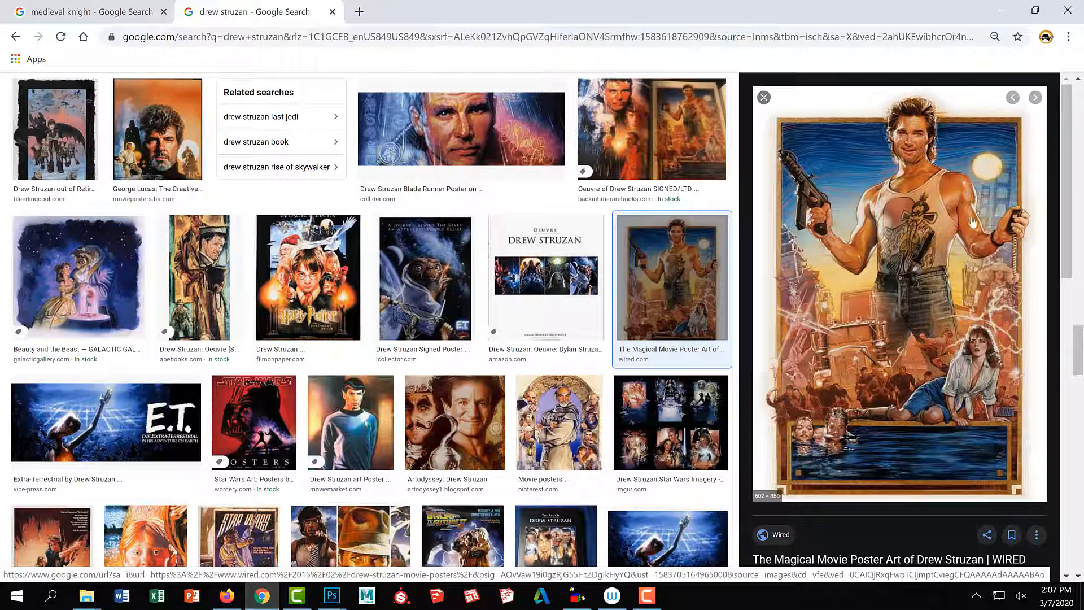
# Browse further through the Drew Struzan results and examine the glowing backlight in the comicartfans.com Darth Maul artwork.
pyautogui.scroll(-2, 692, 274)
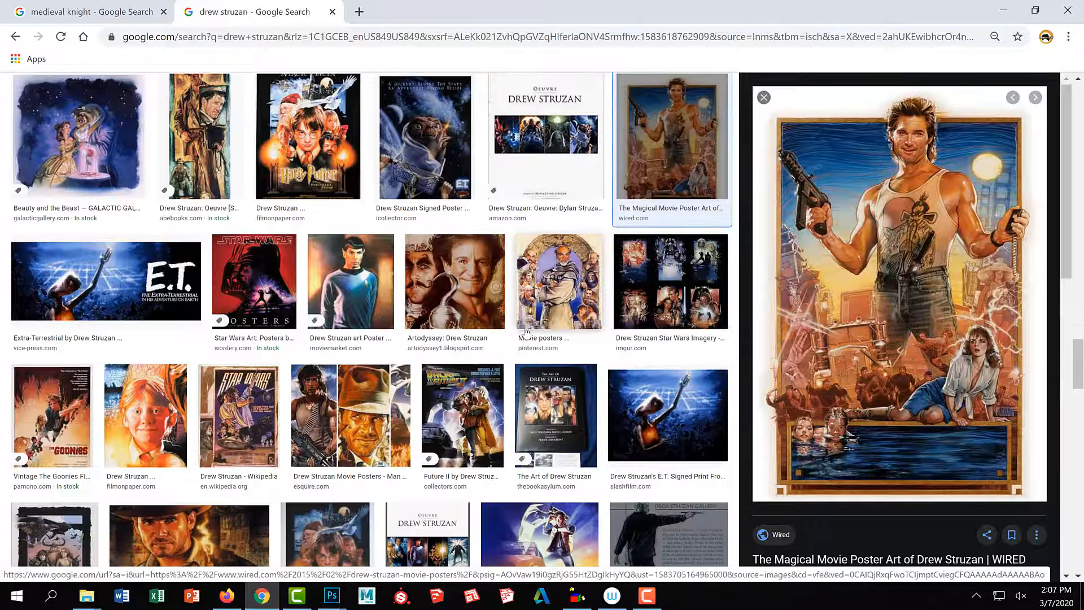
pyautogui.scroll(-4, 525, 332)
pyautogui.scroll(-4, 534, 333)
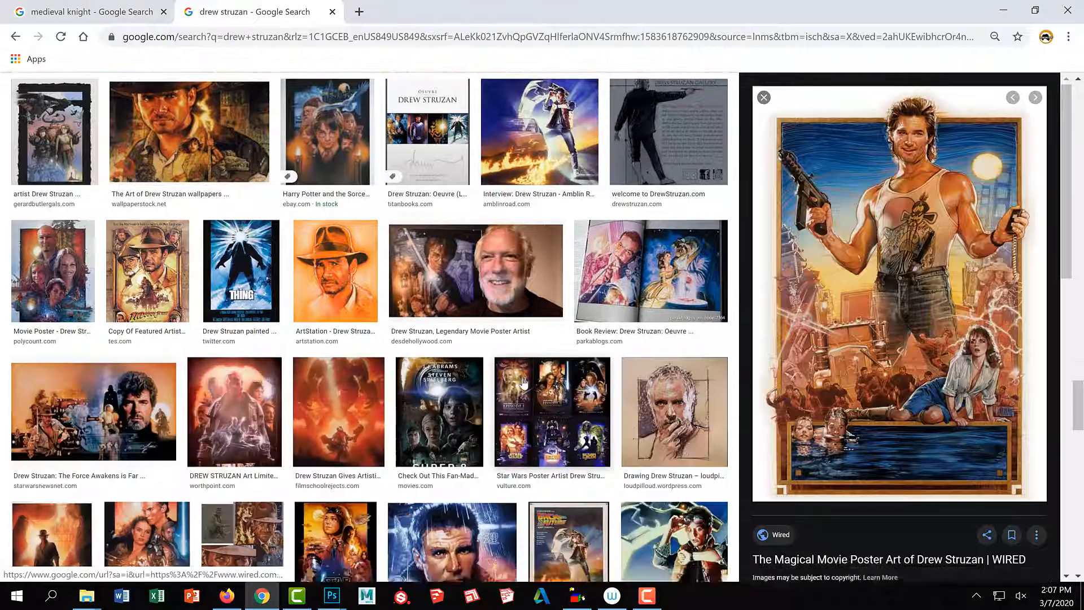
pyautogui.scroll(-2, 524, 380)
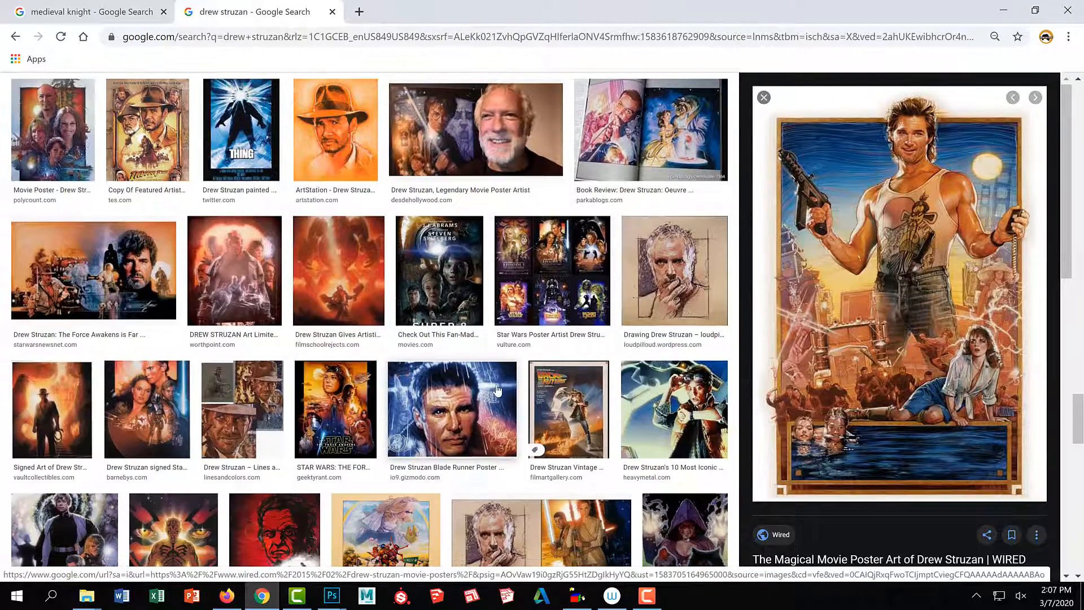
pyautogui.scroll(-4, 508, 382)
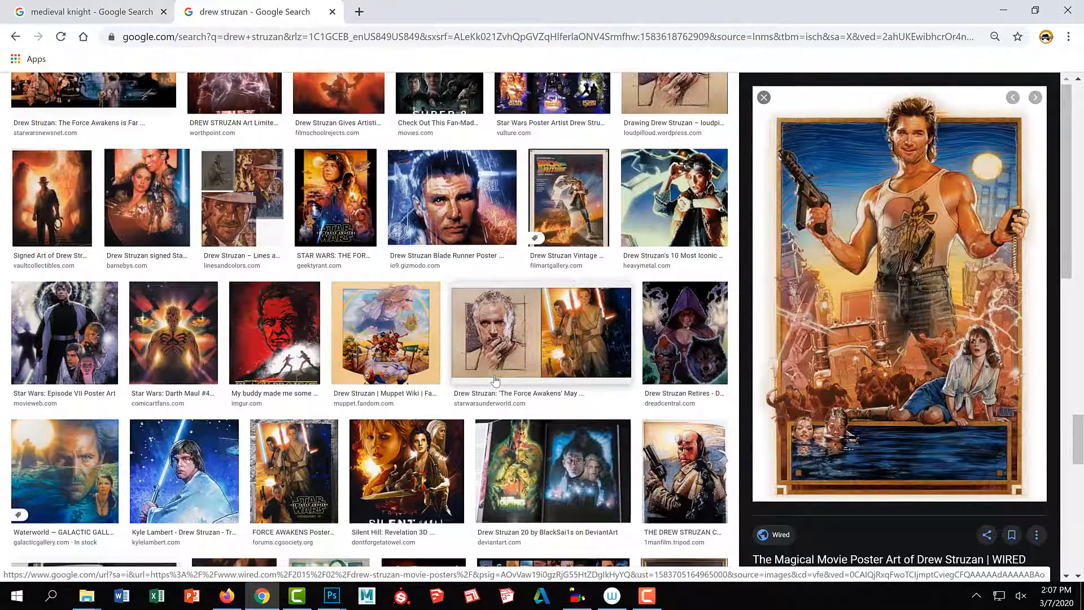
pyautogui.click(173, 333)
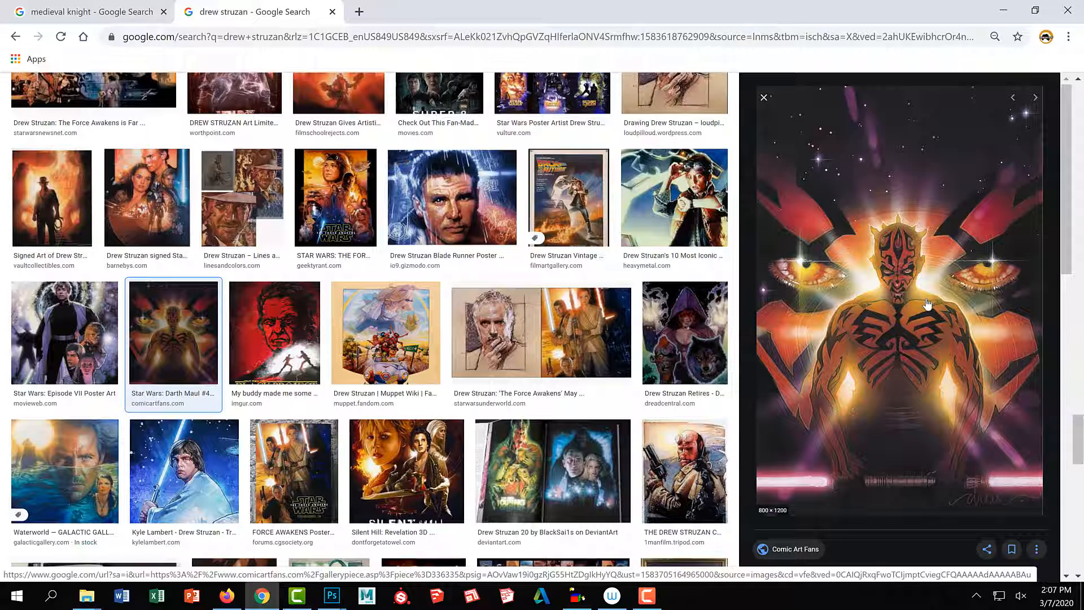
# Examine the DeviantArt book spread of Drew Struzan art and the heavymetal.com poster of the man in the uniform cap.
pyautogui.scroll(-1, 473, 441)
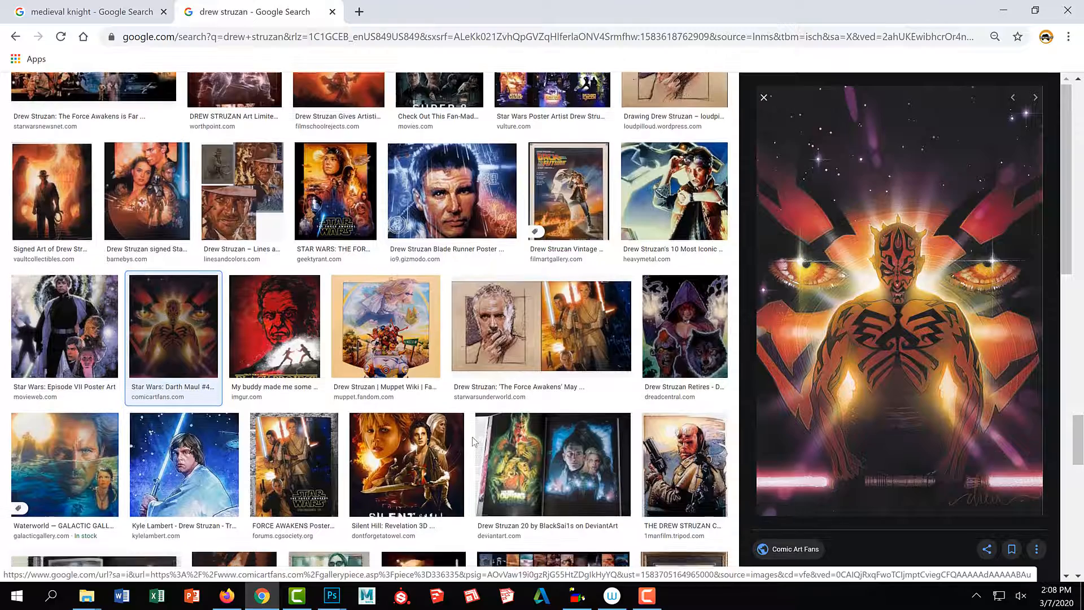
pyautogui.scroll(-5, 474, 441)
pyautogui.click(486, 237)
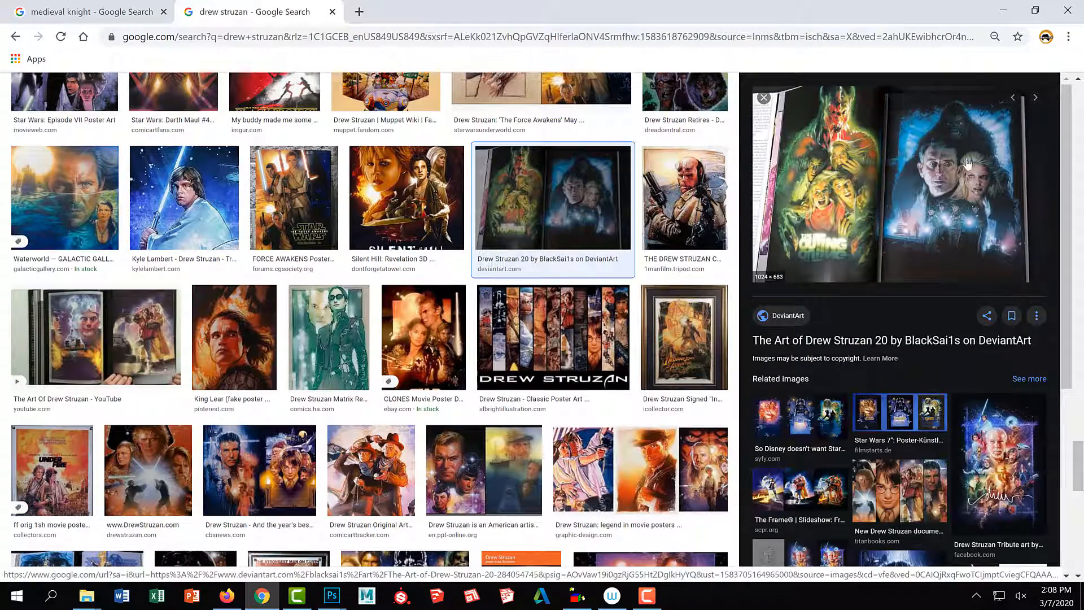
pyautogui.scroll(-5, 514, 347)
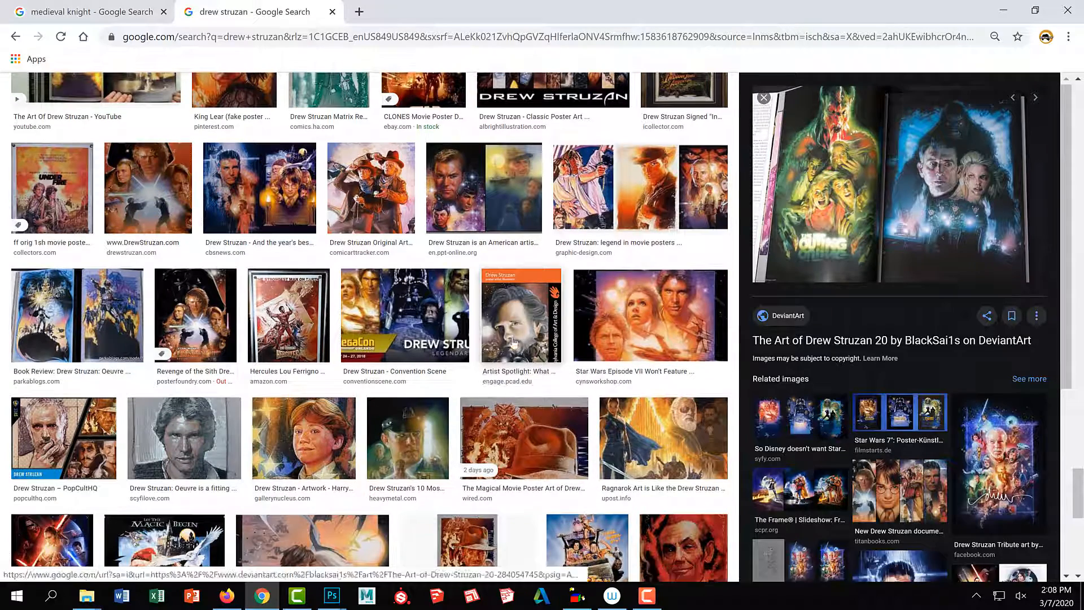
pyautogui.click(434, 446)
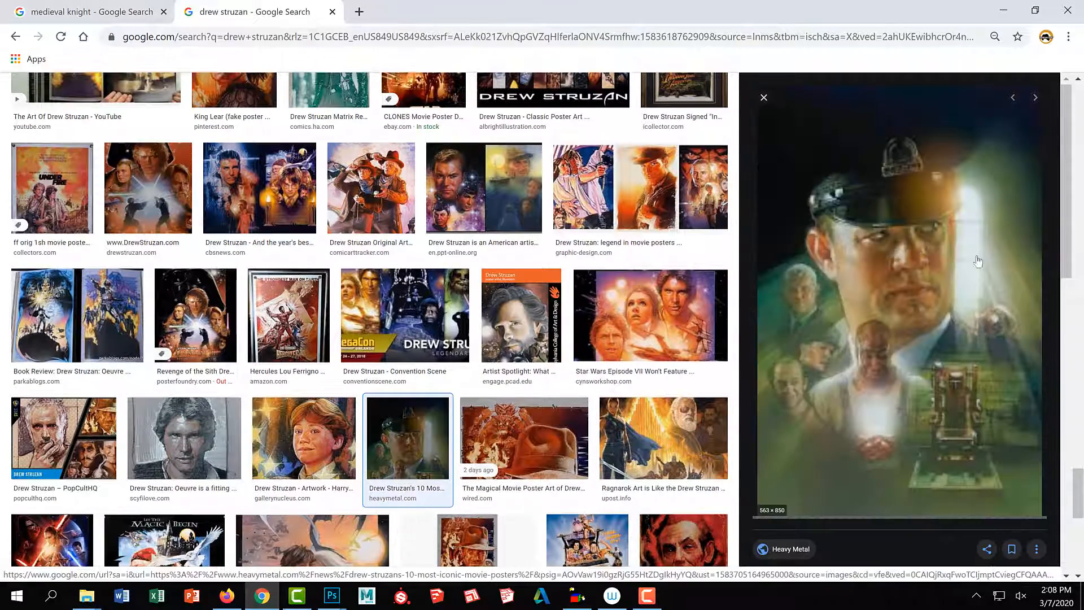
# Examine the lighting in the Indiana Jones and the Temple of Doom poster and the First Blood poster.
pyautogui.scroll(-1, 621, 445)
pyautogui.scroll(-7, 621, 446)
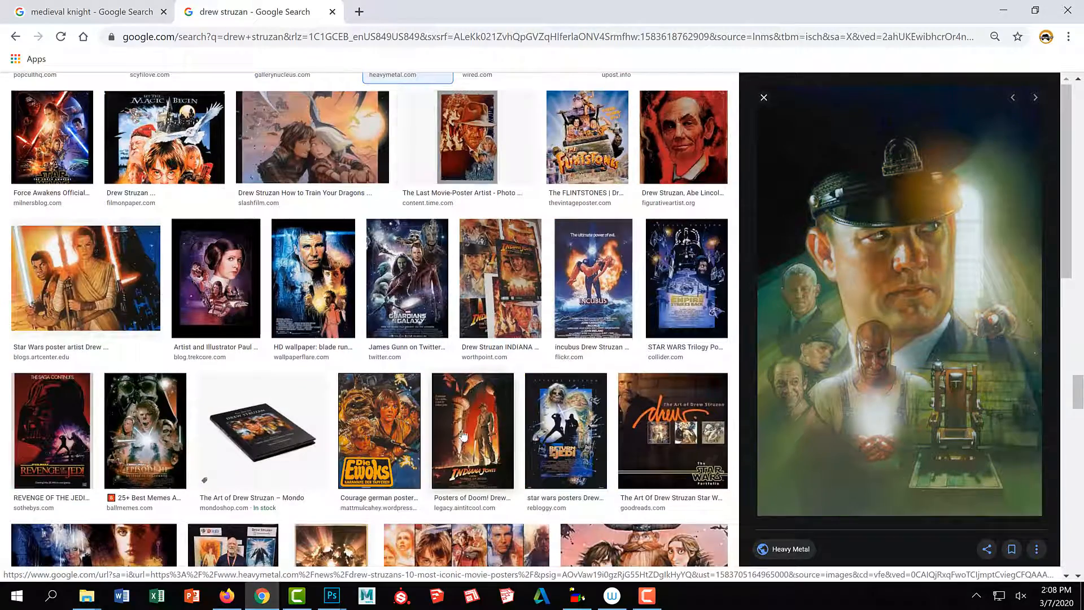
pyautogui.click(463, 435)
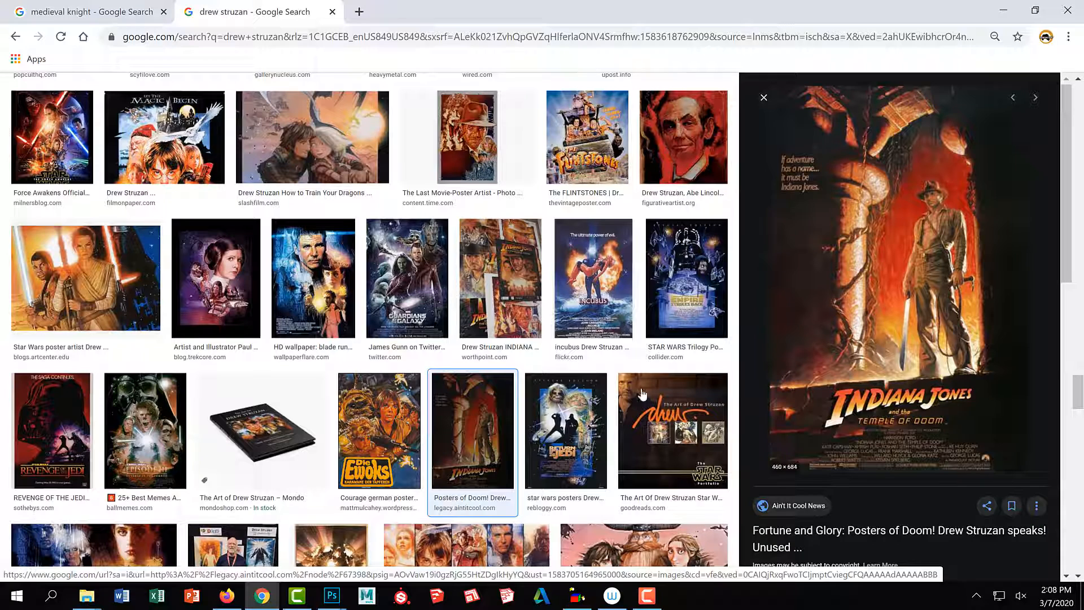
pyautogui.scroll(-5, 606, 384)
pyautogui.scroll(-5, 634, 351)
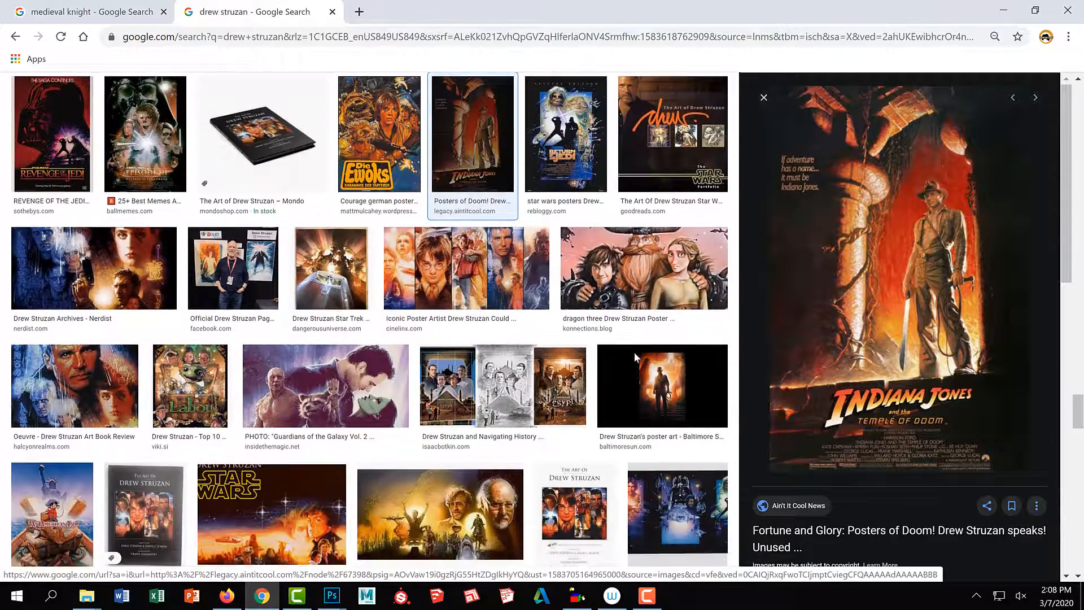
pyautogui.scroll(-1, 633, 335)
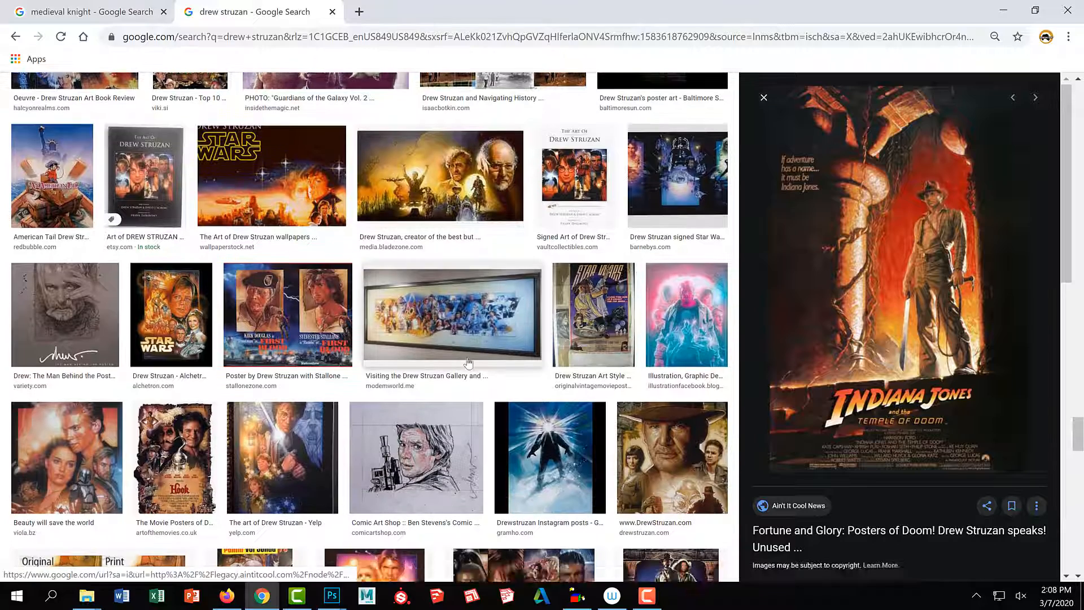
pyautogui.click(333, 318)
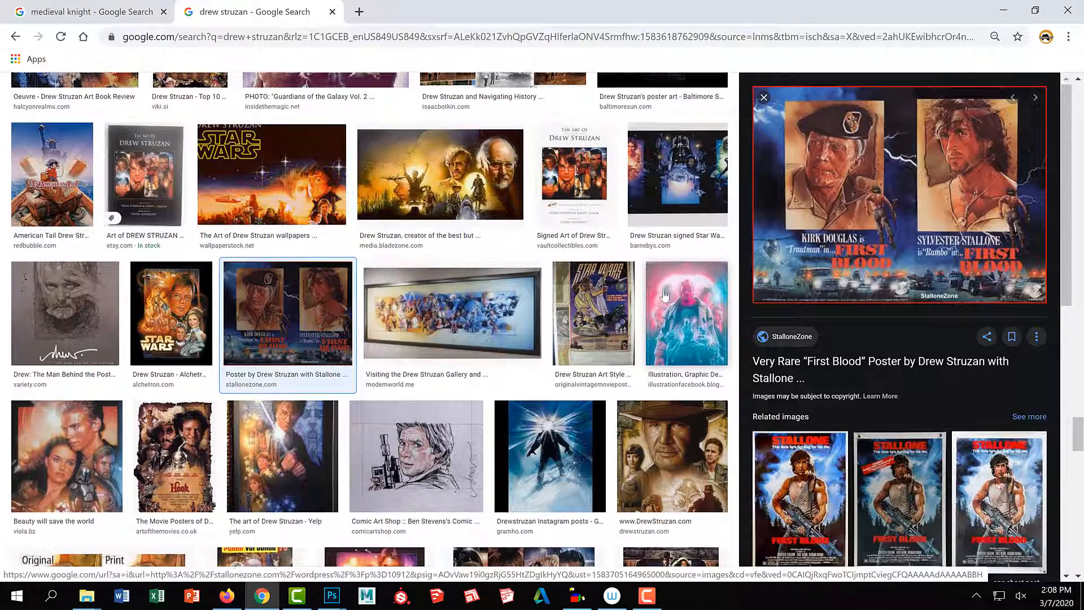
# Return to the image search field and replace the query with "rim lighting".
pyautogui.scroll(-4, 659, 291)
pyautogui.scroll(5, 564, 214)
pyautogui.scroll(15, 503, 175)
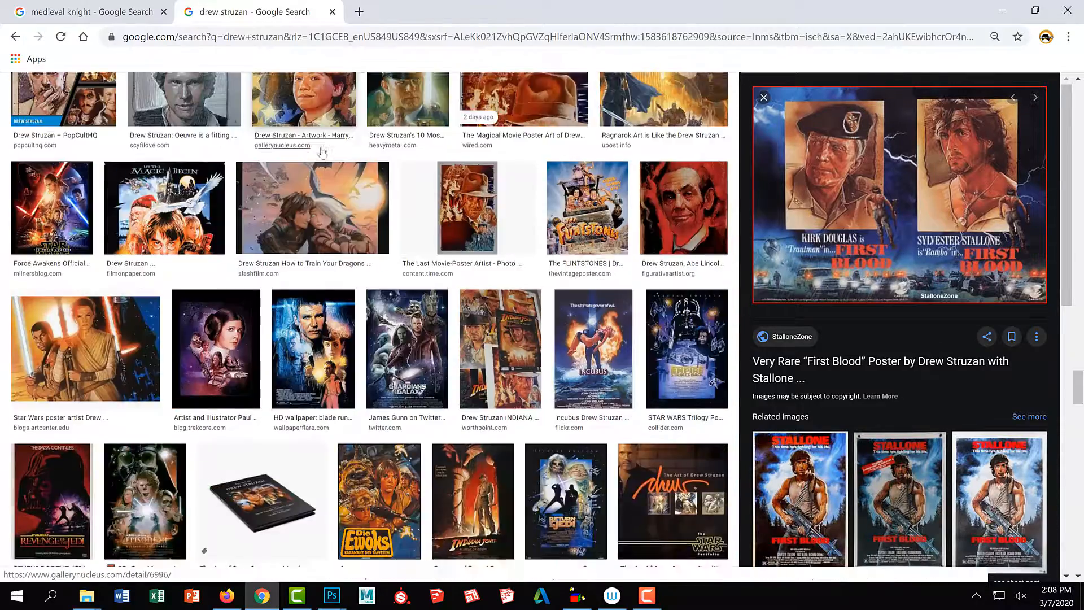
pyautogui.scroll(15, 277, 130)
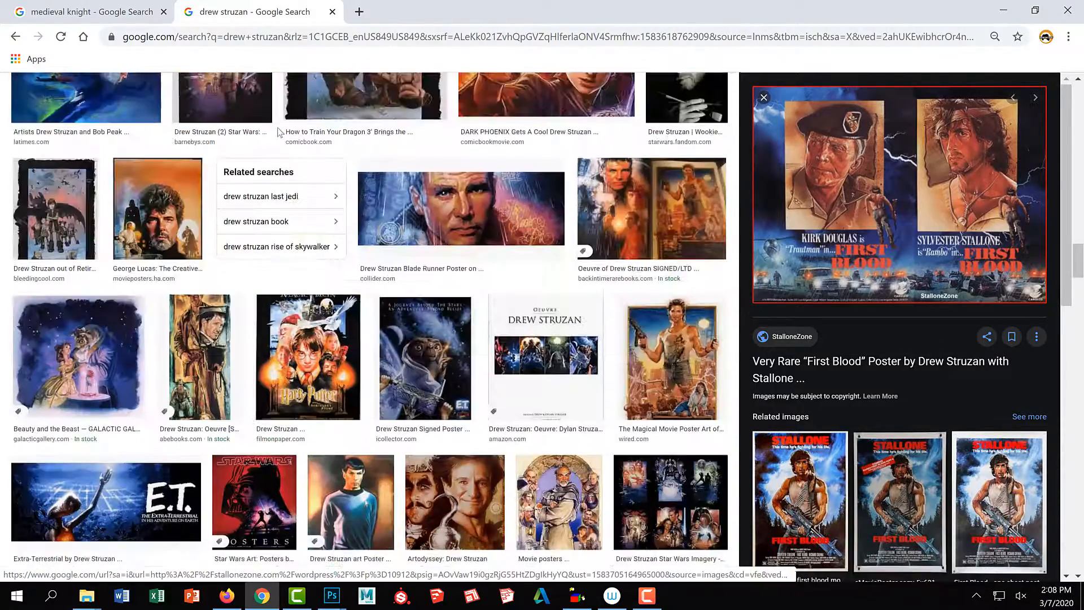
pyautogui.scroll(15, 215, 87)
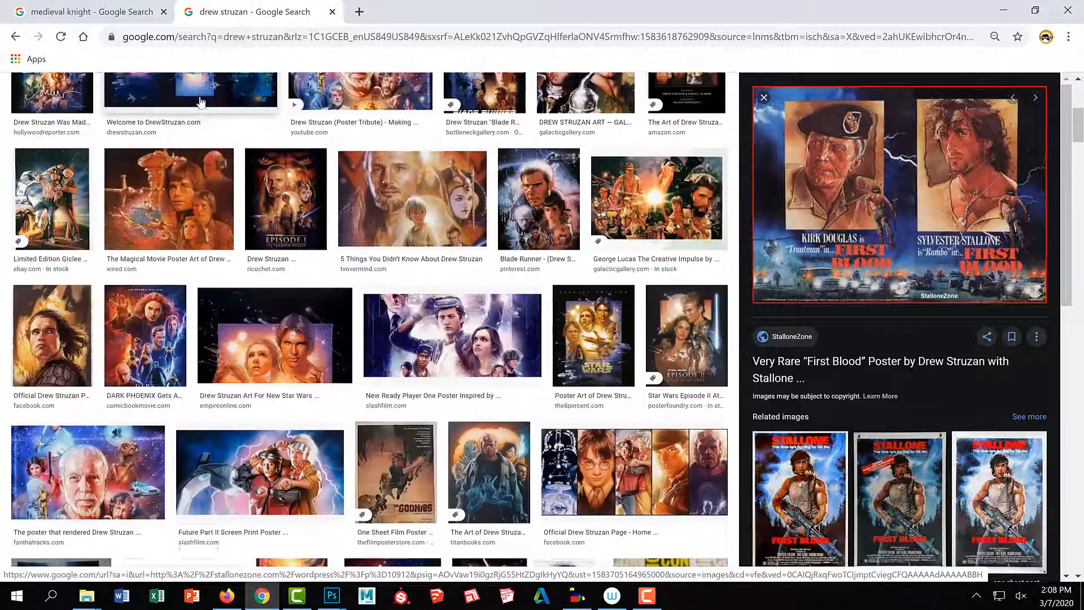
pyautogui.tripleClick(183, 96)
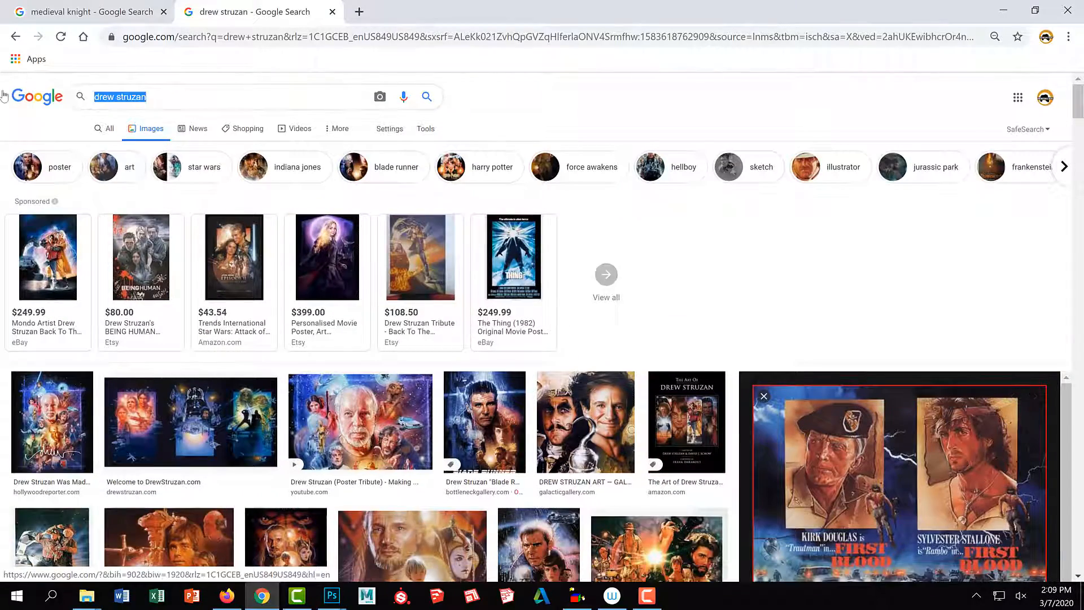
pyautogui.write('rim lighti')
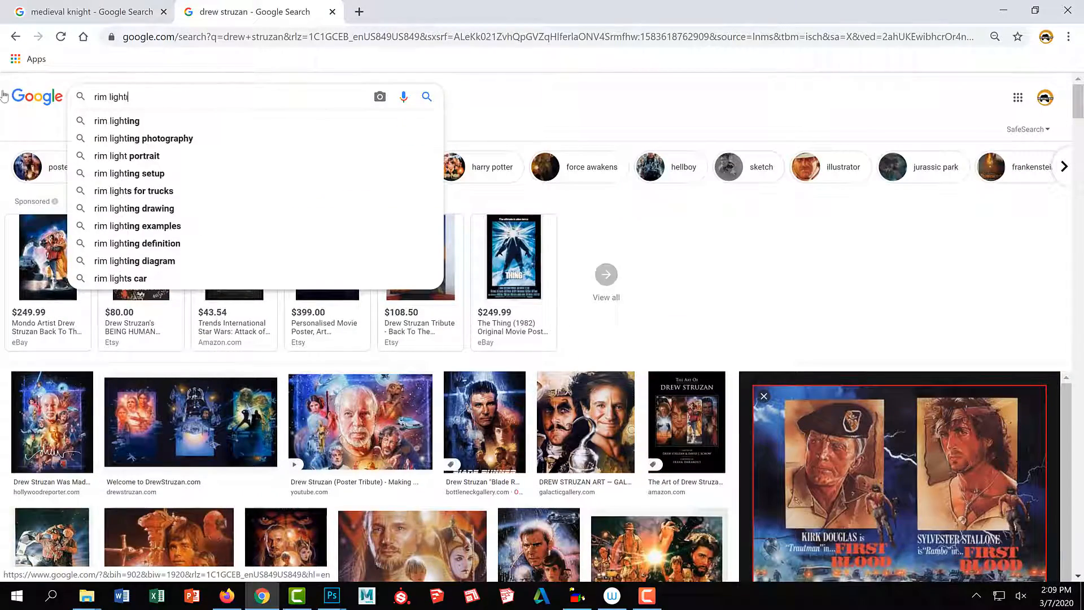
pyautogui.write('ng')
pyautogui.press('Return')
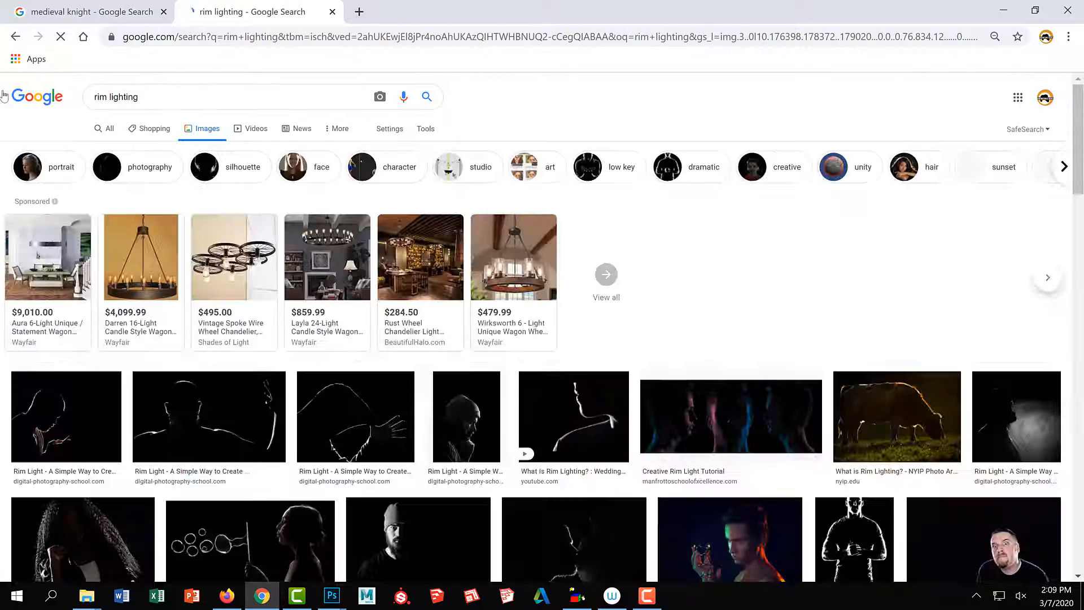
# Examine the rim-lit silhouette from digital-photography-school.com and the Pinterest photo of the standing man with clasped hands.
pyautogui.scroll(-5, 455, 266)
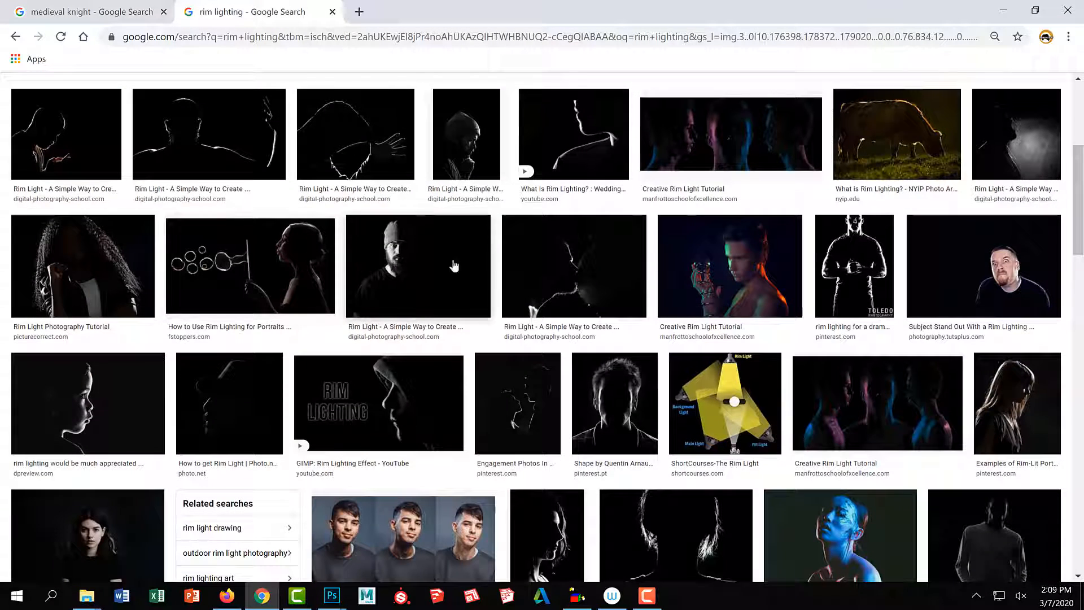
pyautogui.click(246, 145)
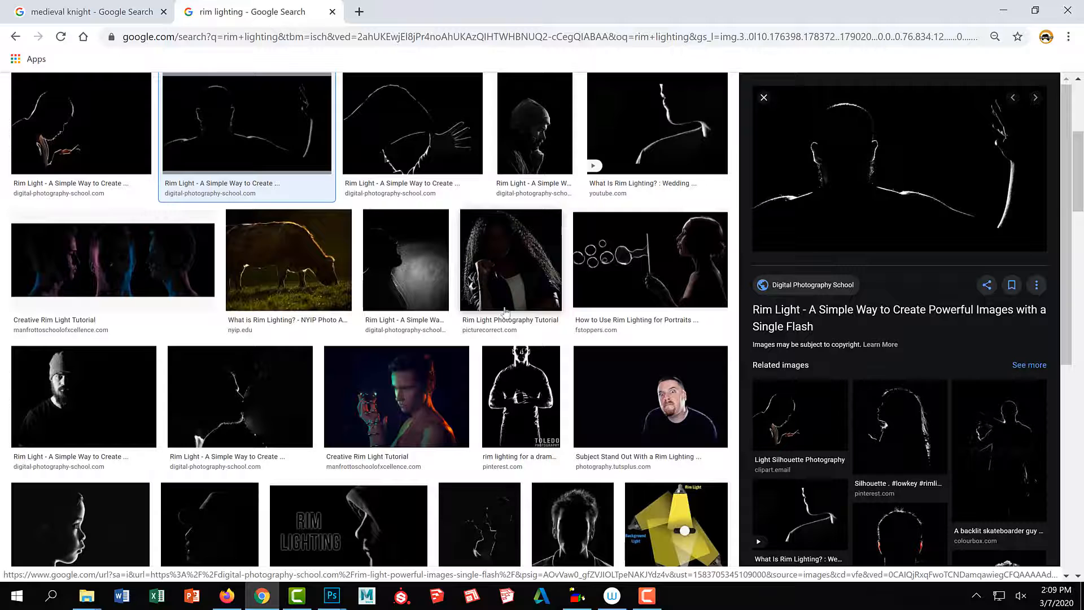
pyautogui.scroll(-3, 522, 312)
pyautogui.click(520, 197)
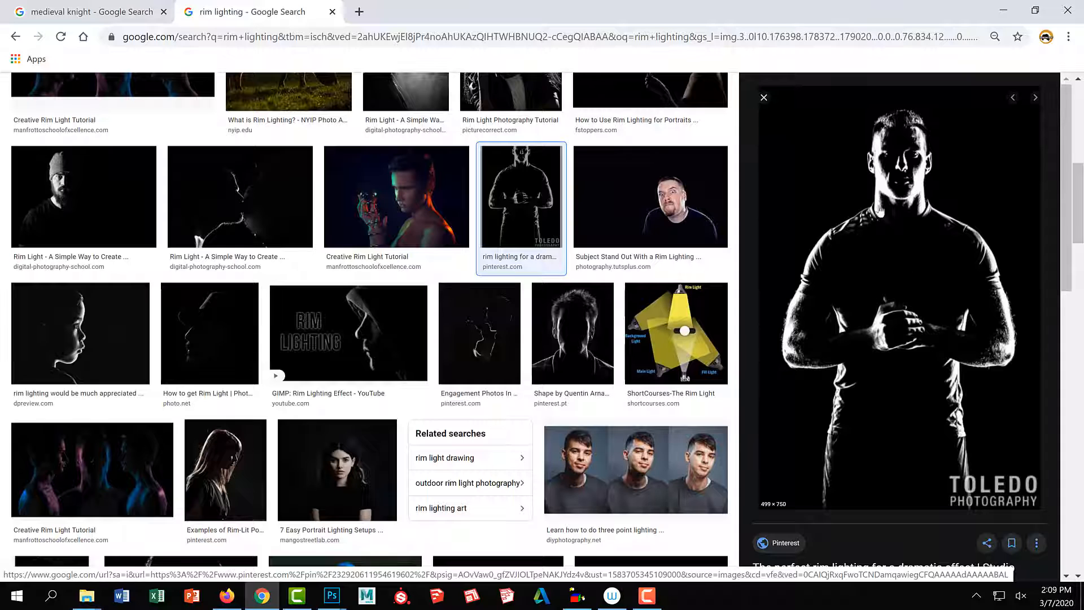
# Compare the Rim Lighting Challenge portrait with the in-home studio shoot photo, and browse further rim lighting examples.
pyautogui.scroll(-5, 467, 299)
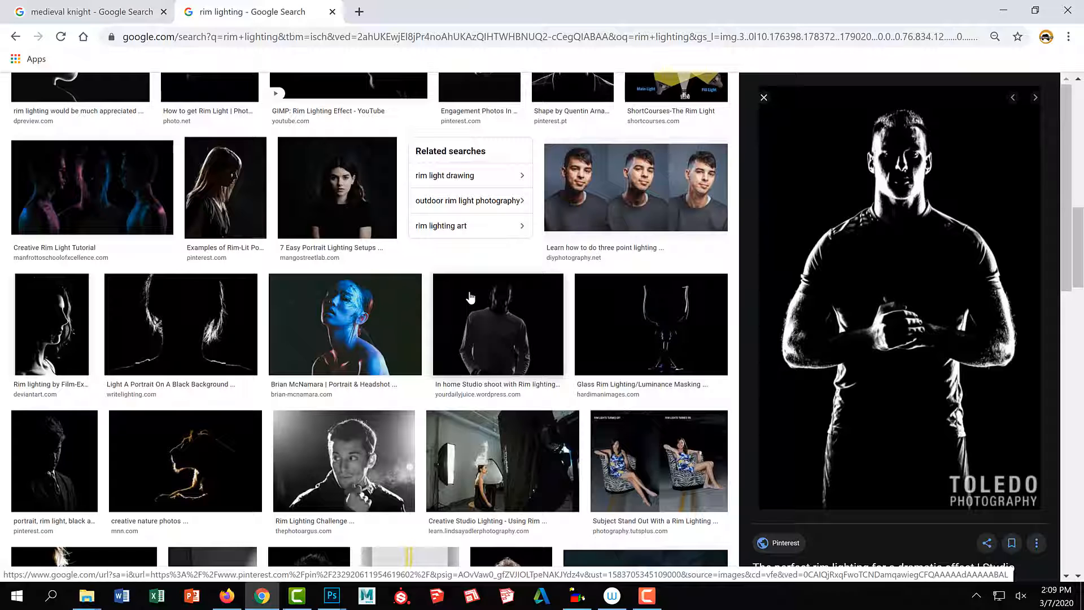
pyautogui.click(341, 452)
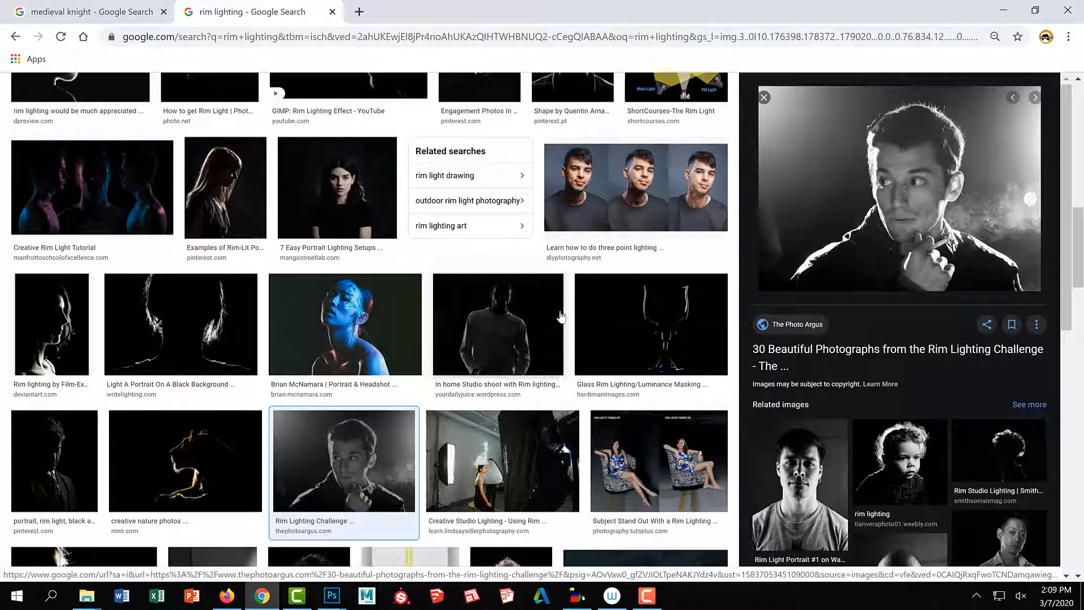
pyautogui.click(530, 329)
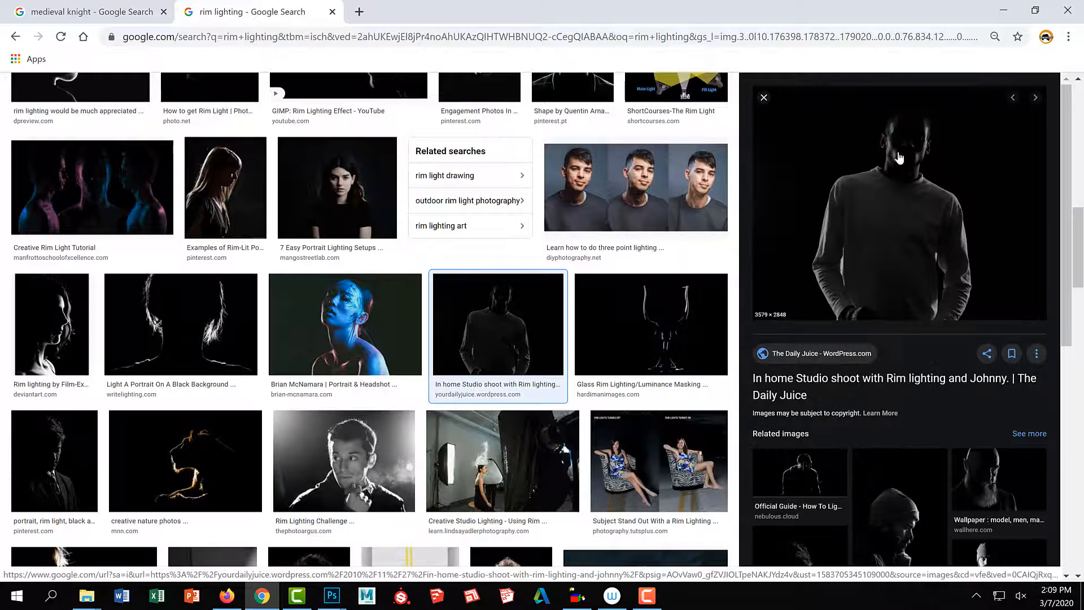
pyautogui.scroll(-2, 550, 342)
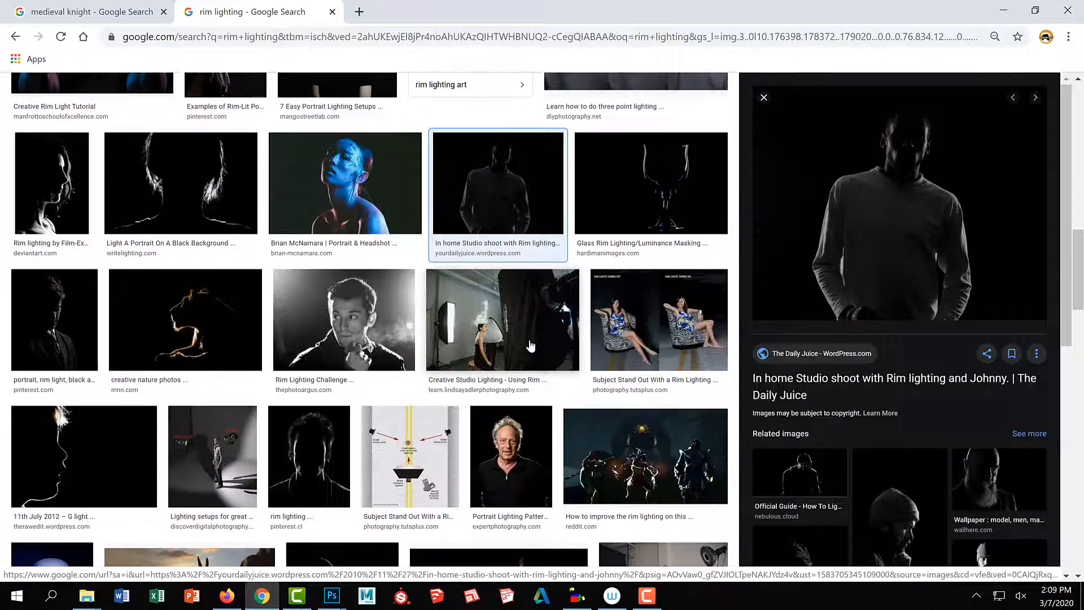
pyautogui.scroll(-4, 545, 339)
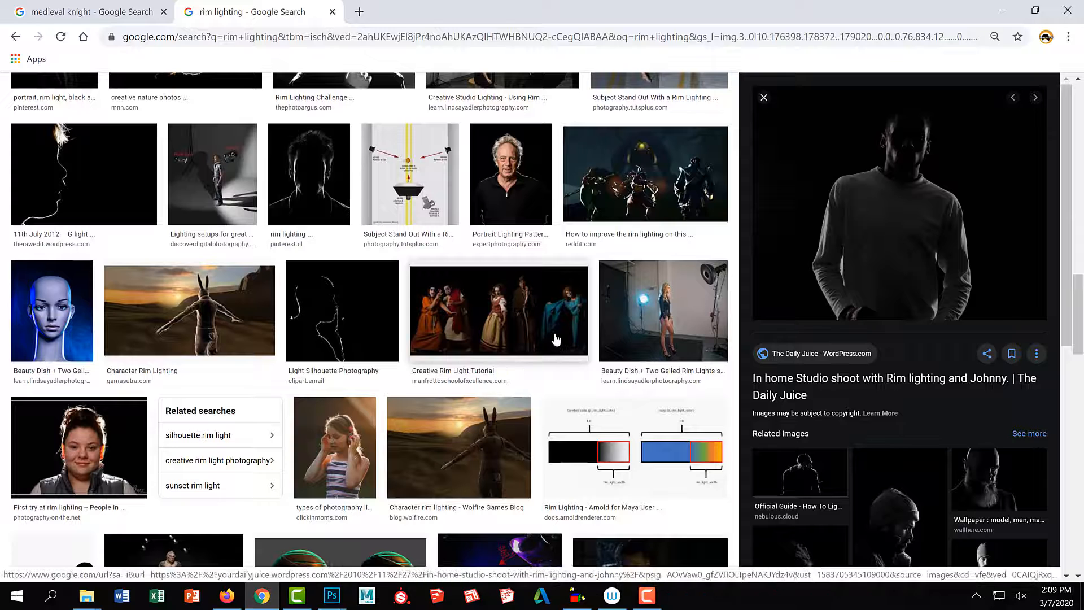
# Look through the remaining rim lighting examples, return to Photoshop and toggle the visibility of Layer 3 to compare the painting.
pyautogui.scroll(-3, 556, 342)
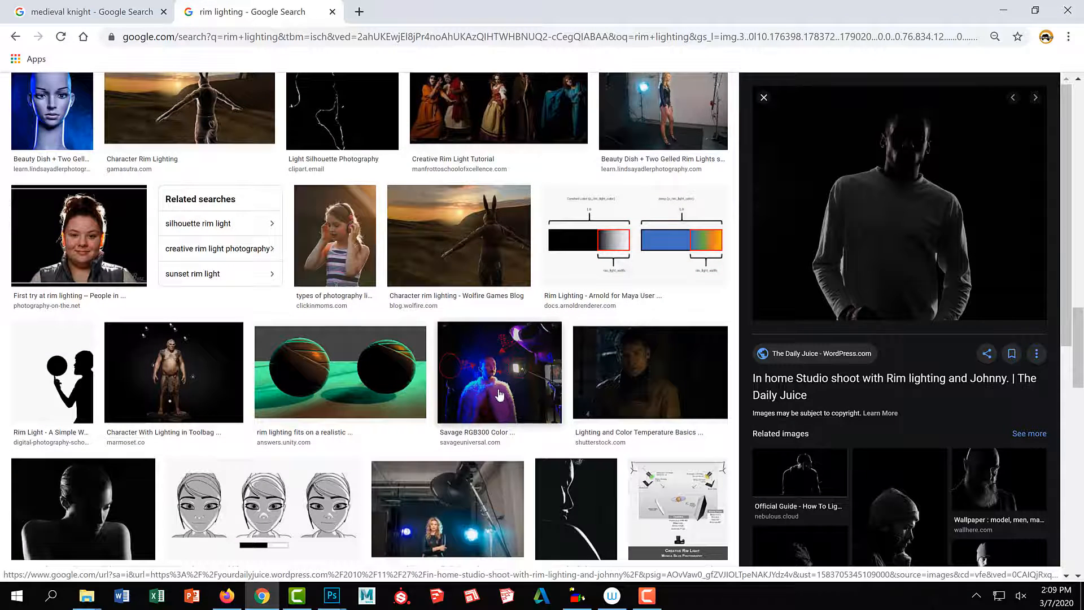
pyautogui.scroll(-4, 500, 395)
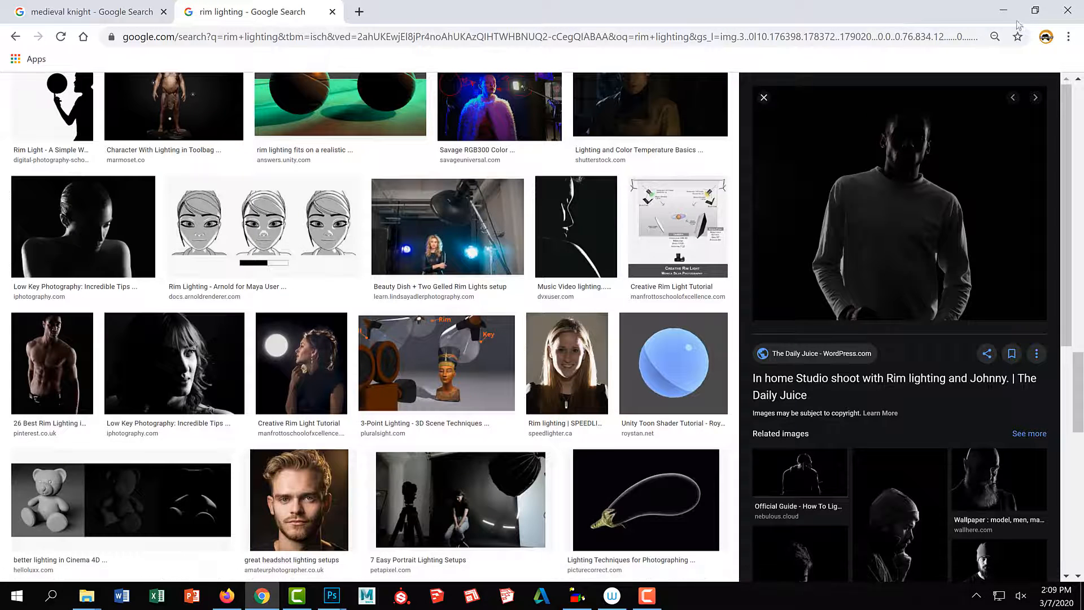
pyautogui.click(1003, 11)
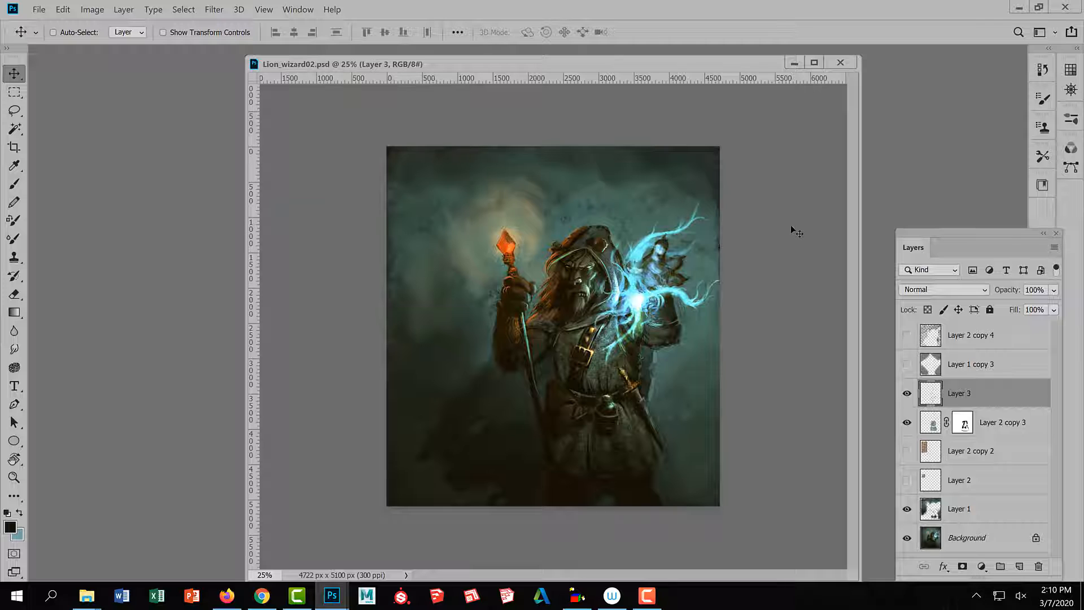
pyautogui.click(907, 393)
# Switch back to Chrome, search Google Images for "temple carvings" and look through the carved stone examples.
pyautogui.click(296, 595)
pyautogui.click(297, 595)
pyautogui.click(257, 601)
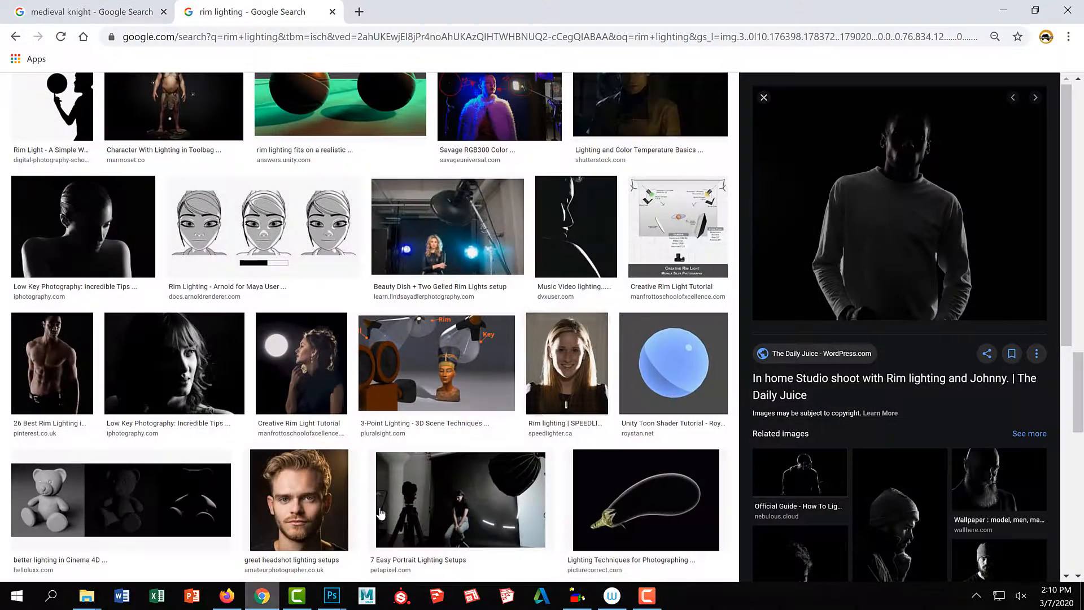
pyautogui.click(489, 42)
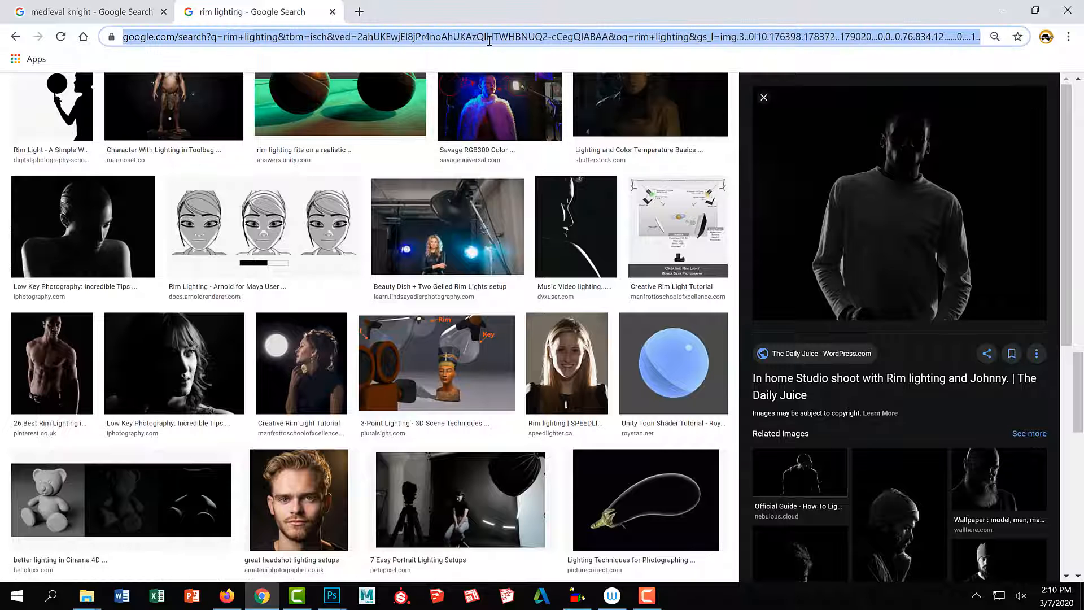
pyautogui.write('temp')
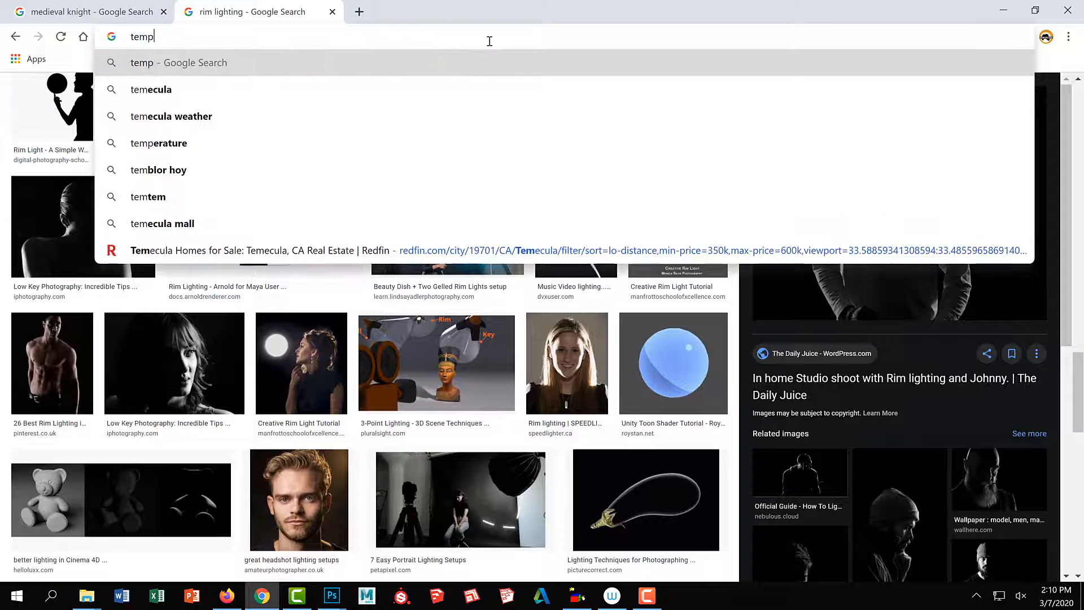
pyautogui.write('le carvings')
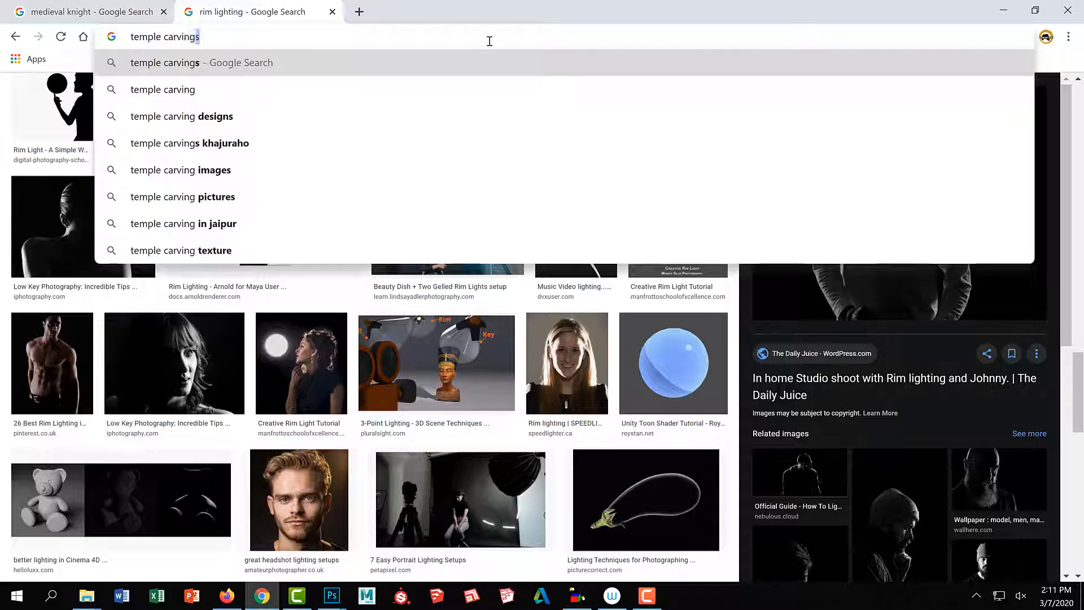
pyautogui.press('Return')
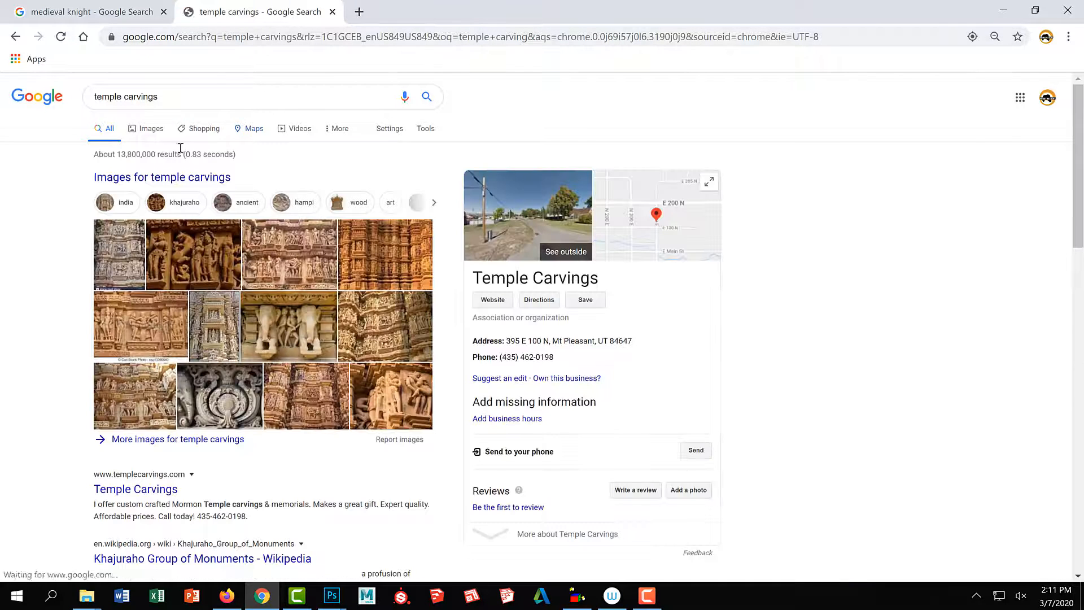
pyautogui.click(149, 128)
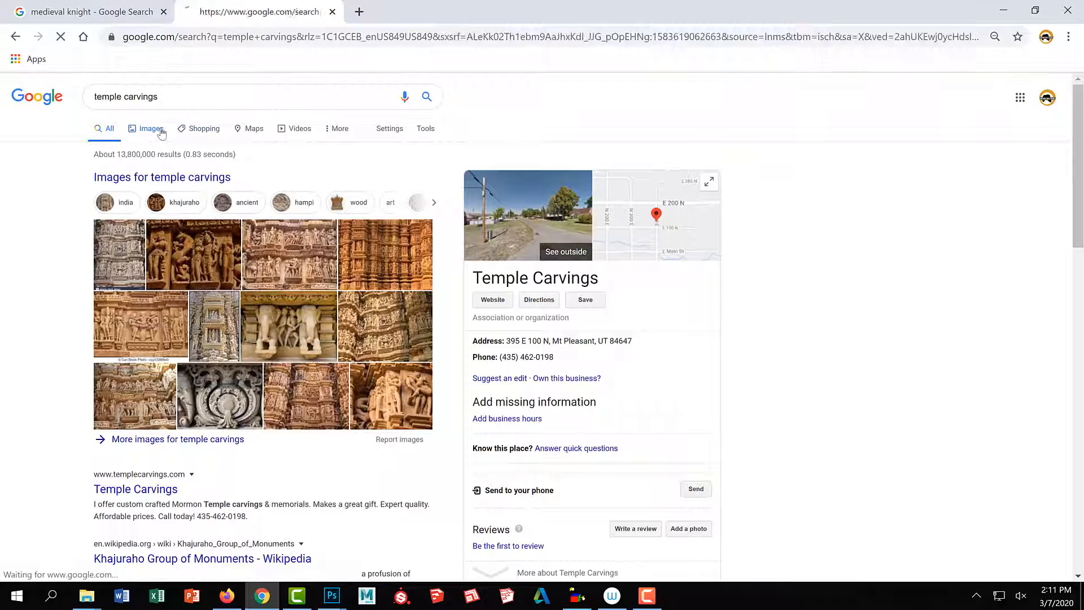
pyautogui.scroll(-5, 648, 313)
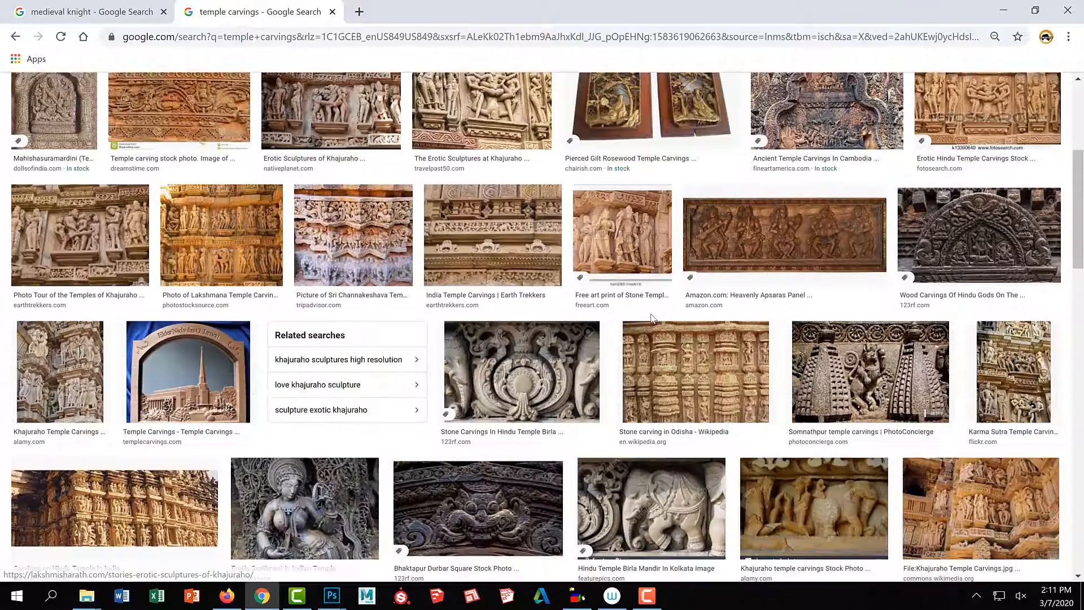
pyautogui.scroll(-3, 651, 300)
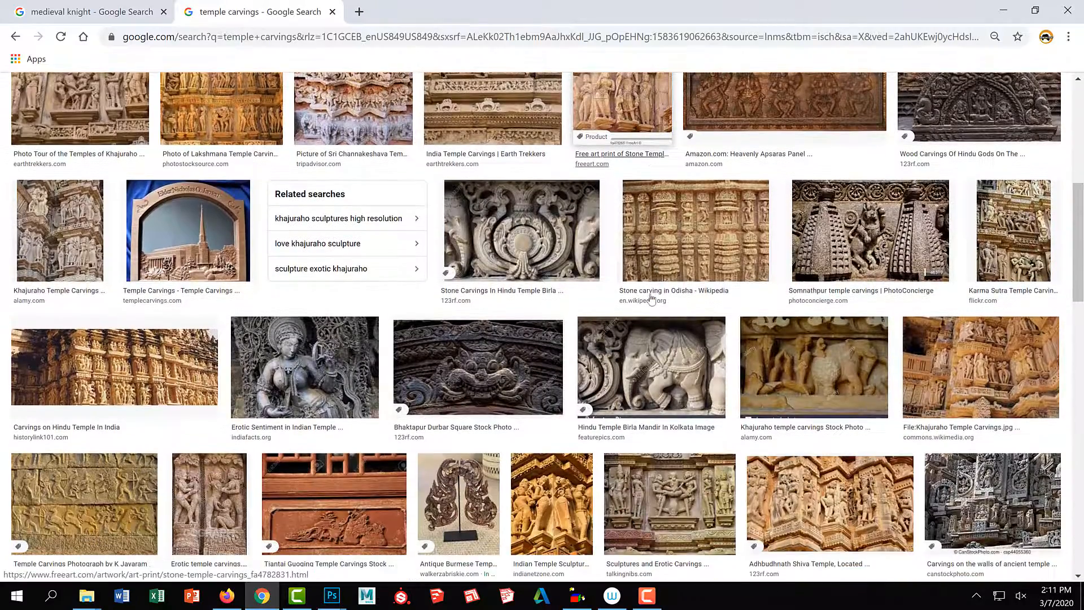
pyautogui.scroll(8, 286, 295)
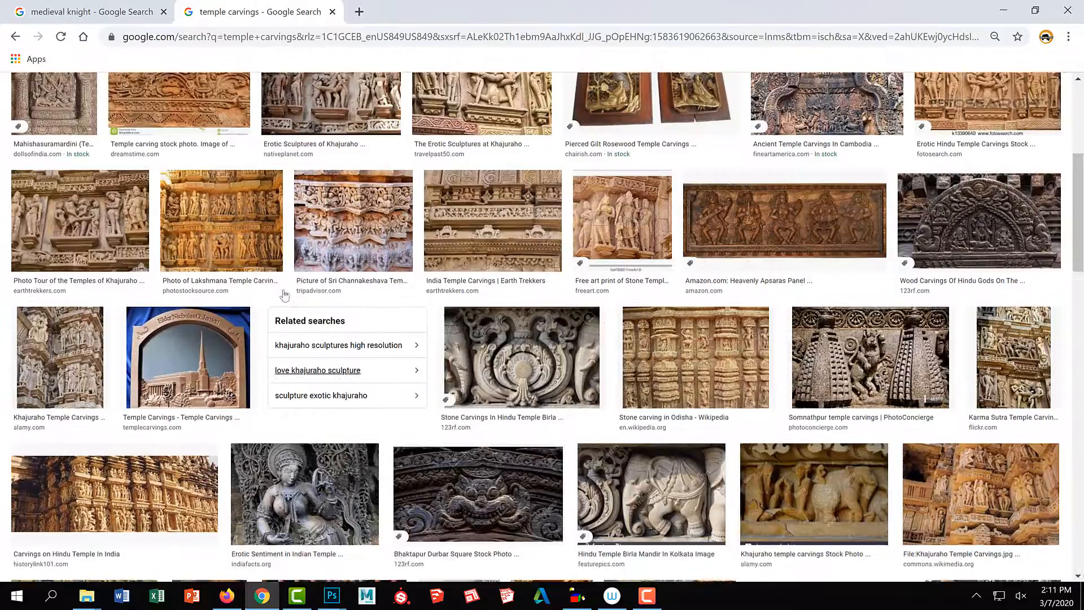
# Replace the image query with "5th element stones" and open the Pinterest picture of the replica element stones.
pyautogui.moveTo(184, 96); pyautogui.dragTo(61, 100)
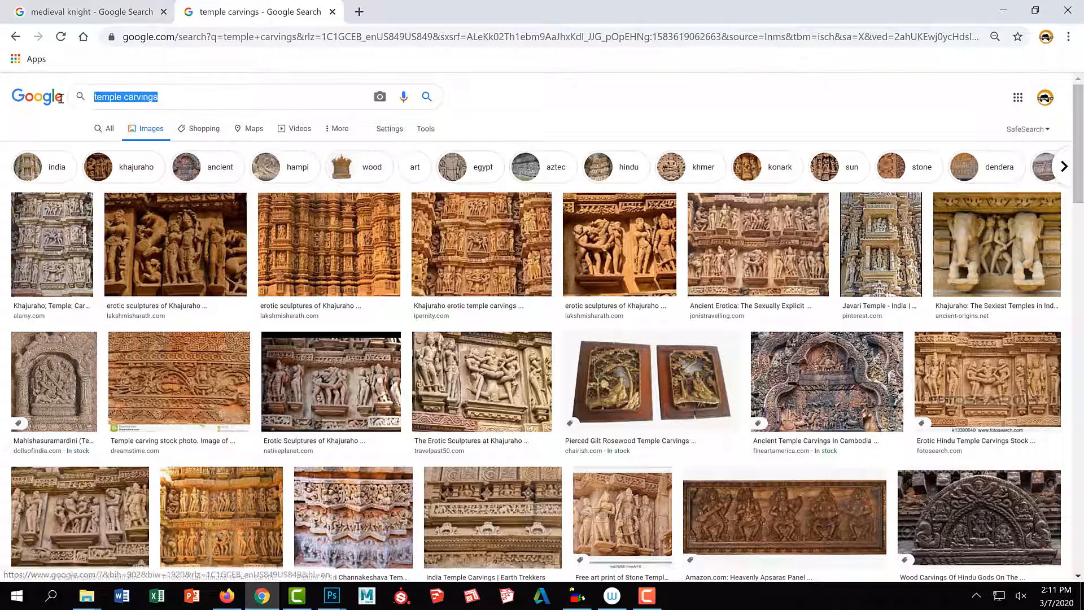
pyautogui.write('5')
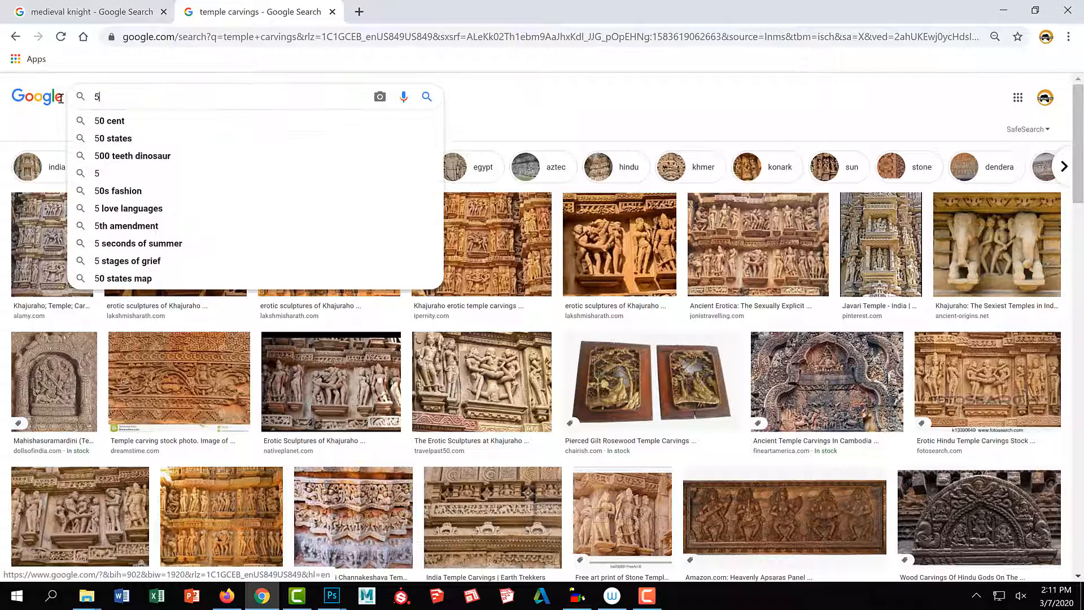
pyautogui.write('th ele')
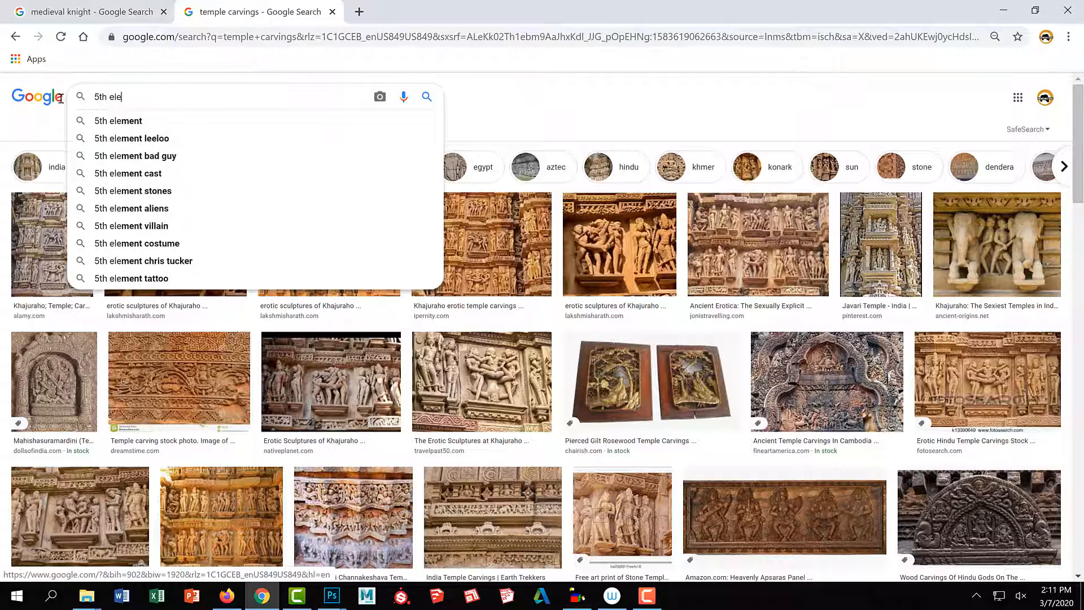
pyautogui.write('ment stones')
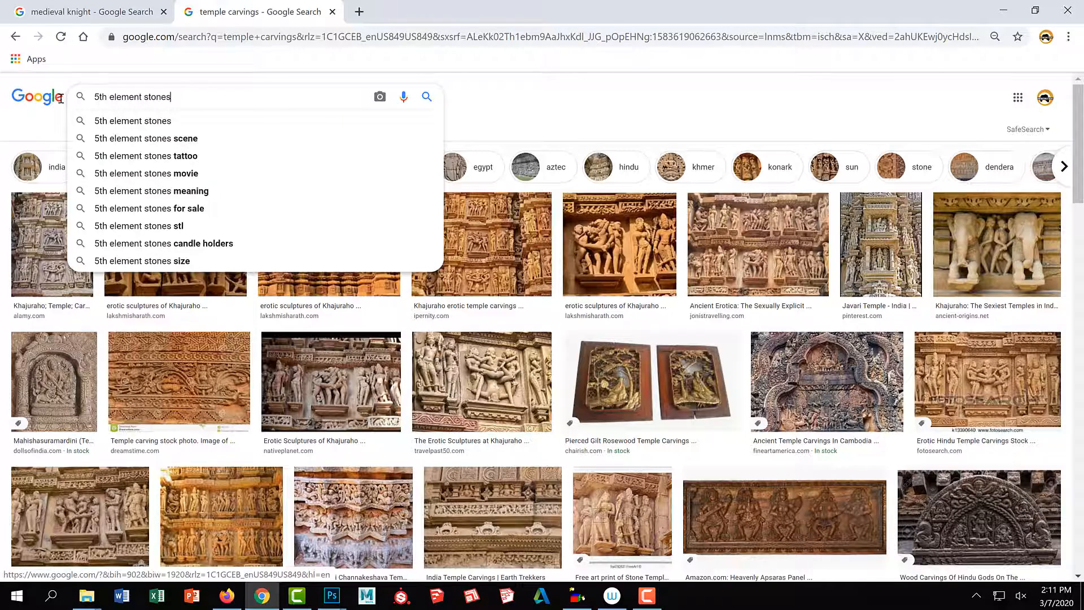
pyautogui.press('Return')
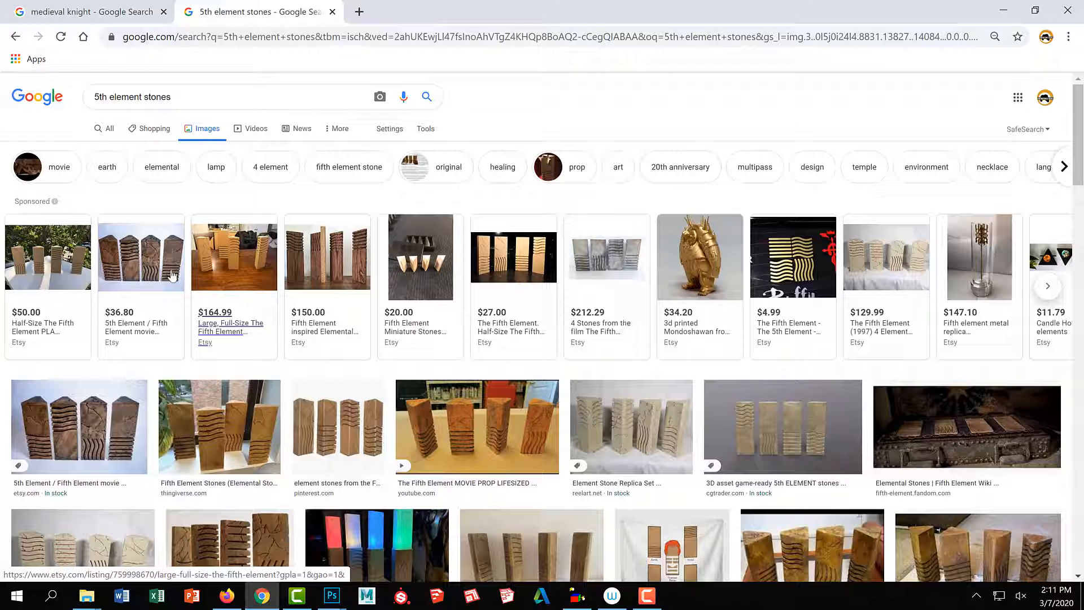
pyautogui.moveTo(124, 267)
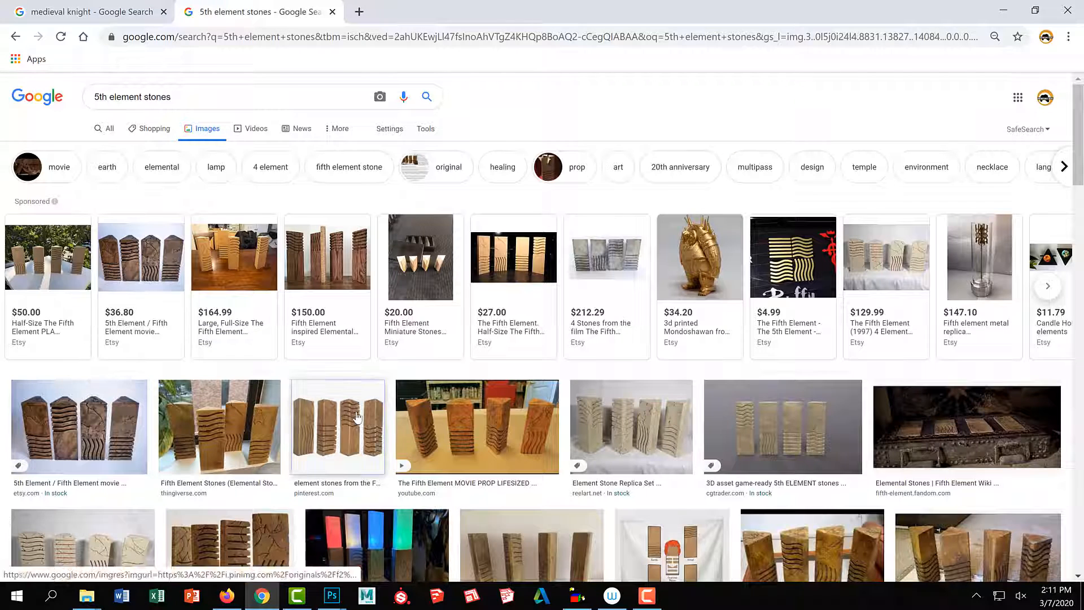
pyautogui.click(338, 426)
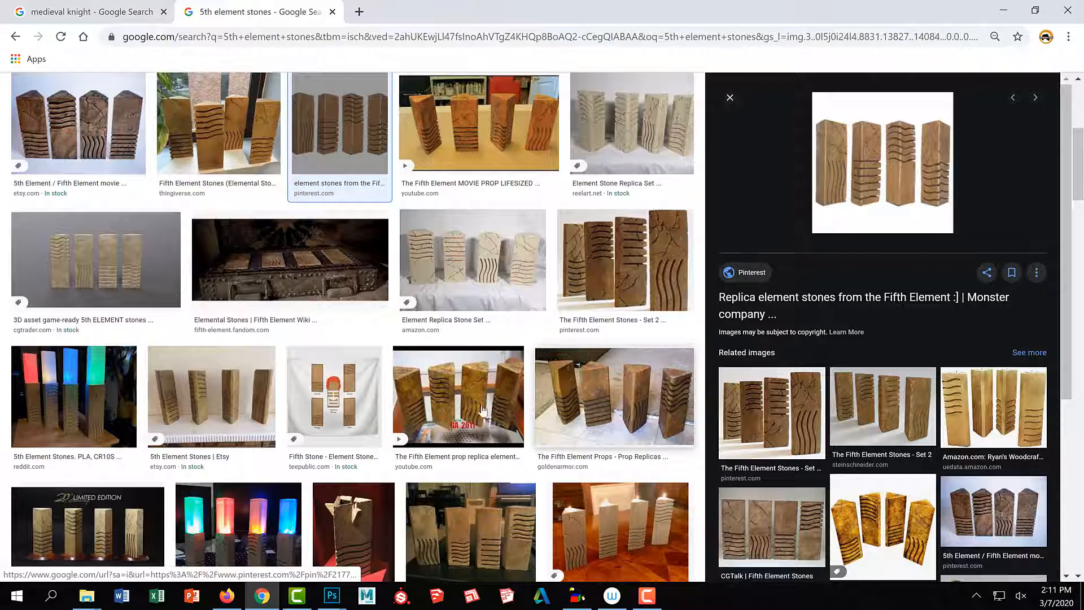
# Return to Photoshop, add a new layer above Layer 3 and choose the Soft Round 88 1 brush.
pyautogui.click(1002, 10)
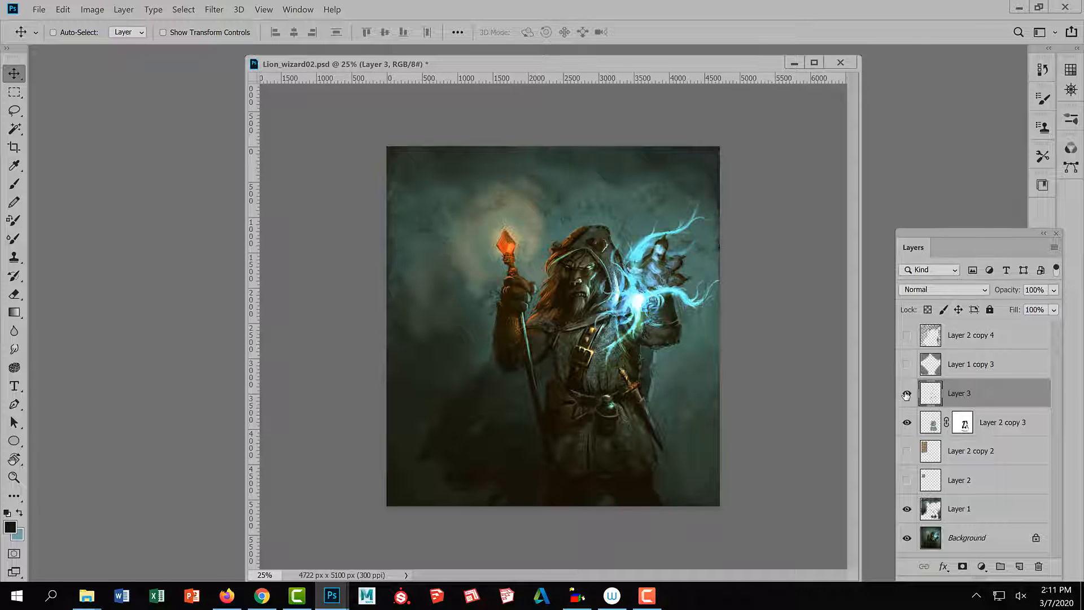
pyautogui.click(1020, 566)
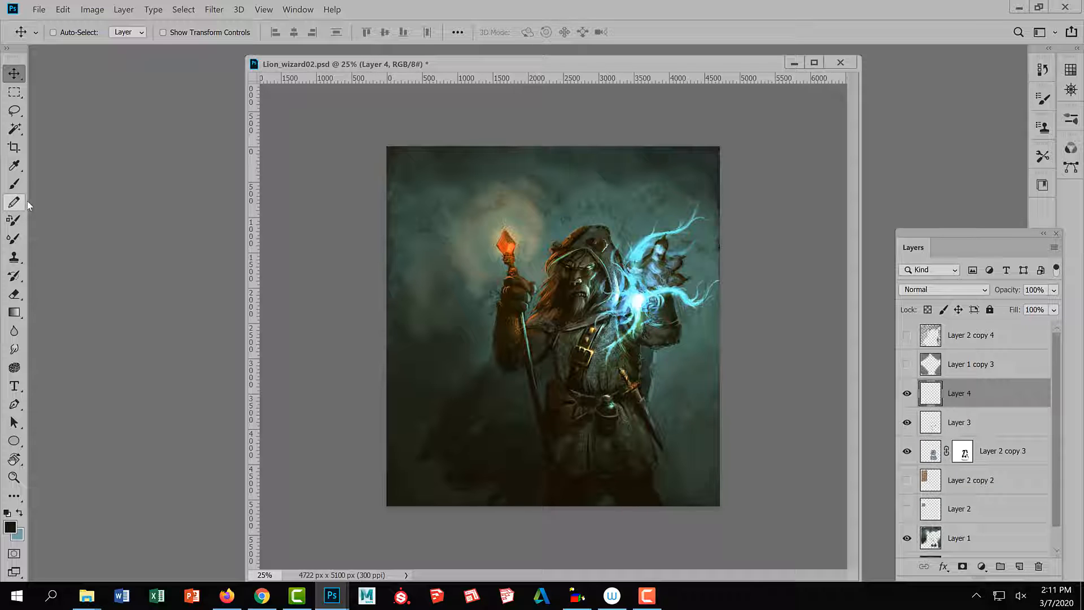
pyautogui.press('b')
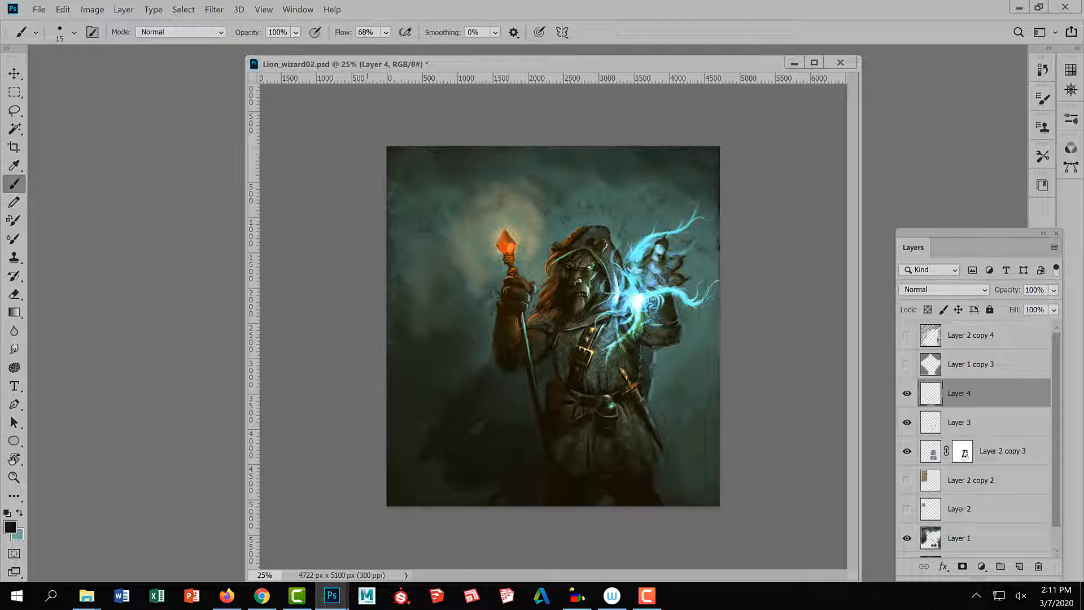
pyautogui.click(74, 32)
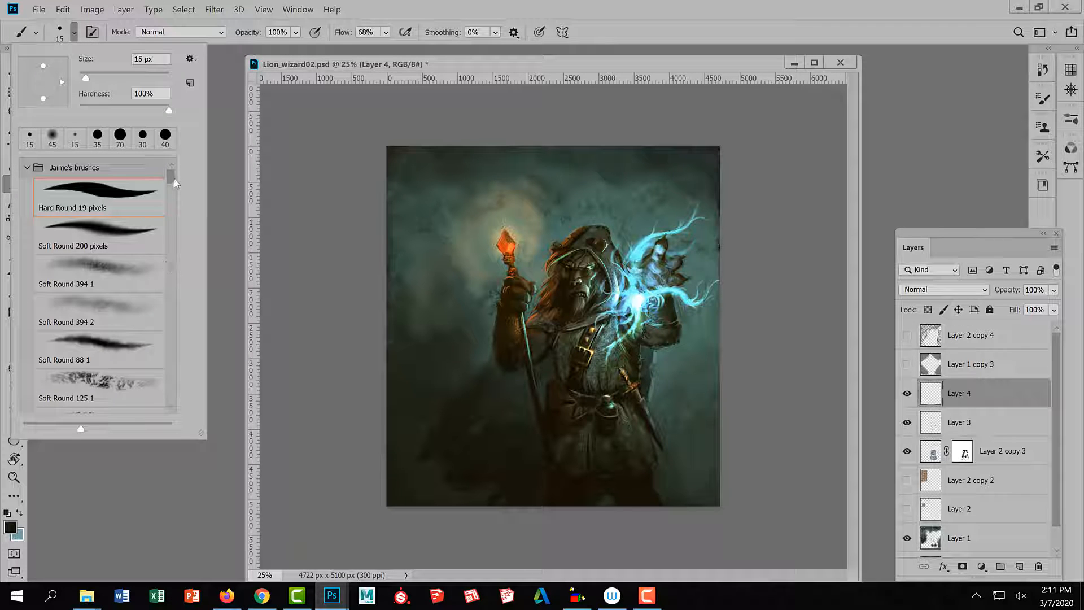
pyautogui.click(122, 353)
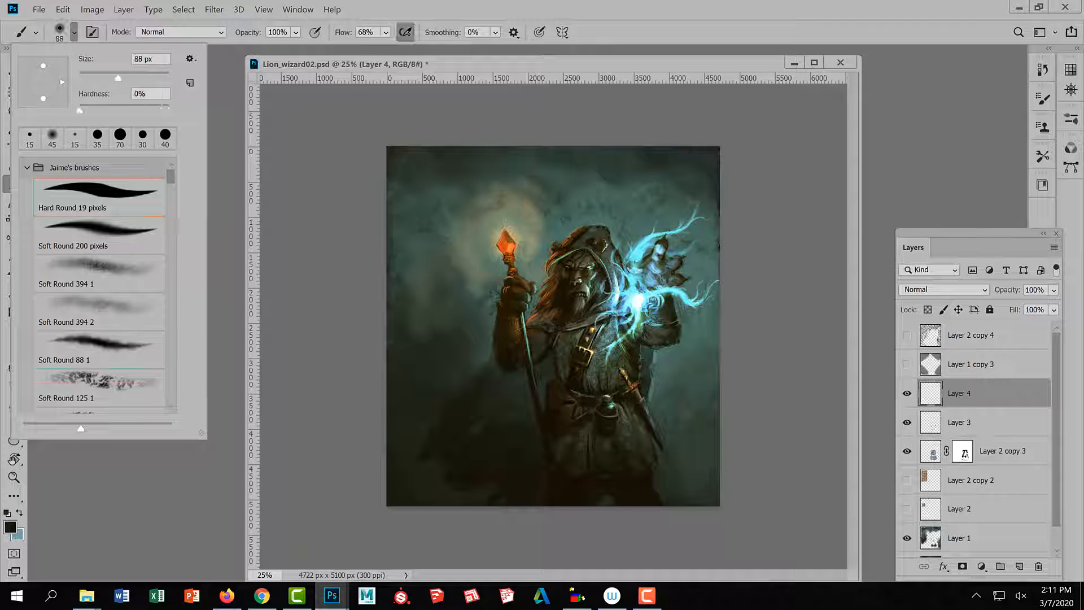
# Sample the light cyan of the magic glow and shift its hue to 114° for a light green foreground colour, #adffa5.
pyautogui.keyDown('alt'); pyautogui.click(649, 294); pyautogui.keyUp('alt')
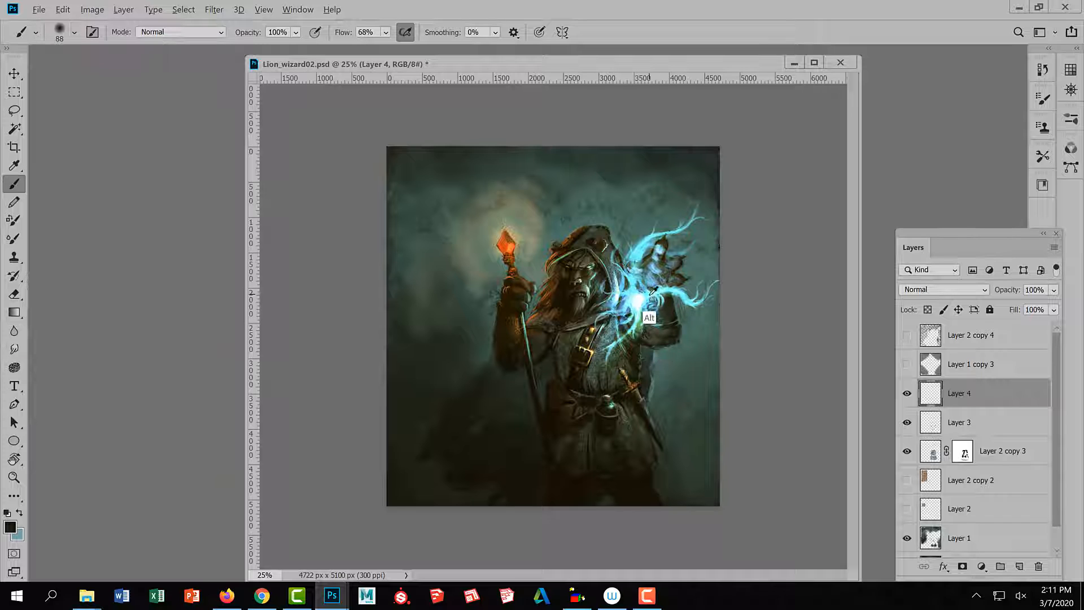
pyautogui.keyDown('alt'); pyautogui.click(651, 293); pyautogui.keyUp('alt')
pyautogui.keyDown('alt'); pyautogui.click(653, 298); pyautogui.keyUp('alt')
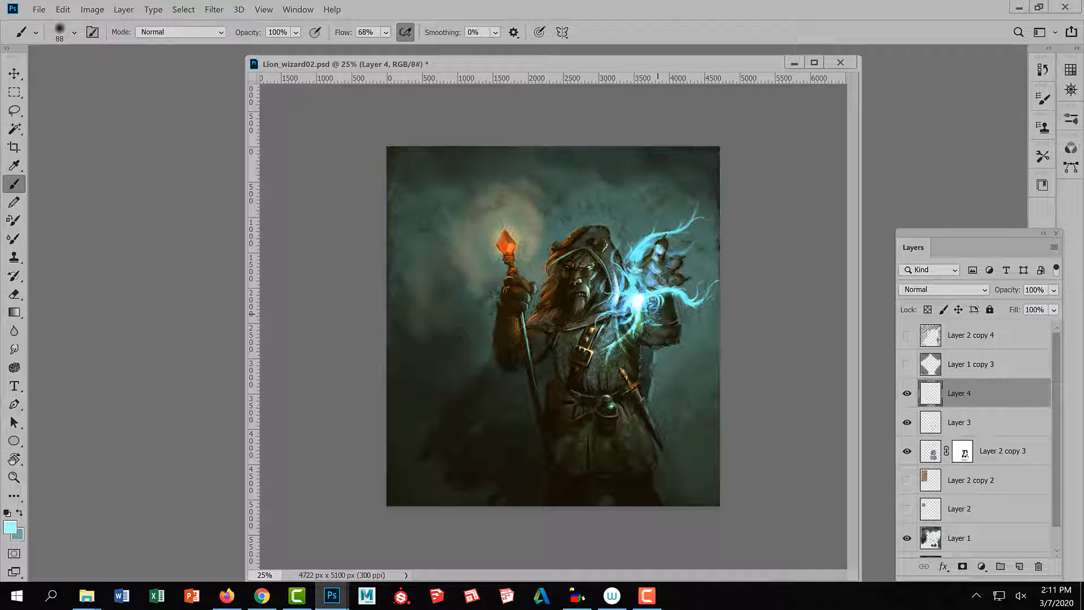
pyautogui.click(10, 528)
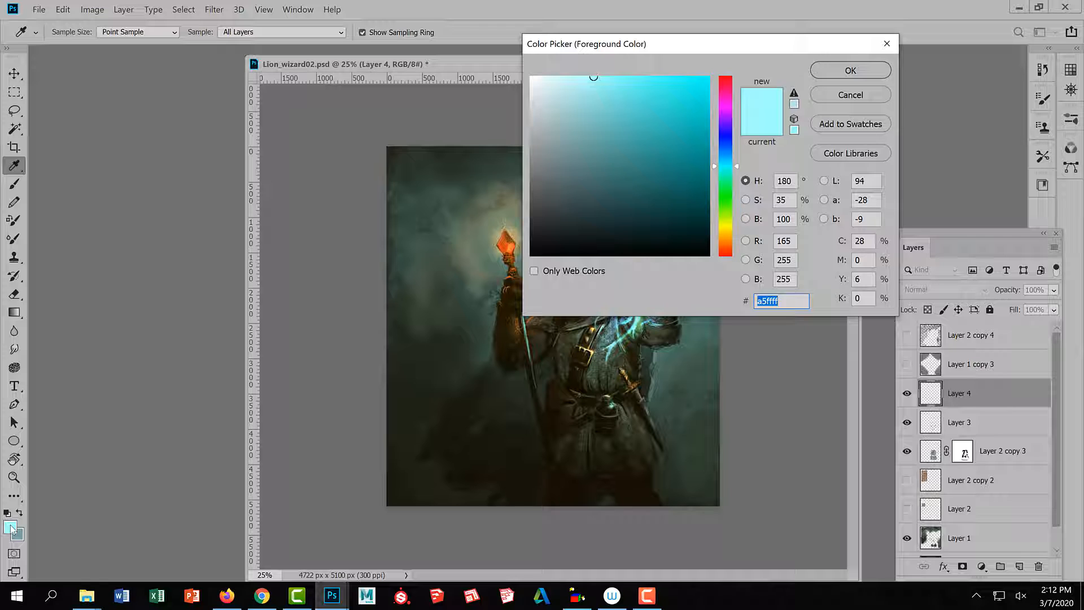
pyautogui.click(729, 202)
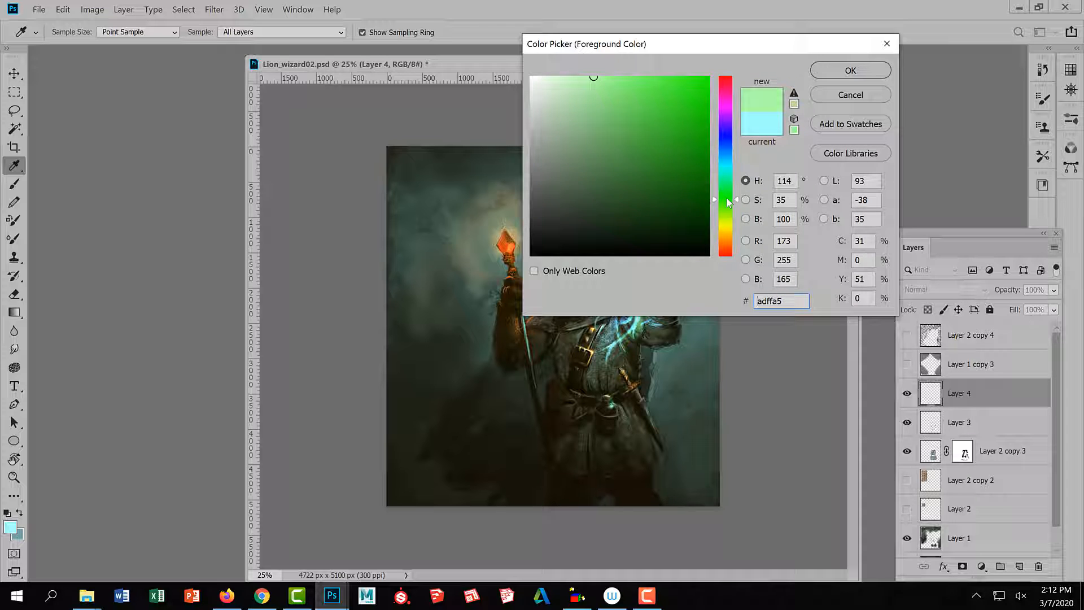
pyautogui.click(851, 70)
pyautogui.press('b')
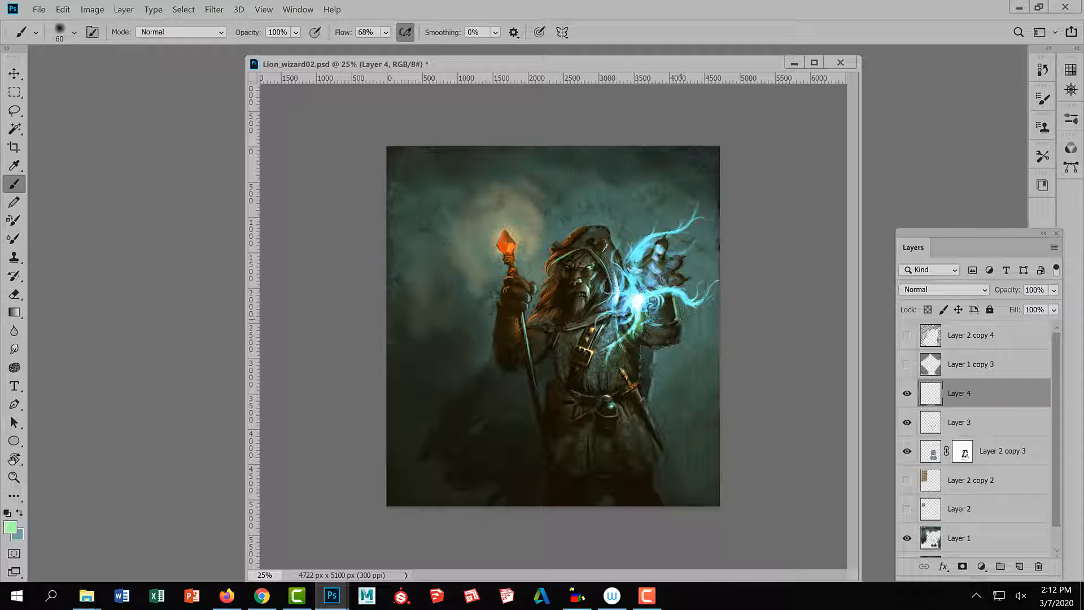
# Reduce the brush to 40 px and paint thin light green rim light along the edges of the wizard's raised hand.
pyautogui.press('[')
pyautogui.press('[')
pyautogui.moveTo(679, 277); pyautogui.dragTo(687, 277)
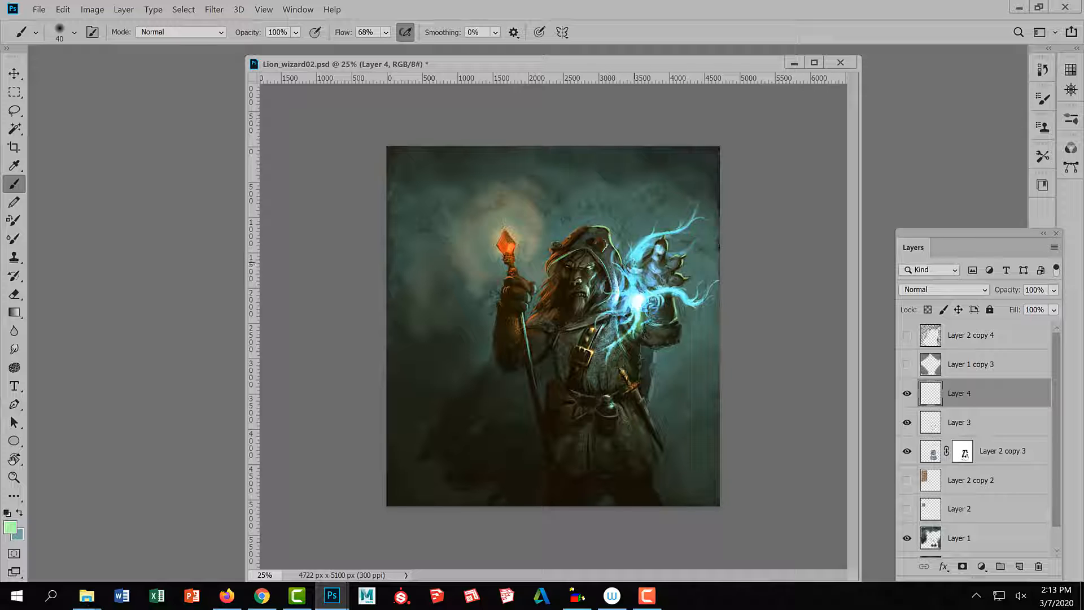
# Paint light green rim light on the hood and the raised arm's sleeve, varying the brush size up to 250 px.
pyautogui.click(635, 262)
pyautogui.press(']')
pyautogui.press(']')
pyautogui.press(']')
pyautogui.press(']')
pyautogui.press(']')
pyautogui.press(']')
pyautogui.press(']')
pyautogui.press('[')
pyautogui.press('[')
pyautogui.press(']')
pyautogui.press(']')
pyautogui.press(']')
pyautogui.press(']')
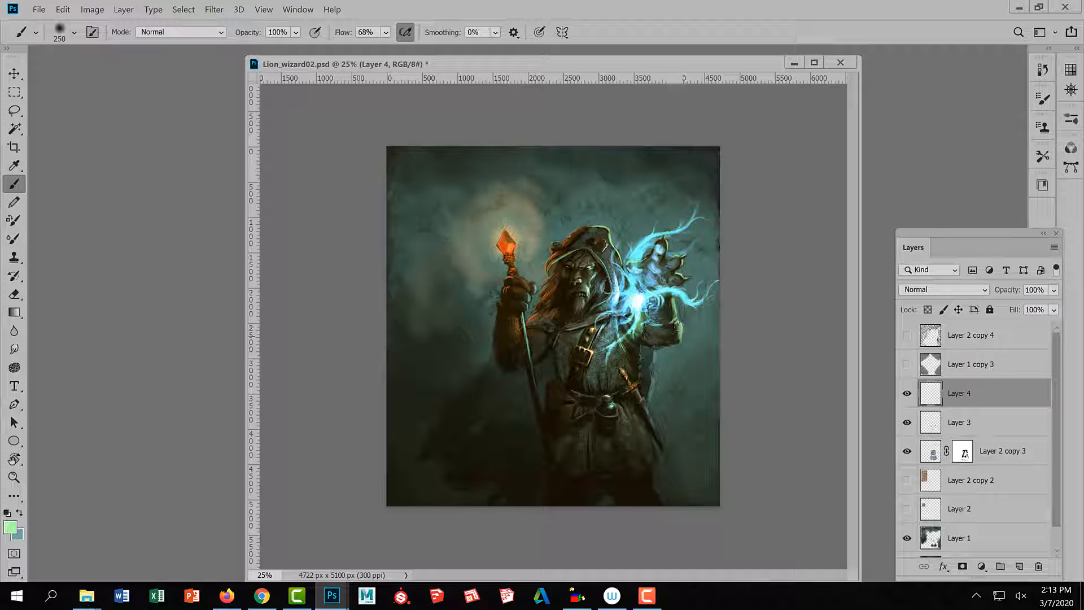
pyautogui.press('[')
pyautogui.press('[')
pyautogui.press('[')
pyautogui.press('[')
pyautogui.press('[')
pyautogui.press('[')
pyautogui.press('[')
pyautogui.press('[')
# Switch to Chrome and search Google for "john watkiss".
pyautogui.click(260, 597)
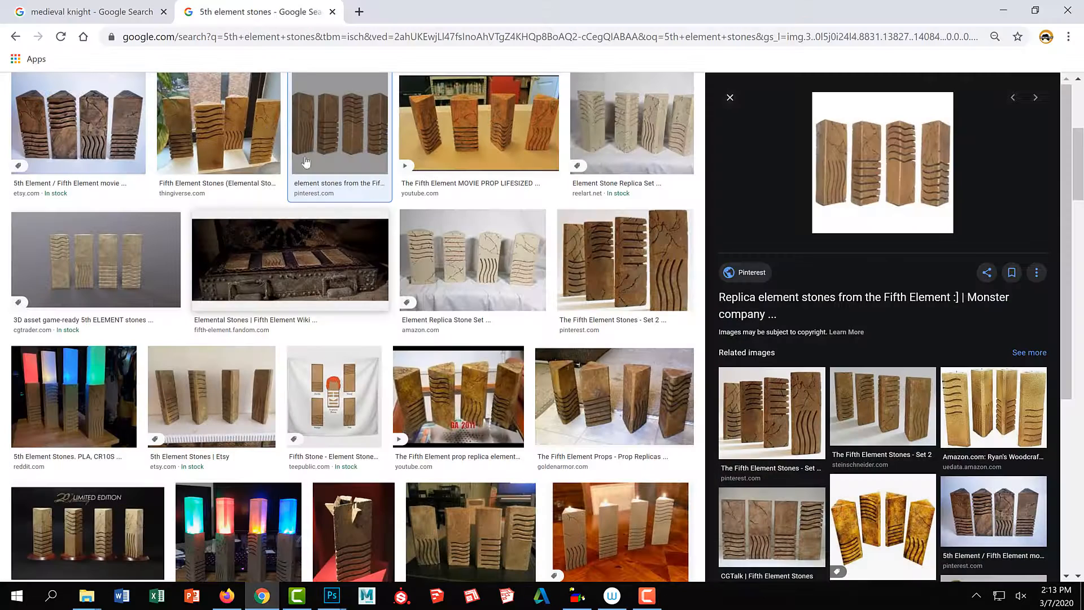
pyautogui.click(300, 38)
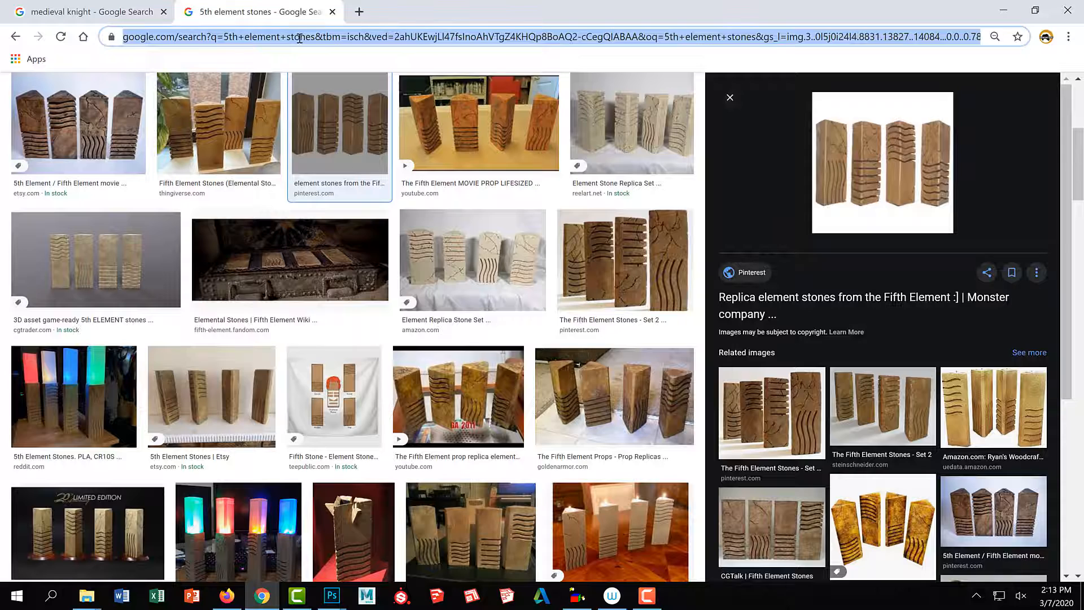
pyautogui.write('john wa')
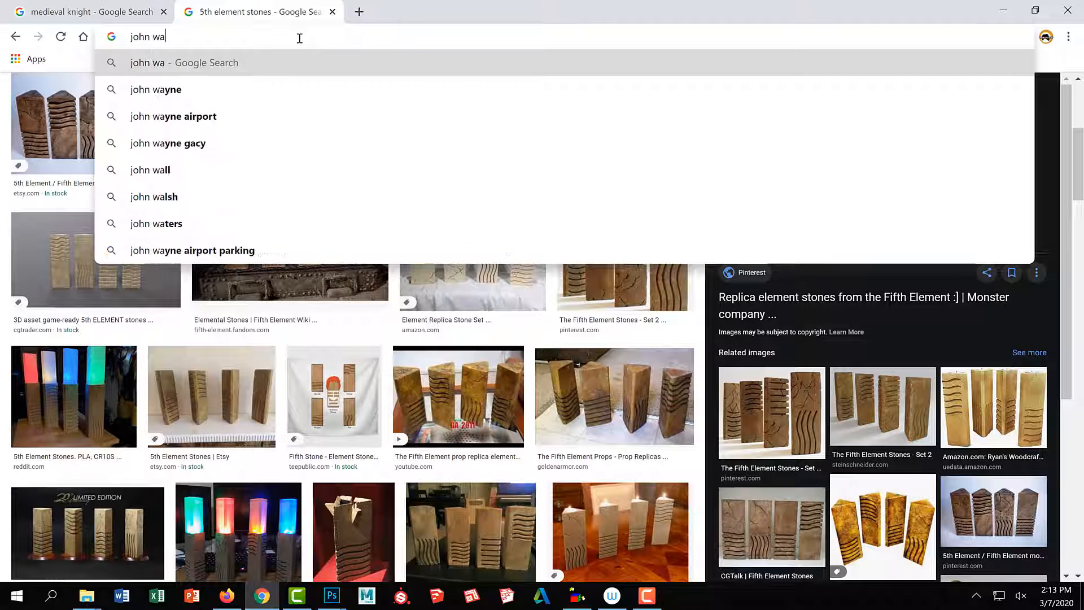
pyautogui.write('tkiss')
pyautogui.press('Return')
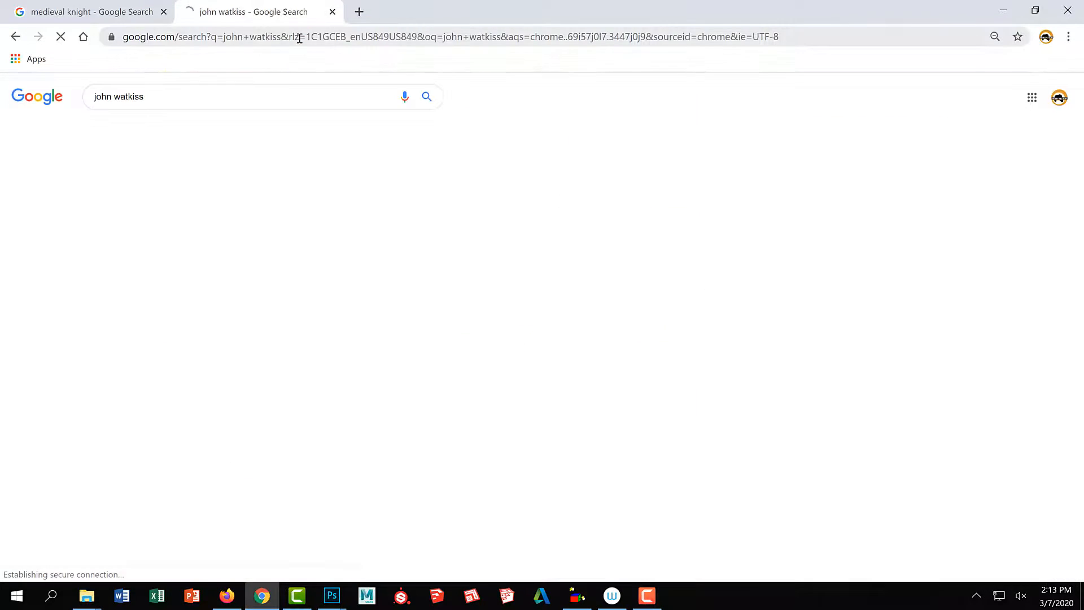
# Show the image results for "john watkiss" and switch to the Lion_wizard02.psd document in Photoshop.
pyautogui.click(152, 134)
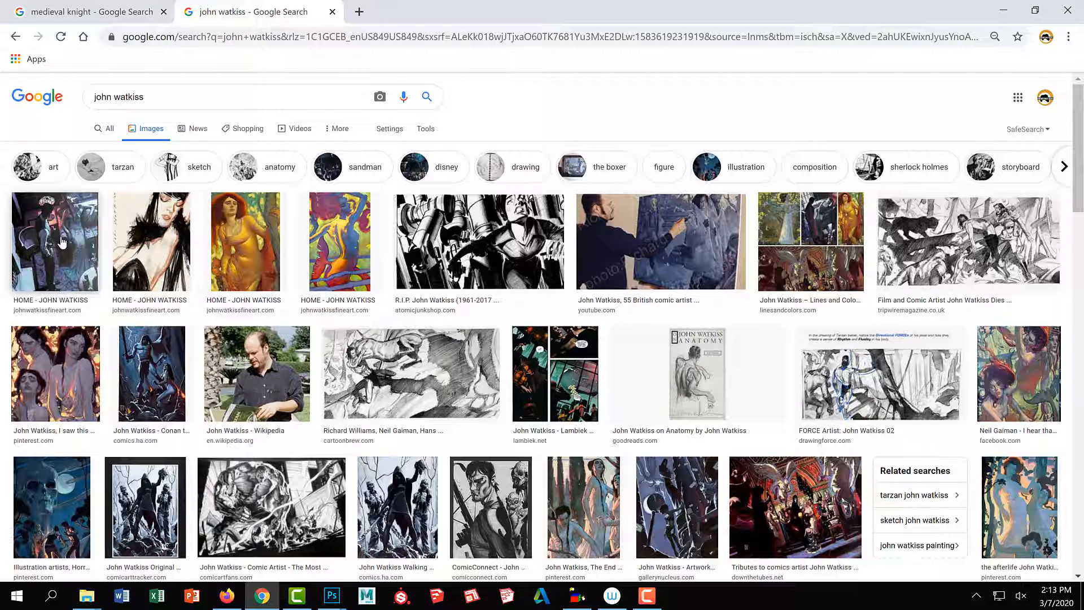
pyautogui.click(332, 595)
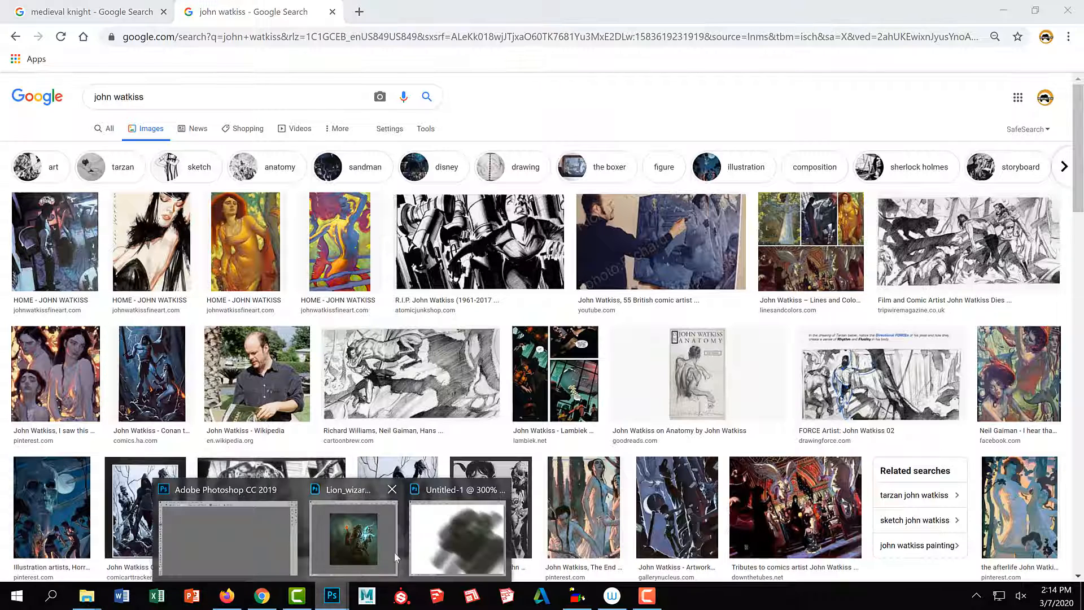
pyautogui.click(395, 557)
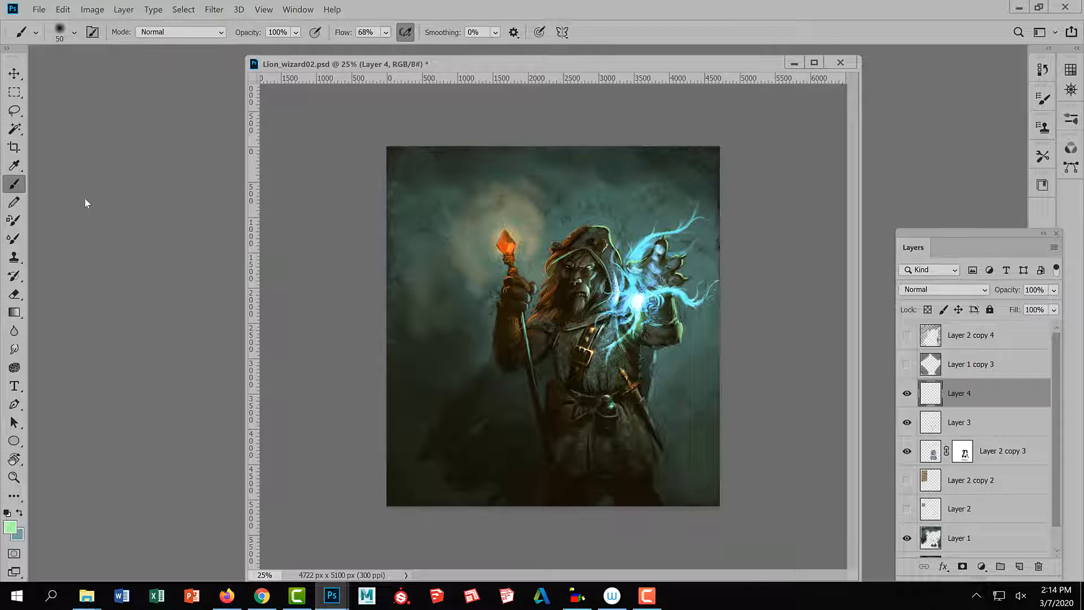
# Inspect the light green foreground colour in the Color Picker and look over the available colour swatches.
pyautogui.click(10, 527)
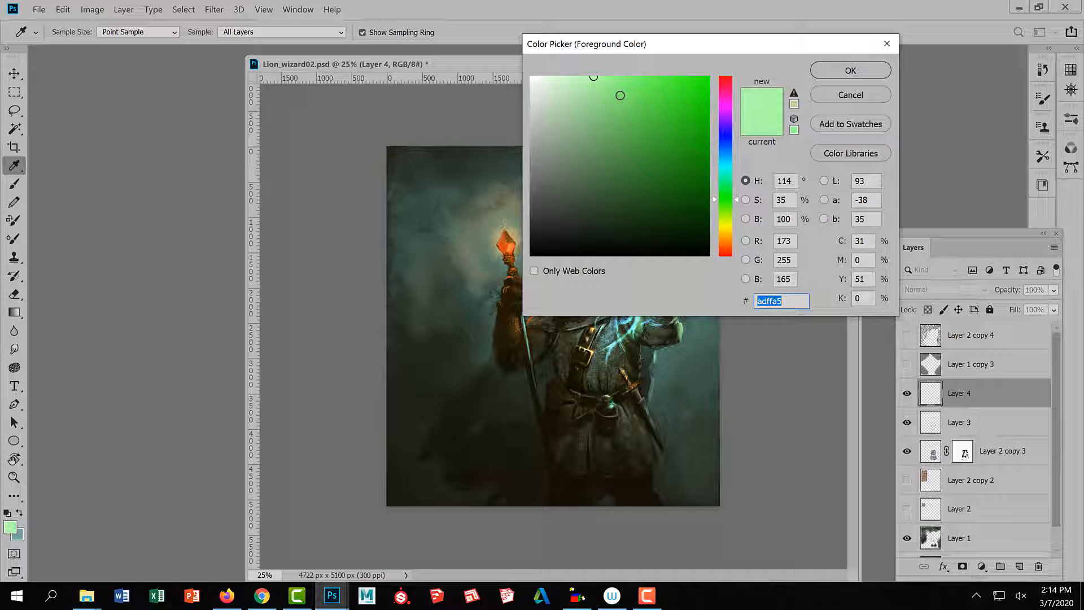
pyautogui.click(886, 44)
pyautogui.press('b')
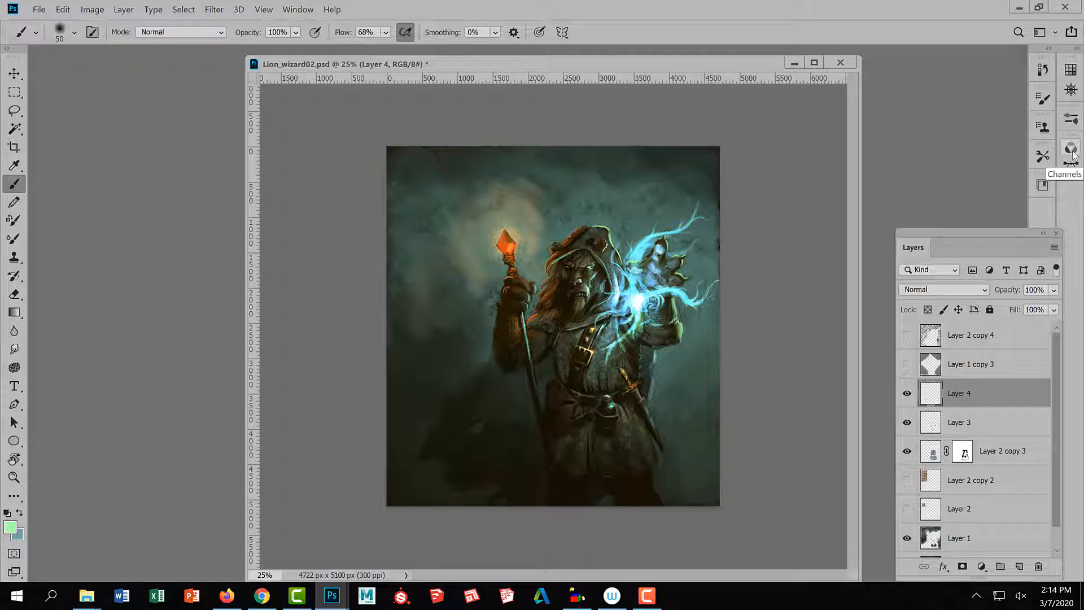
pyautogui.click(1074, 77)
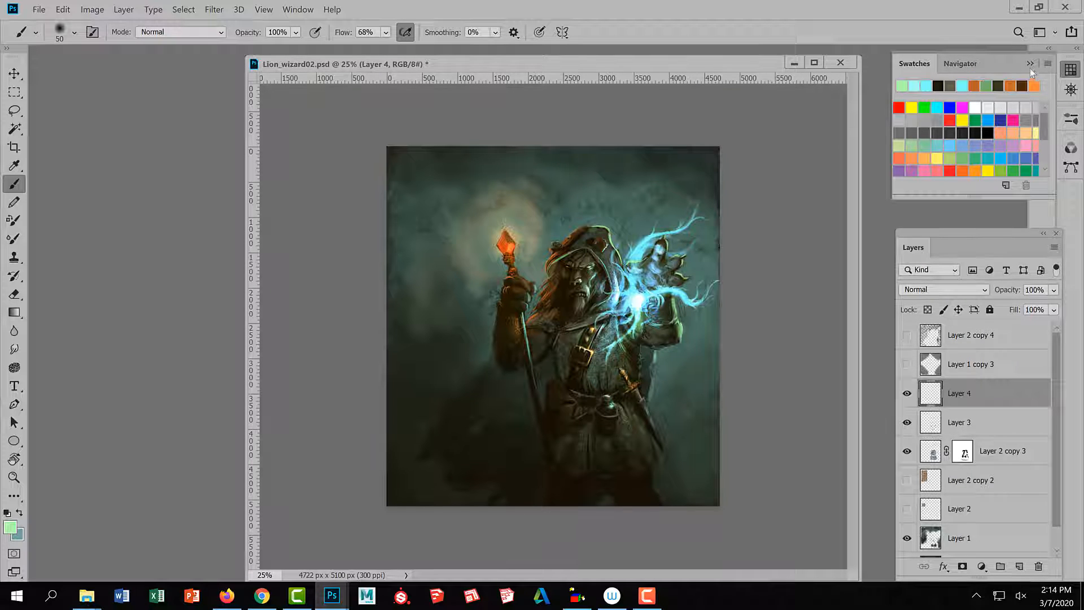
pyautogui.click(1029, 64)
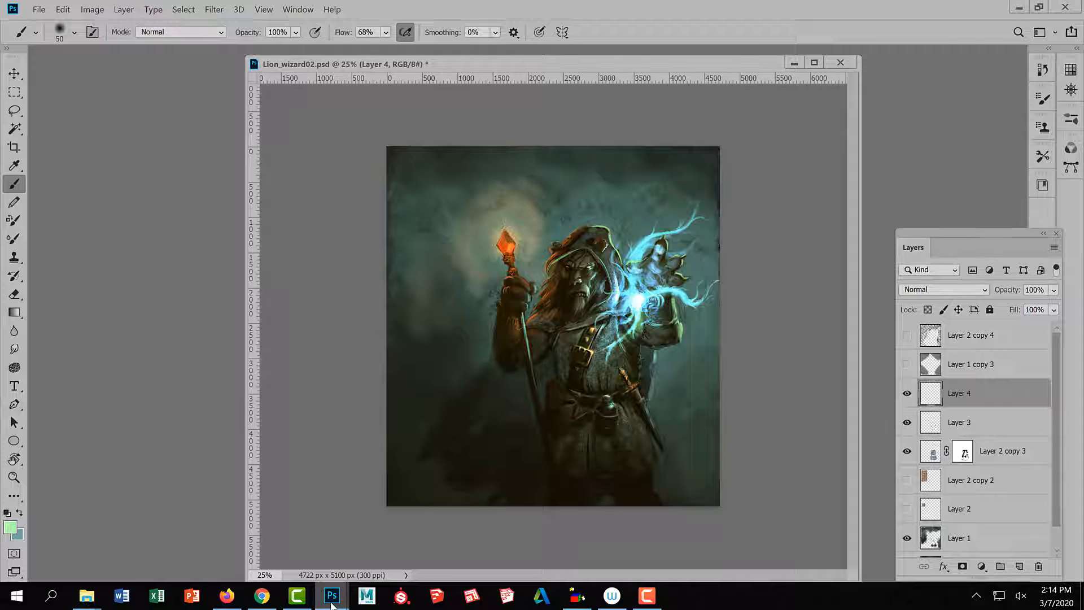
# Switch back to Chrome and search Google Images for "john watkiss tarzan".
pyautogui.click(262, 595)
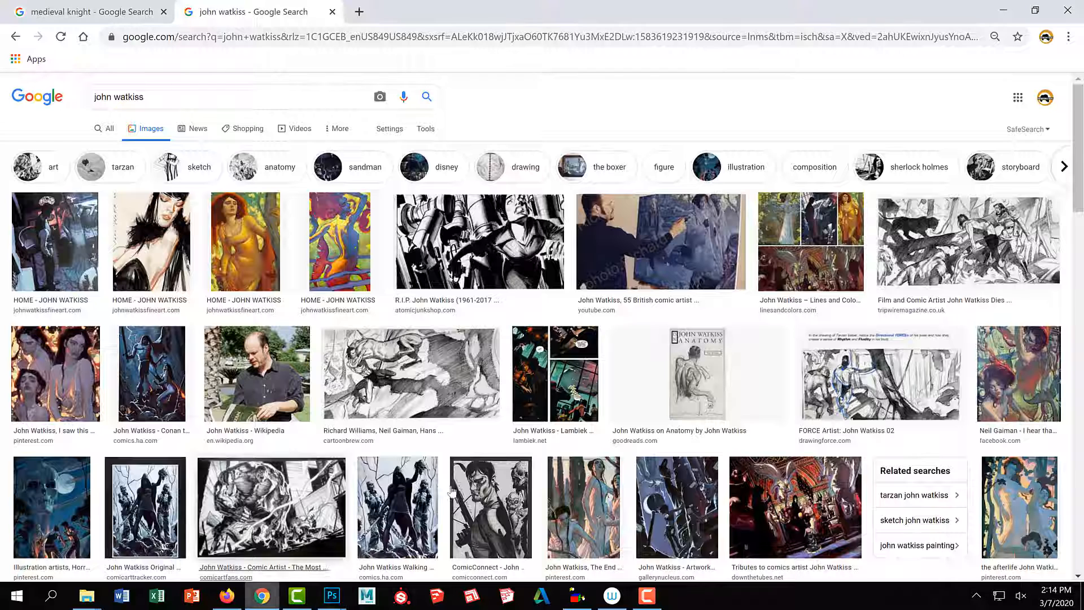
pyautogui.scroll(-5, 657, 339)
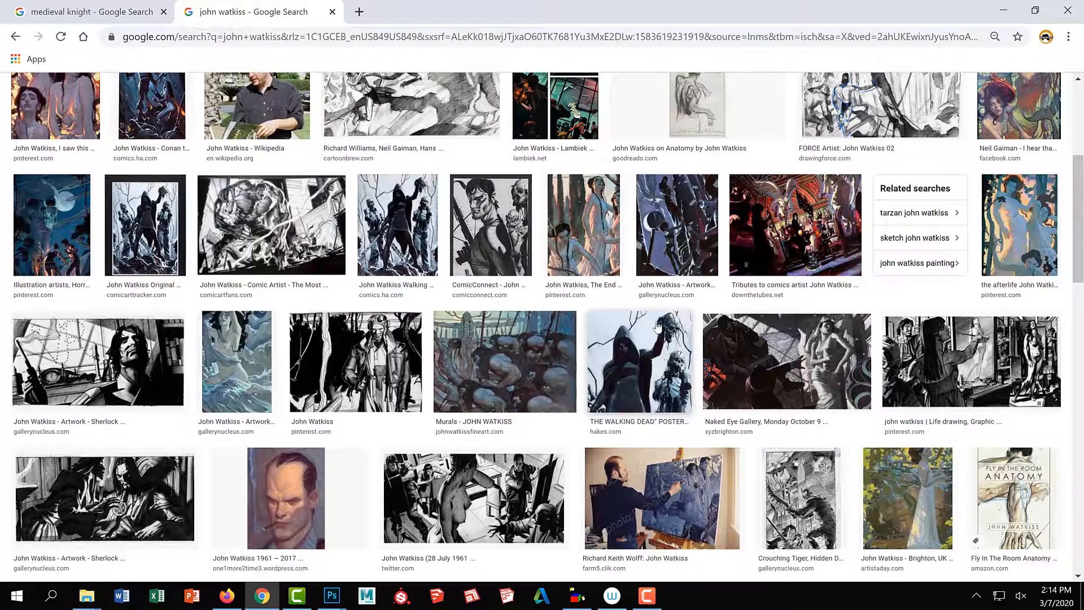
pyautogui.scroll(5, 658, 327)
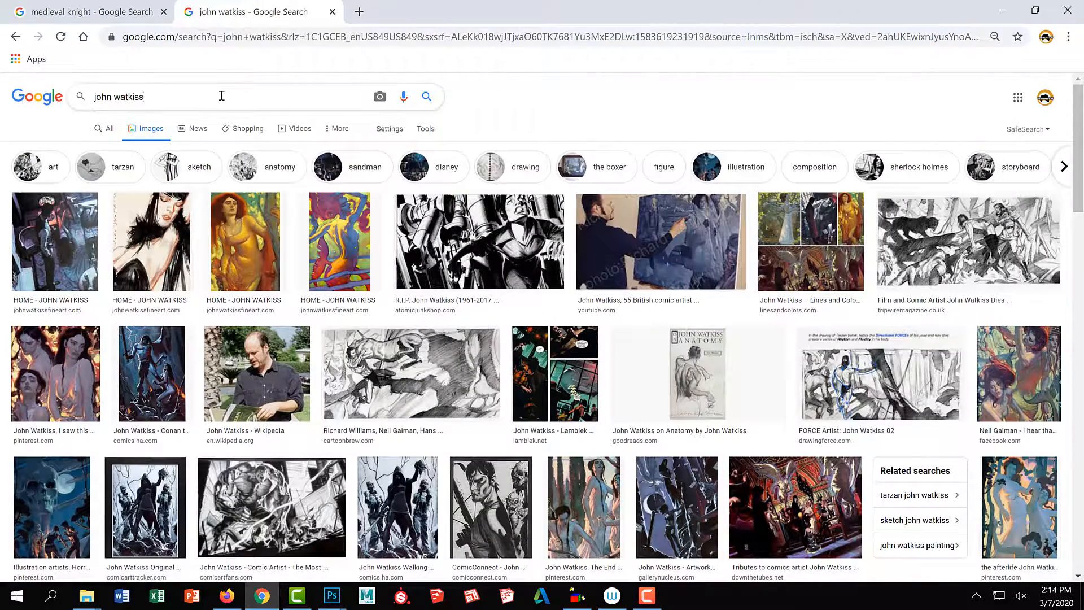
pyautogui.write('tarzan')
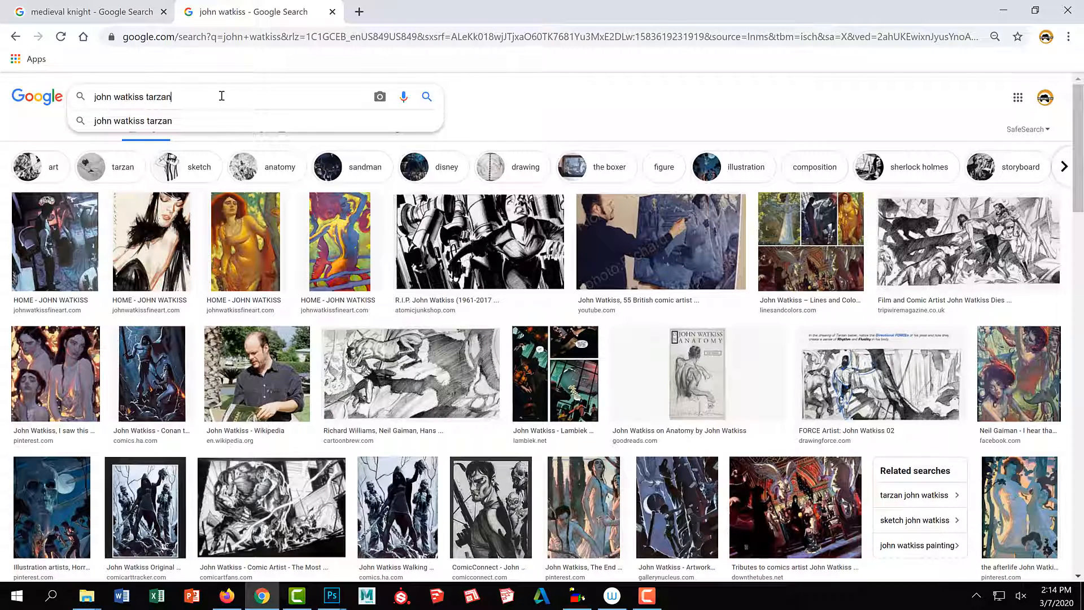
pyautogui.press('Return')
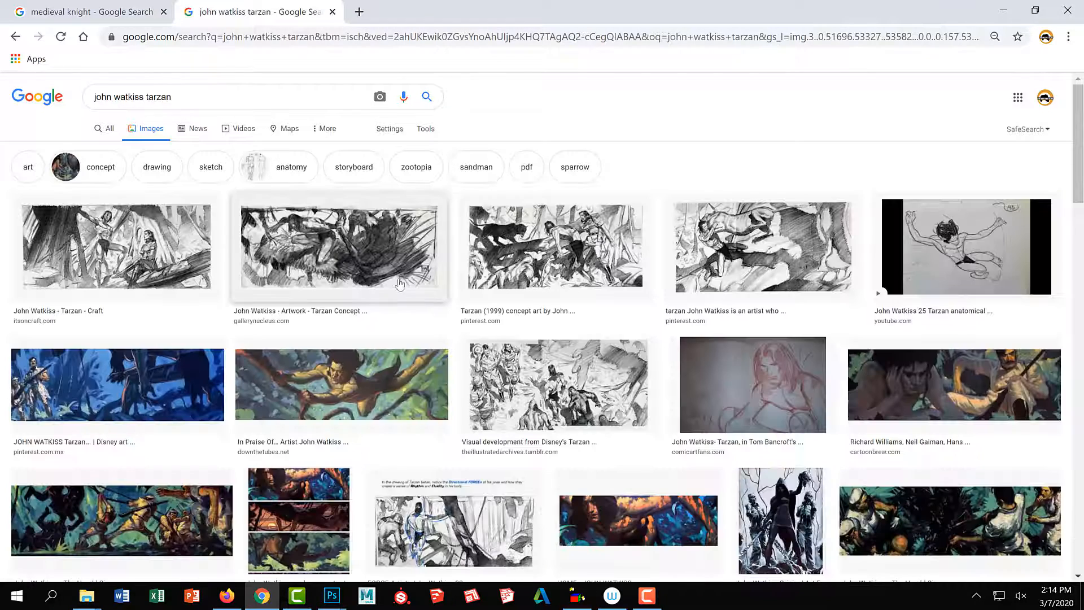
# Preview the blue jungle Tarzan painting, view its Pinterest page, and return to the image results.
pyautogui.click(129, 384)
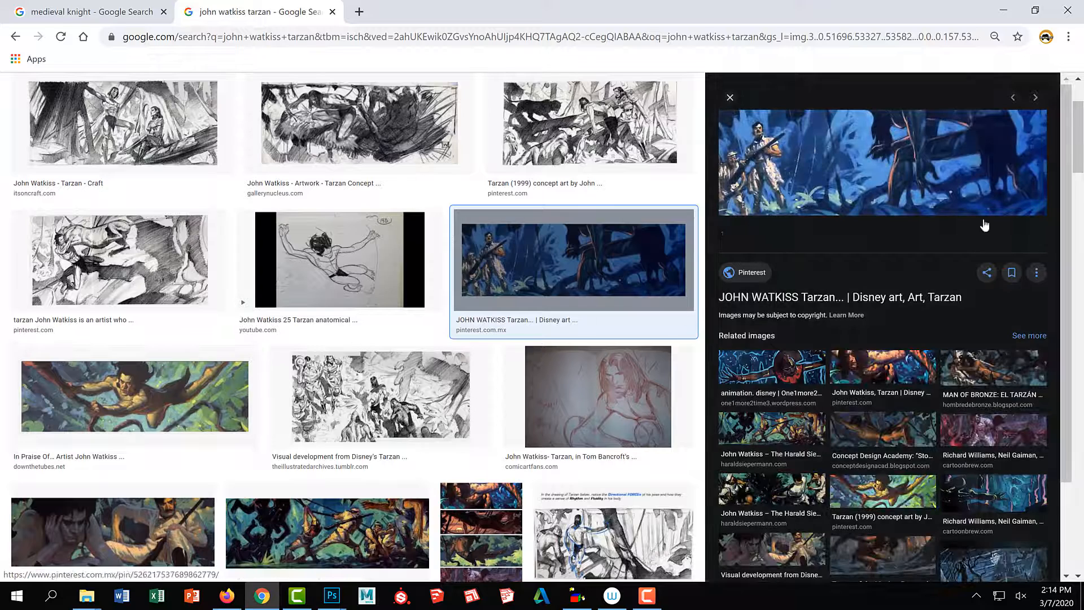
pyautogui.click(857, 195)
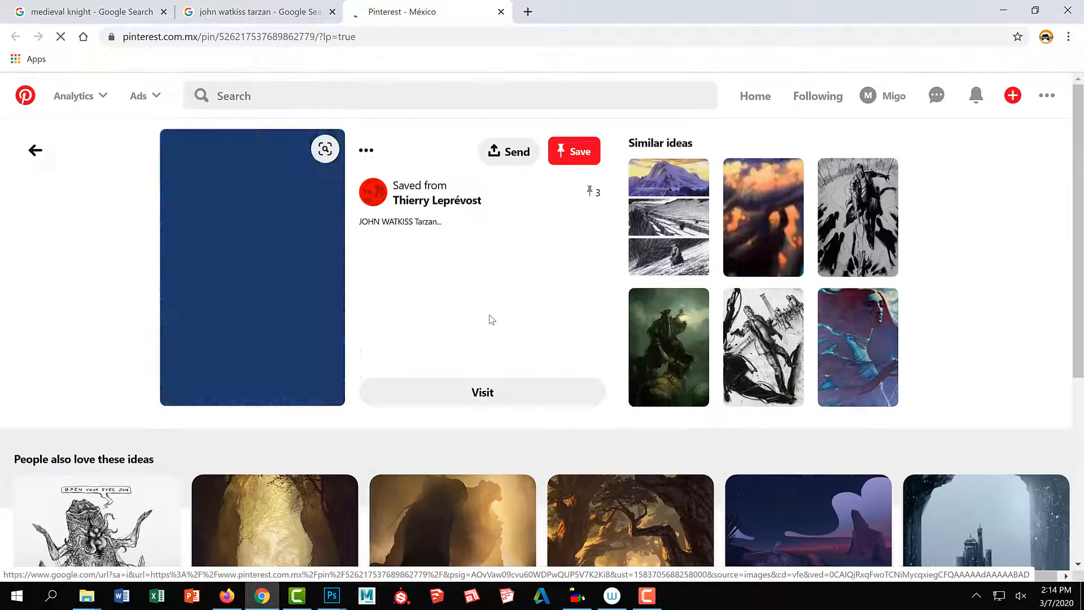
pyautogui.scroll(-2, 318, 316)
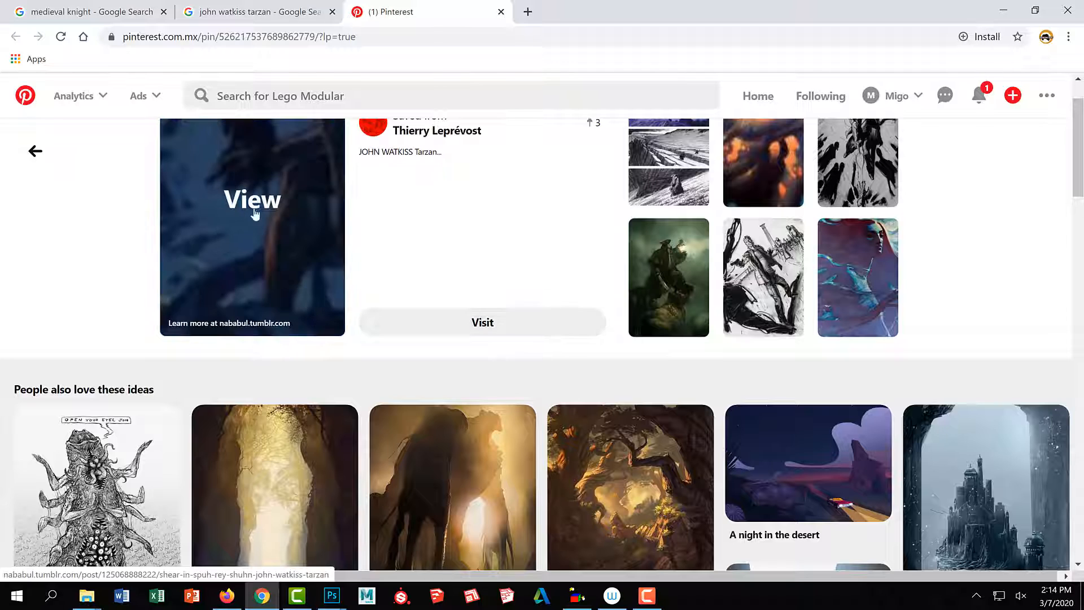
pyautogui.click(500, 11)
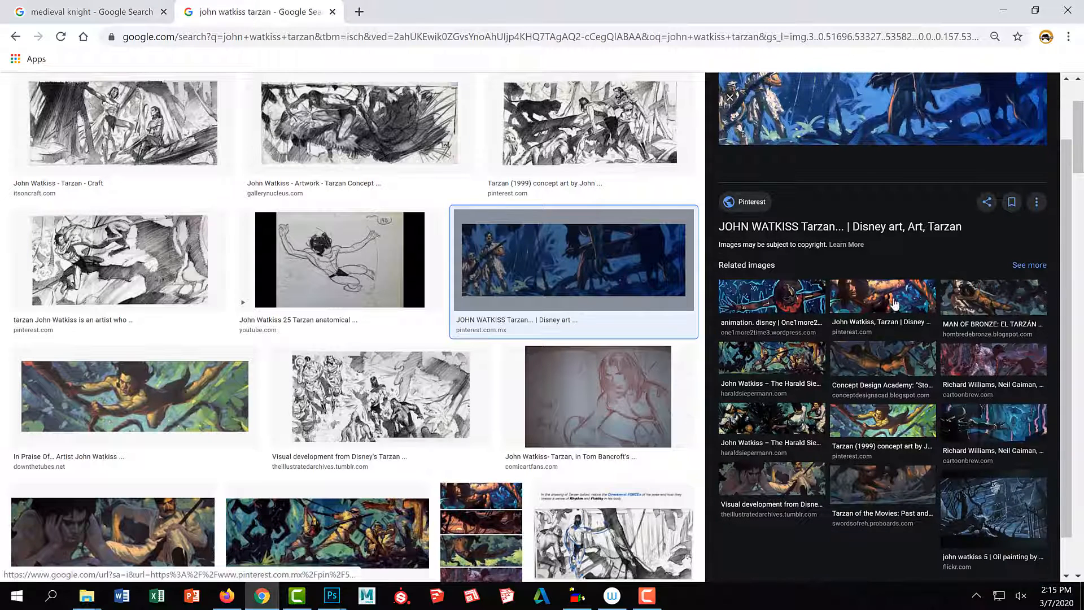
# Examine the lighting in the related Disney Tarzan, One1more2time3 and Harald Siepermann Archive paintings.
pyautogui.click(894, 303)
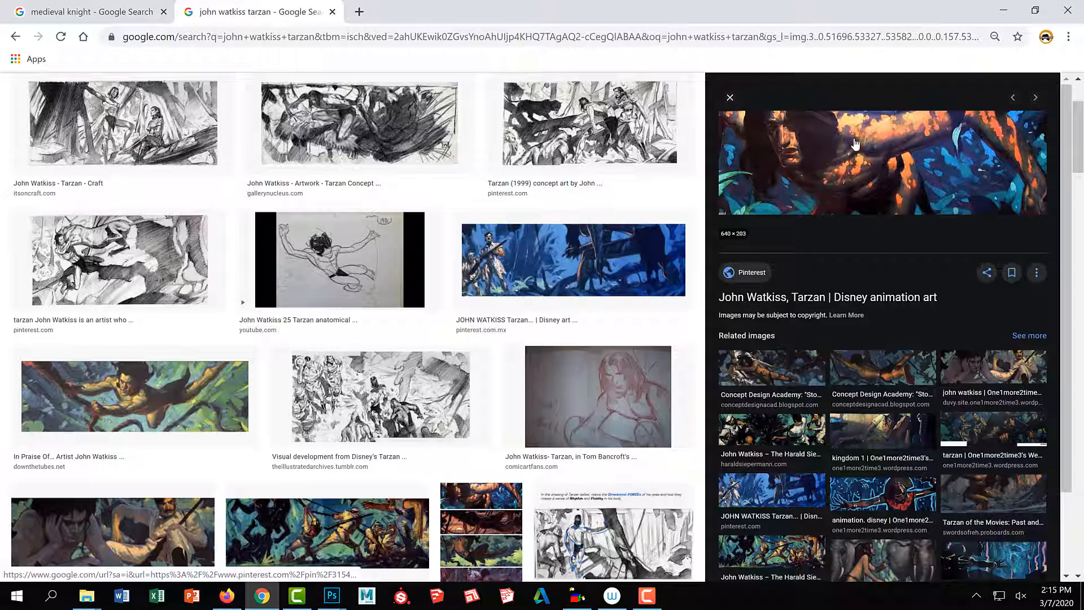
pyautogui.click(1004, 375)
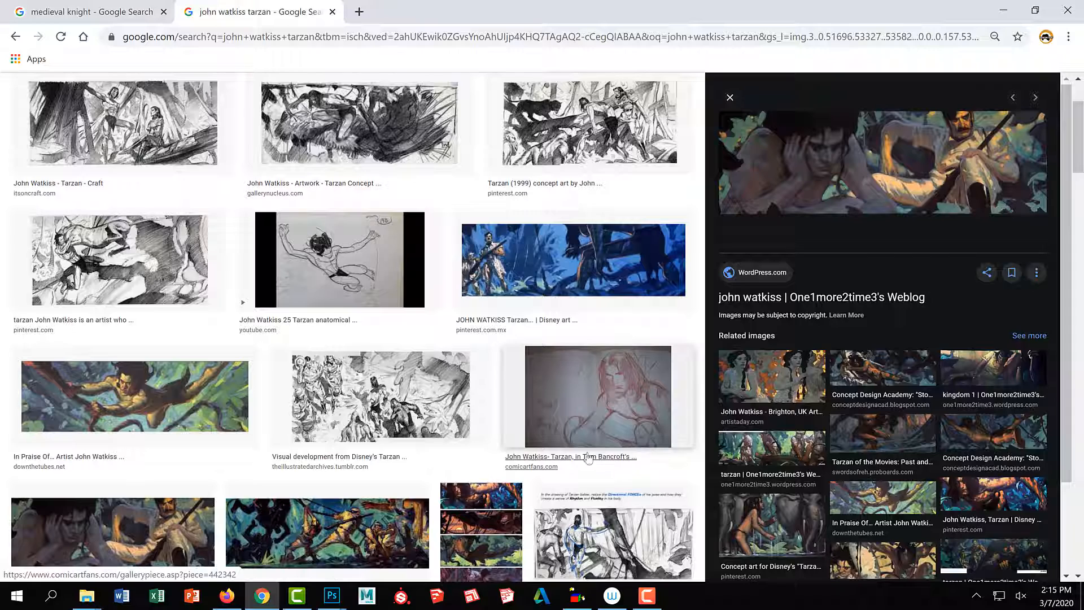
pyautogui.scroll(-1, 327, 485)
pyautogui.click(374, 450)
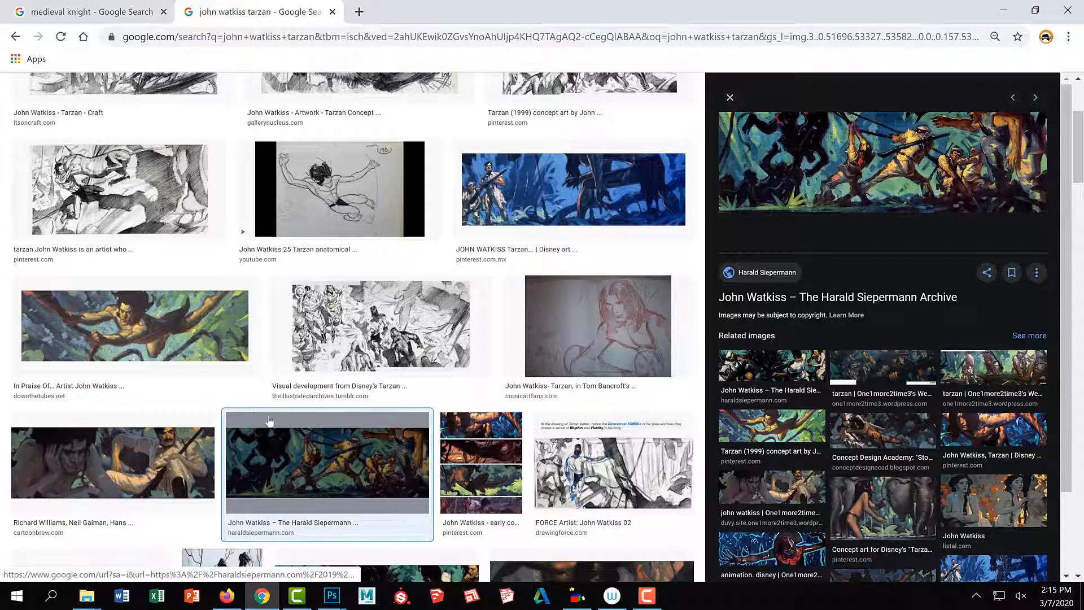
# Study light and shadow in the Concept Design Academy painting and two related "kingdom 1" paintings.
pyautogui.scroll(-4, 619, 378)
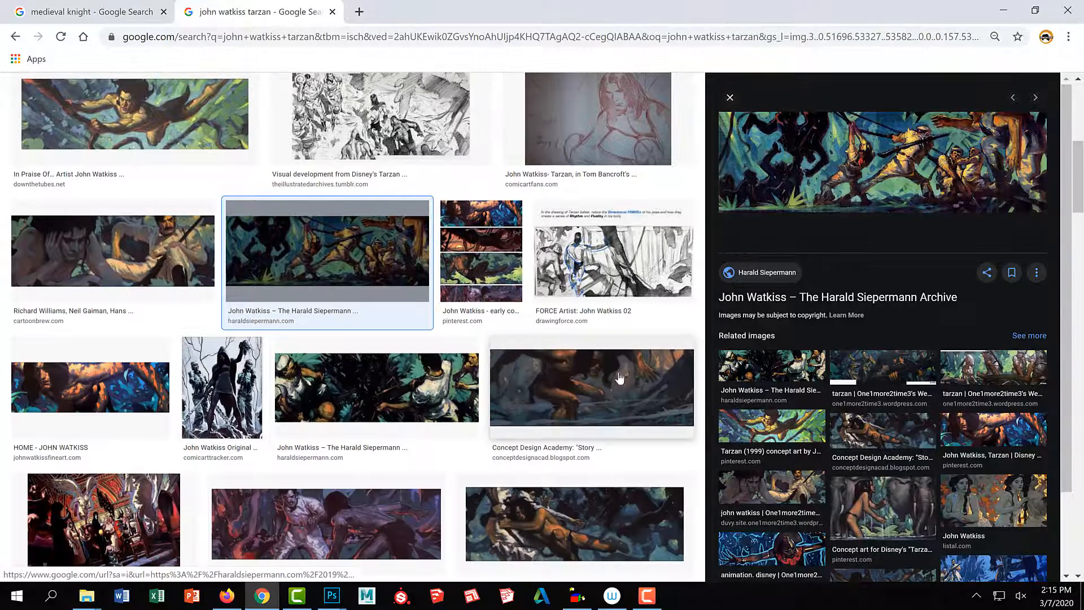
pyautogui.click(603, 390)
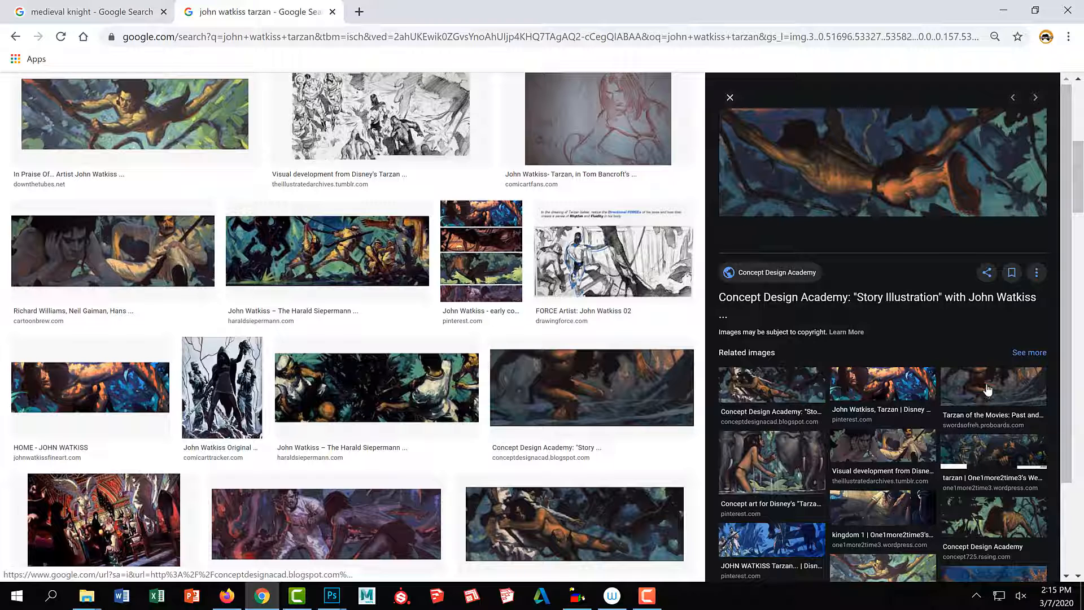
pyautogui.click(889, 516)
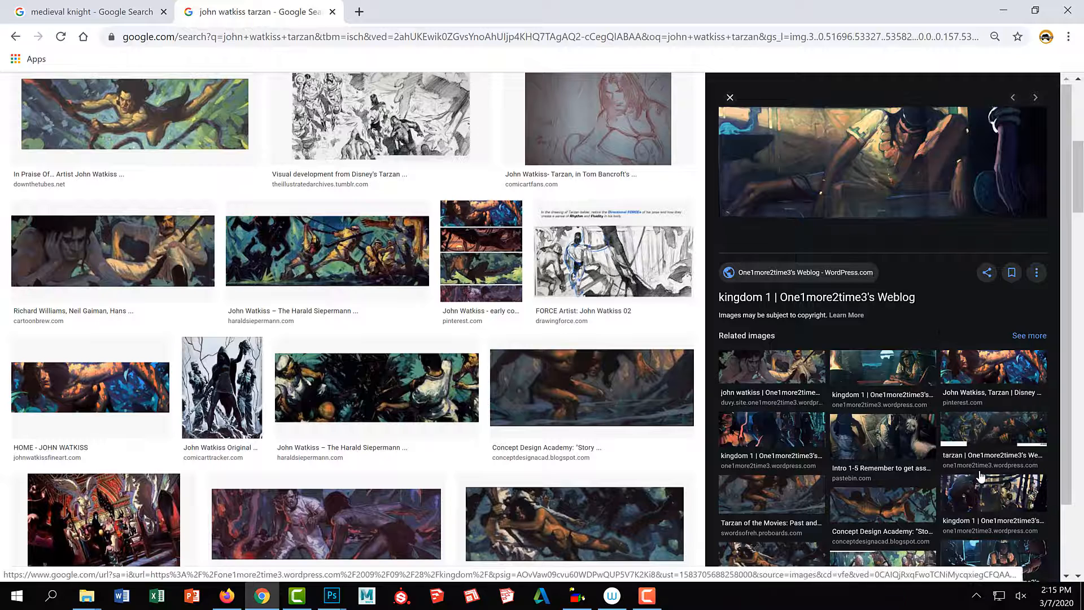
pyautogui.click(991, 513)
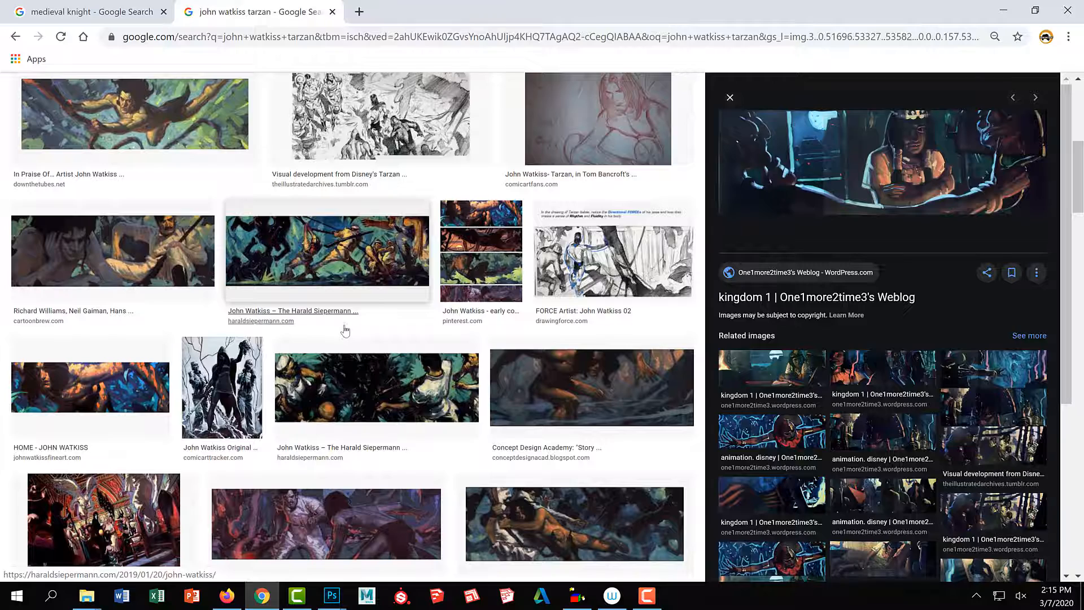
# Preview the Lines and Colors collage and the johnwatkissfineart.com painting of a dark standing figure.
pyautogui.scroll(-5, 345, 331)
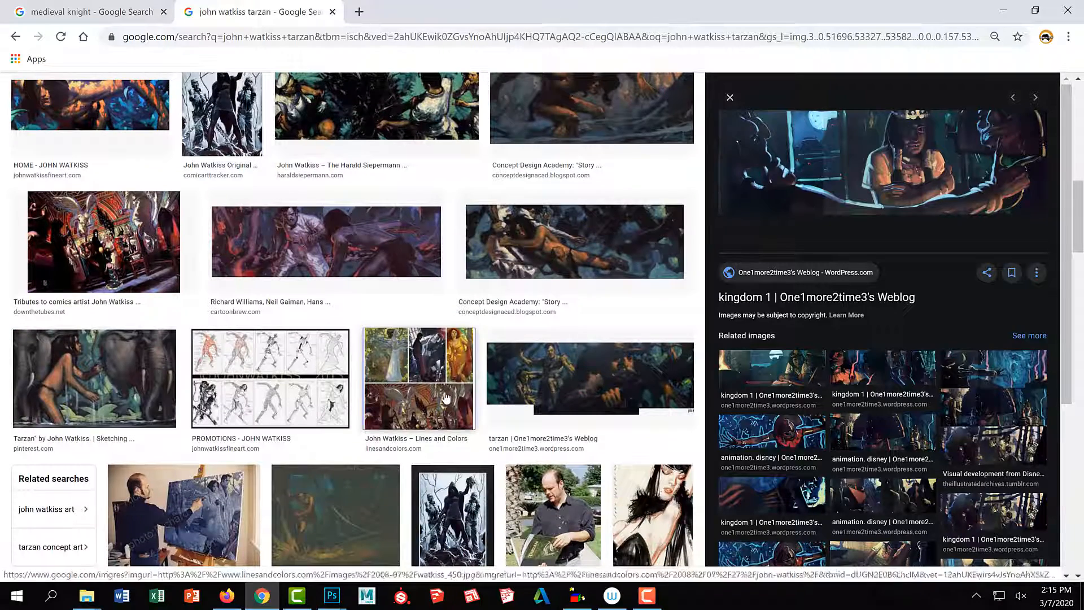
pyautogui.click(446, 397)
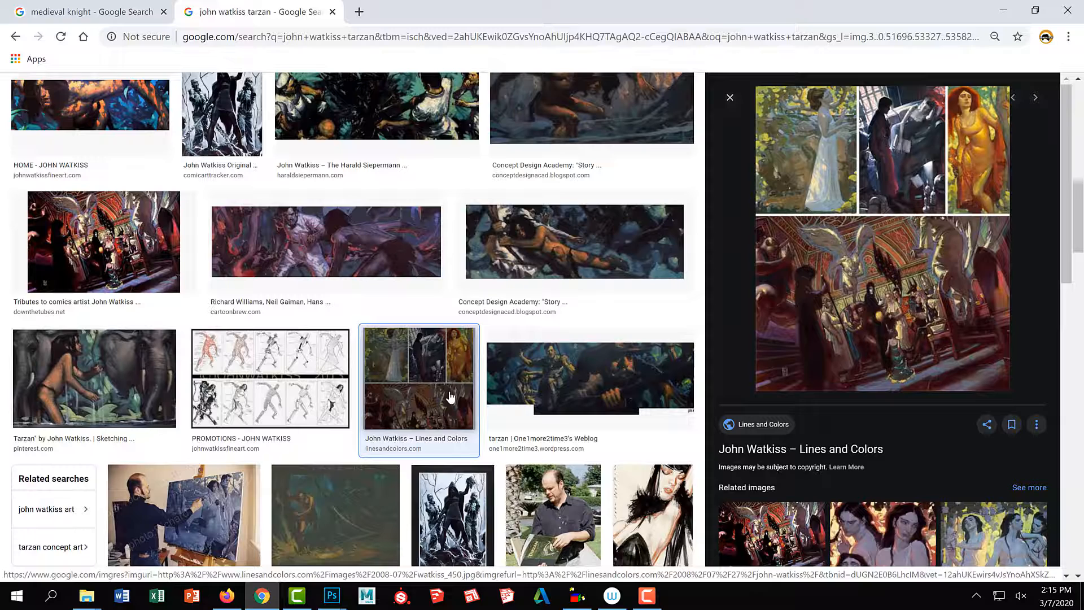
pyautogui.scroll(-5, 450, 397)
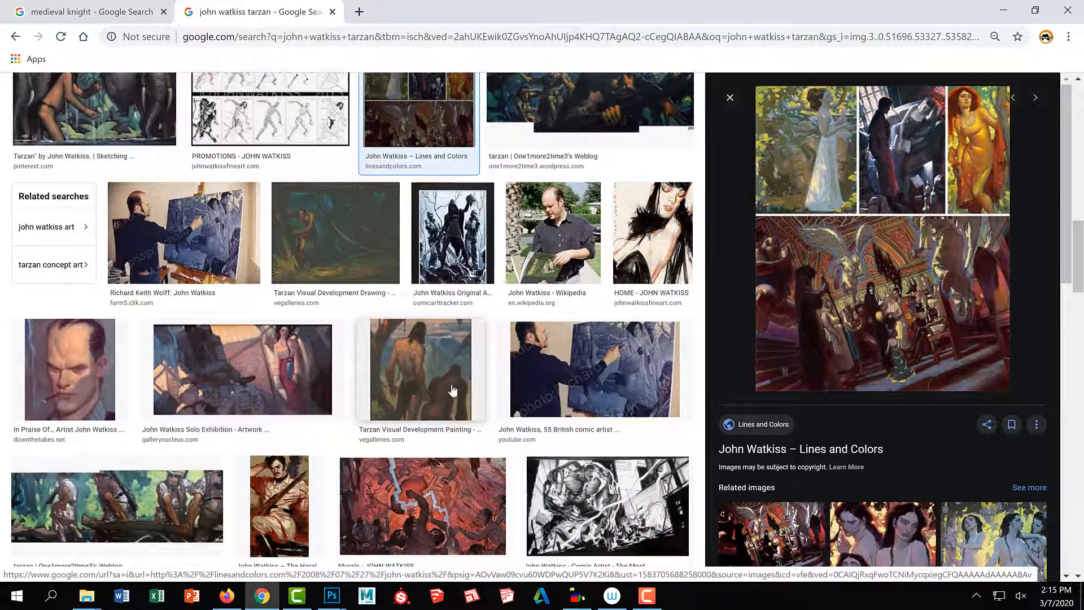
pyautogui.scroll(-8, 452, 389)
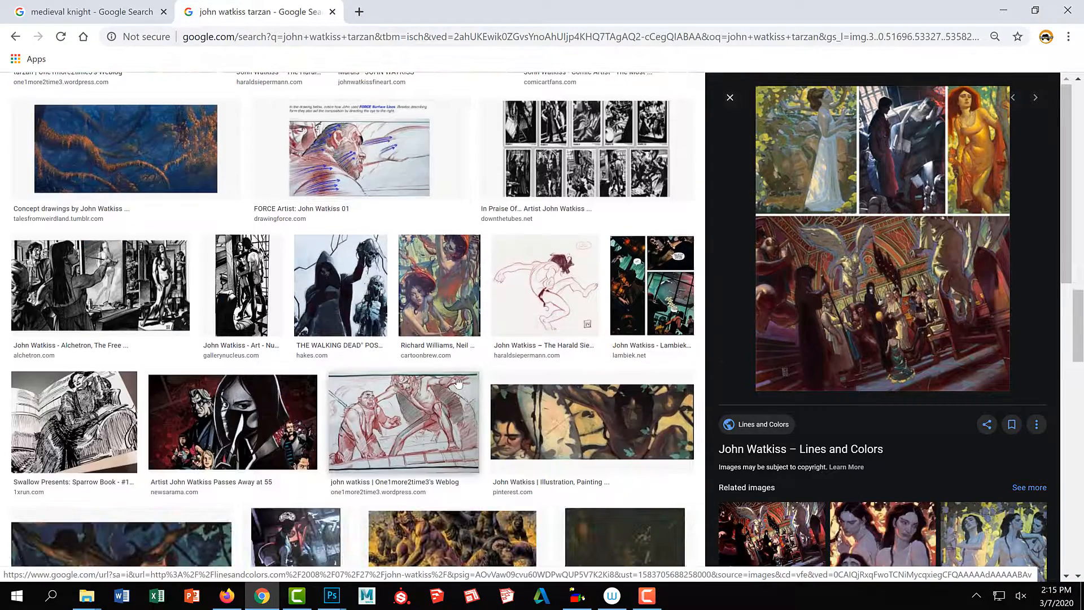
pyautogui.scroll(-1, 458, 383)
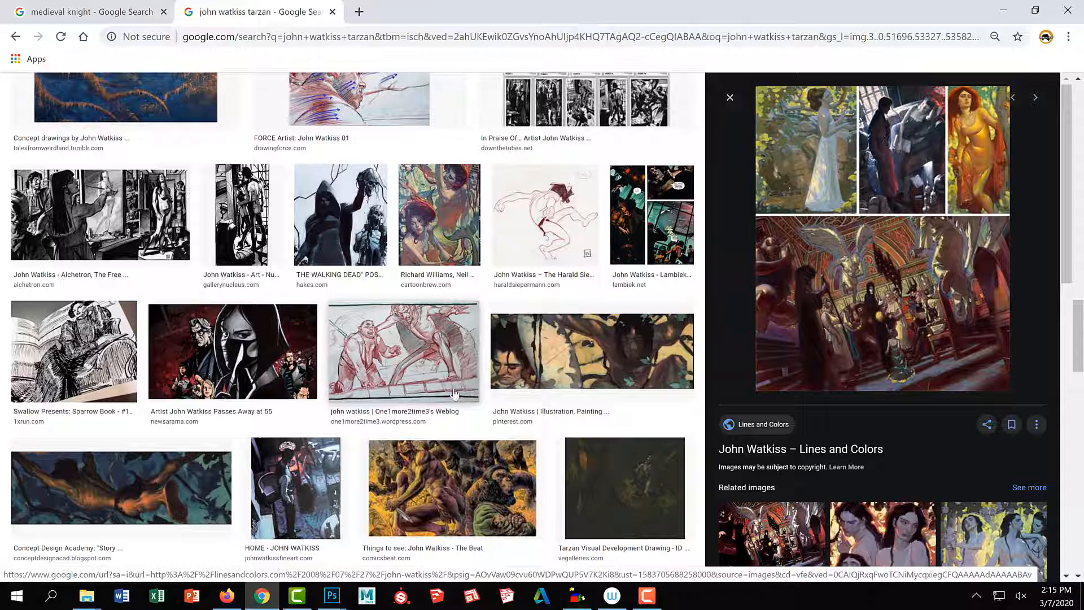
pyautogui.click(332, 468)
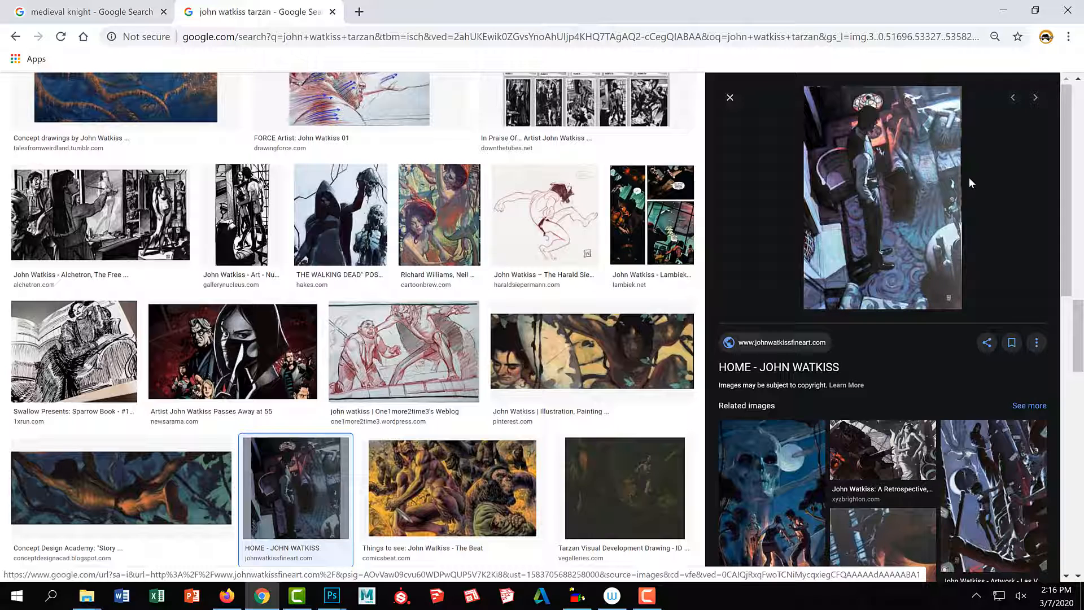
# Examine the Gramho.com painting of the man in white cloth and the "Celebration of the Feminine" painting.
pyautogui.scroll(-4, 853, 446)
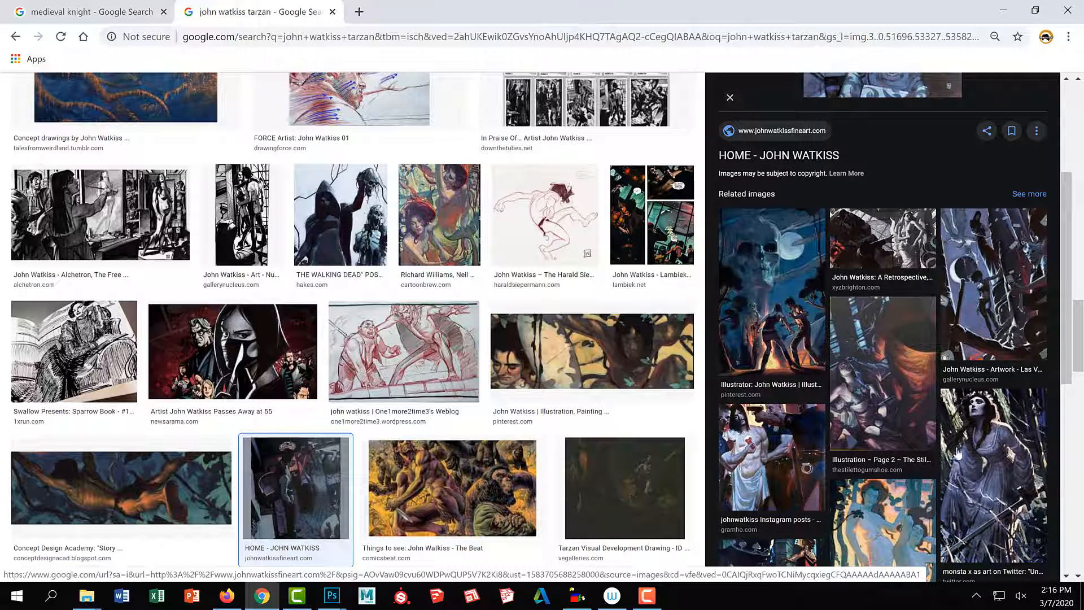
pyautogui.click(788, 452)
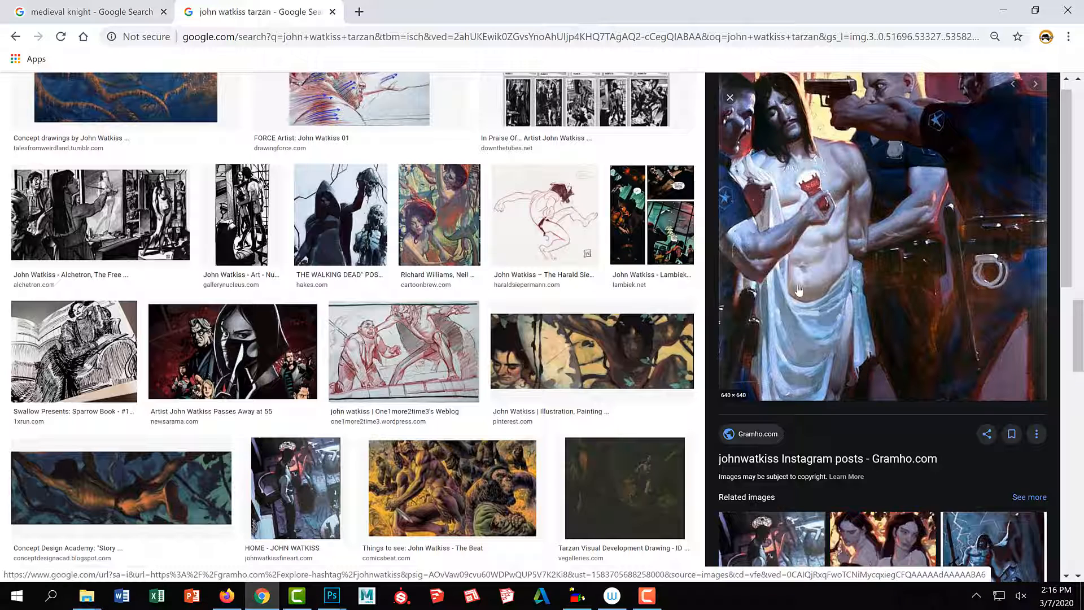
pyautogui.scroll(-5, 760, 401)
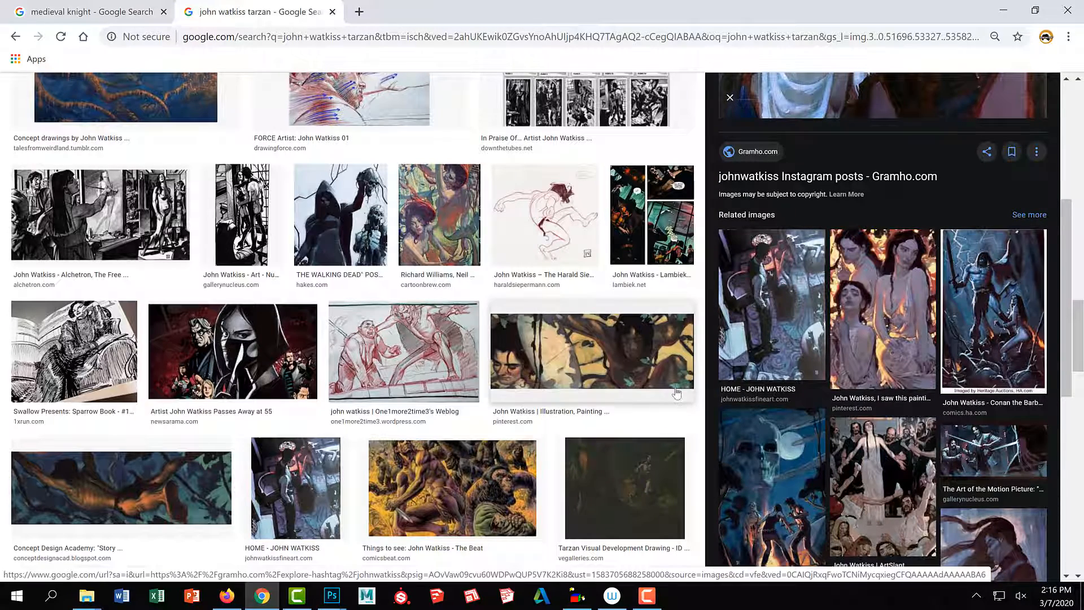
pyautogui.scroll(-2, 447, 443)
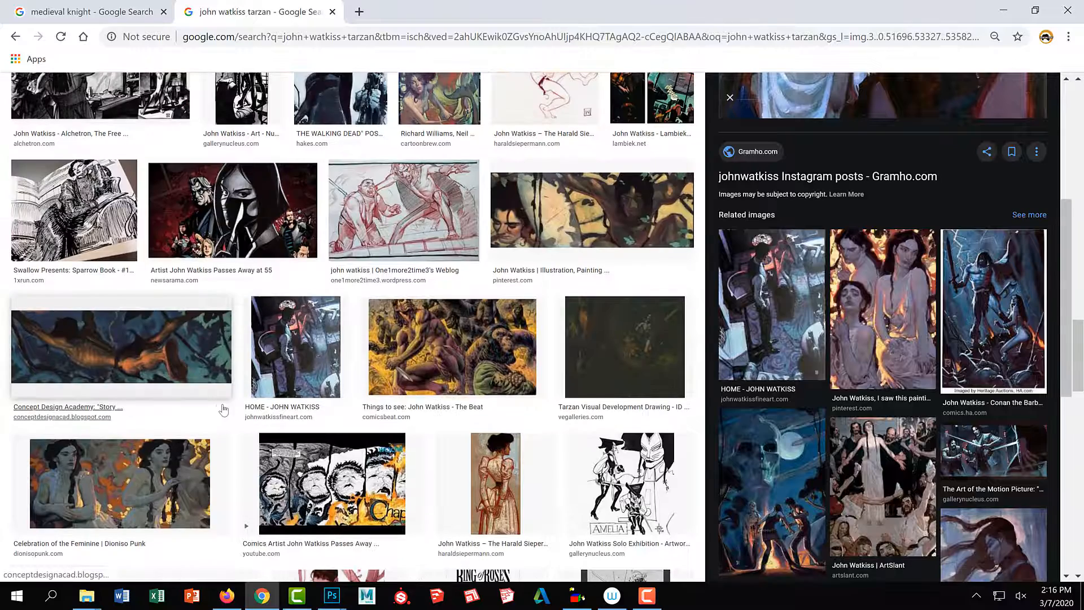
pyautogui.click(118, 482)
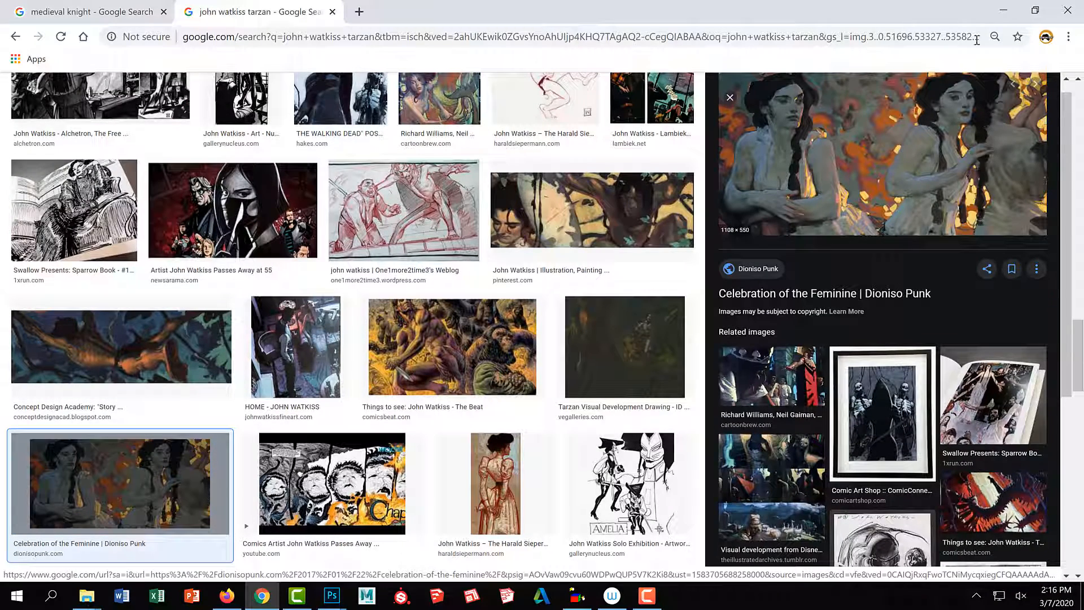
pyautogui.scroll(-8, 336, 251)
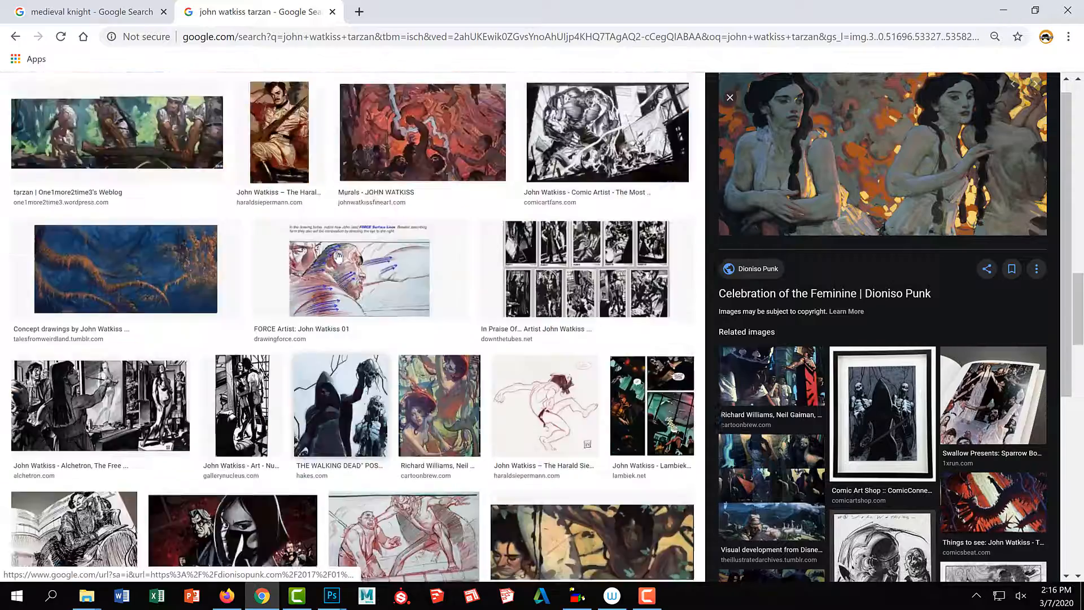
# Examine the shading in the Craft Tarzan sketch and the Gallery Nucleus Tarzan concept drawing by John Watkiss.
pyautogui.scroll(10, 335, 251)
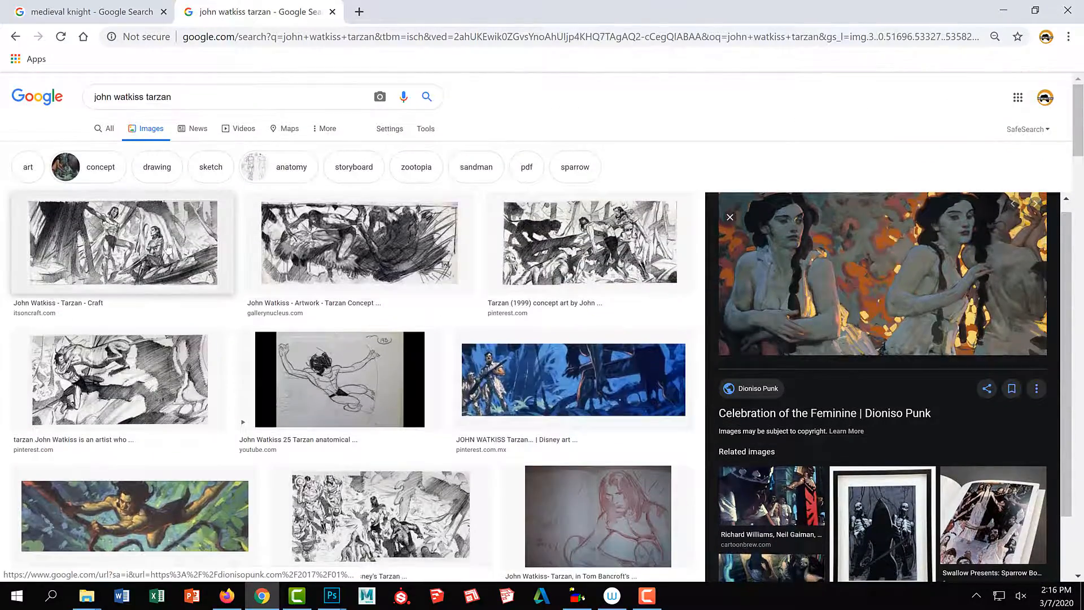
pyautogui.click(168, 247)
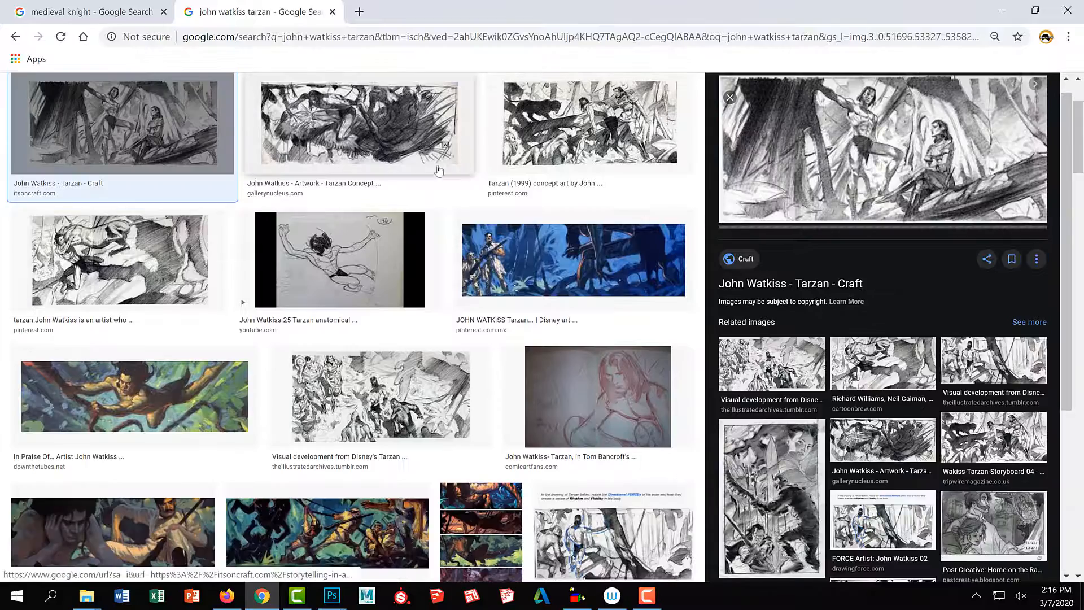
pyautogui.click(411, 141)
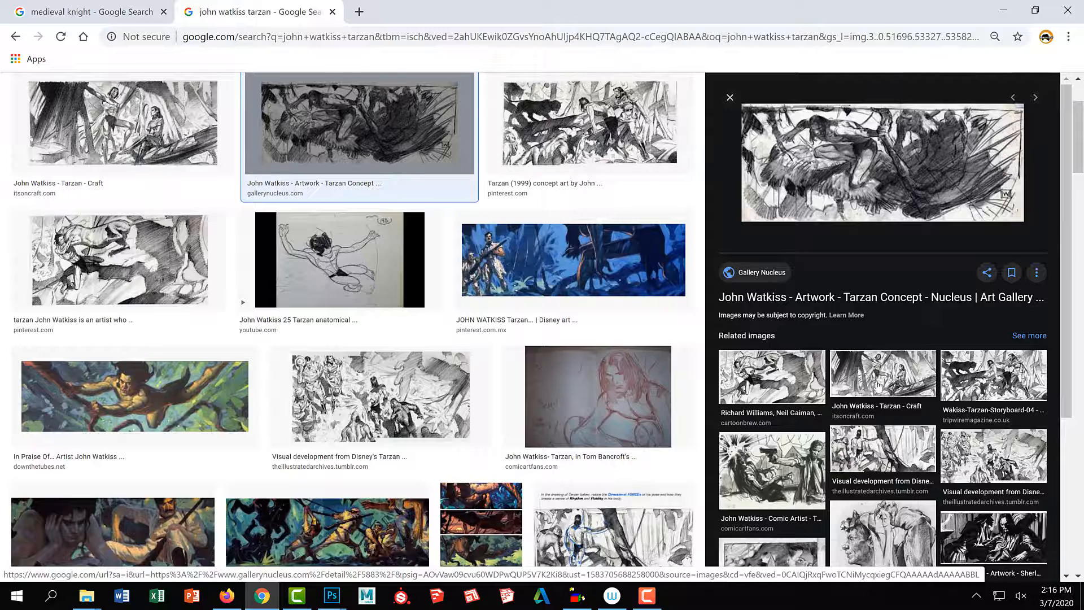
# Study the black-and-white lighting in the related Comic Art Fans drawing and the ComicConnect Walking Dead production art.
pyautogui.scroll(-3, 798, 268)
pyautogui.click(797, 269)
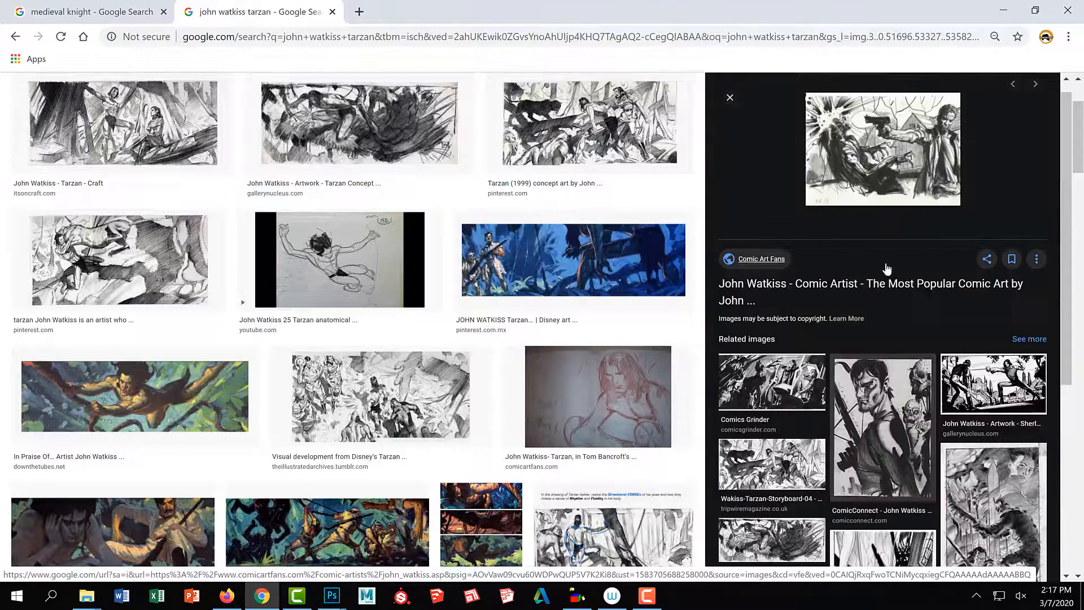
pyautogui.click(905, 435)
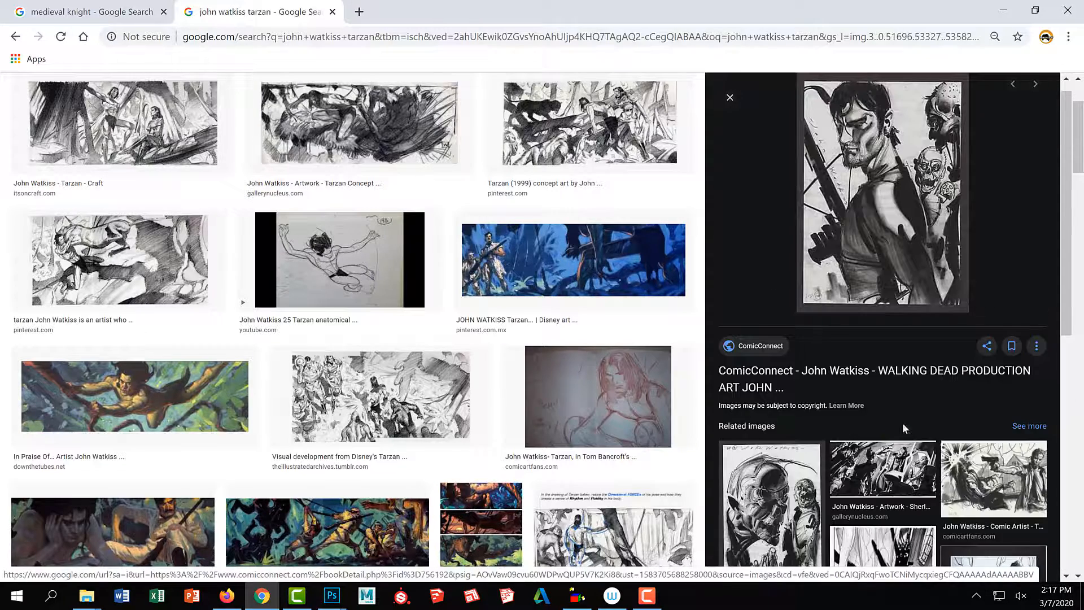
pyautogui.scroll(-3, 897, 435)
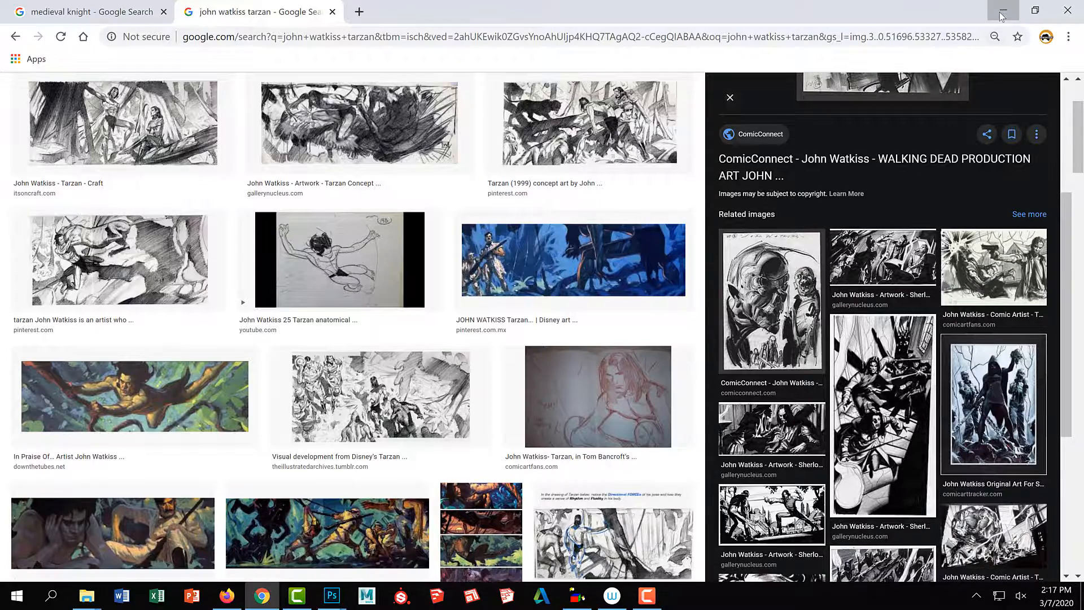
# Switch to Photoshop and brush soft pale green rim light on the raised forearm and sleeve cuff on Layer 4, using up to 300 px.
pyautogui.hotkey('alt', 'Tab')
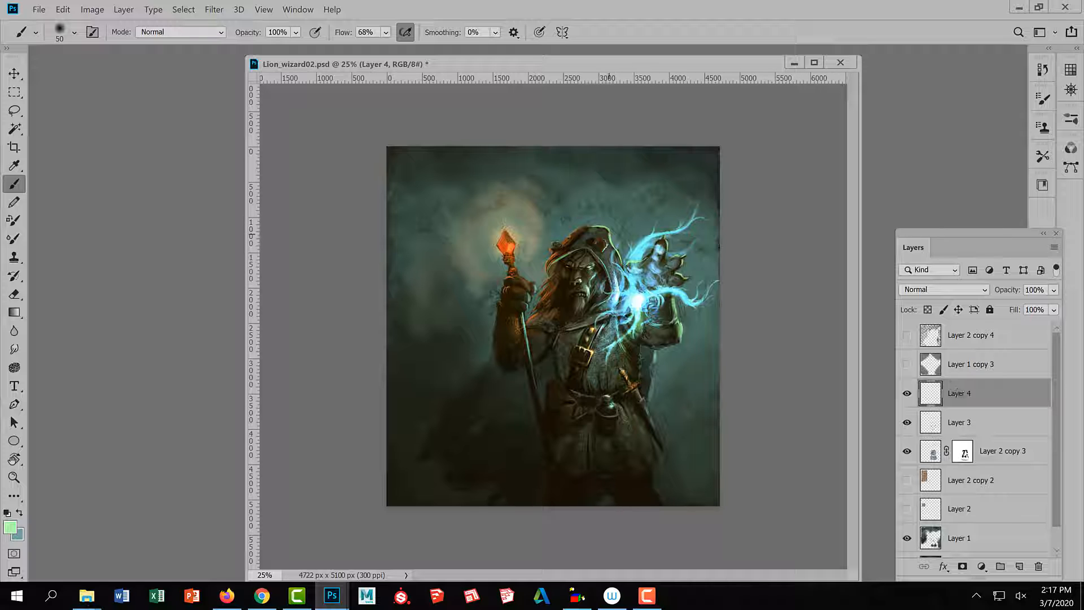
pyautogui.press(']')
pyautogui.press(']')
pyautogui.press(']')
pyautogui.press('[')
pyautogui.press('[')
pyautogui.press('[')
pyautogui.press(']')
pyautogui.press(']')
pyautogui.press(']')
pyautogui.press(']')
pyautogui.press(']')
pyautogui.hotkey('ctrl', 'space')
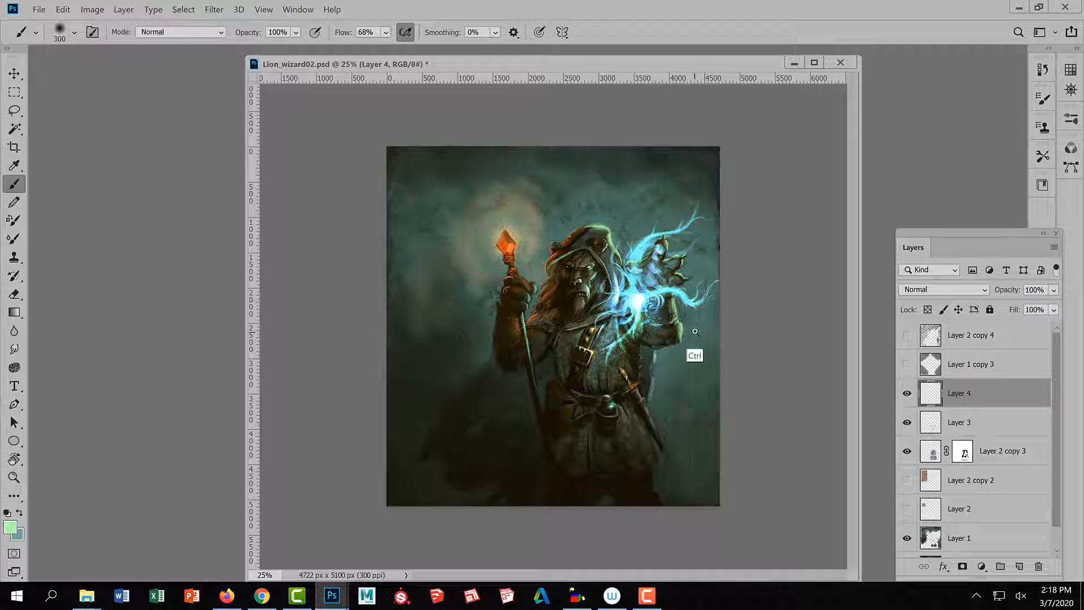
pyautogui.moveTo(695, 331); pyautogui.dragTo(772, 362)
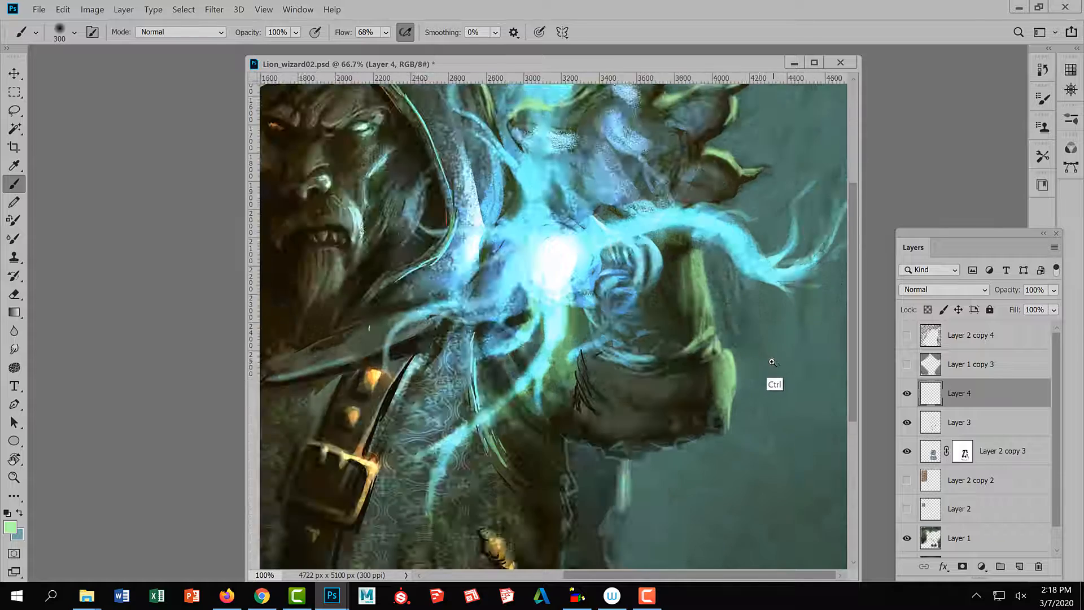
pyautogui.keyDown('ctrl'); pyautogui.click(772, 362); pyautogui.keyUp('ctrl')
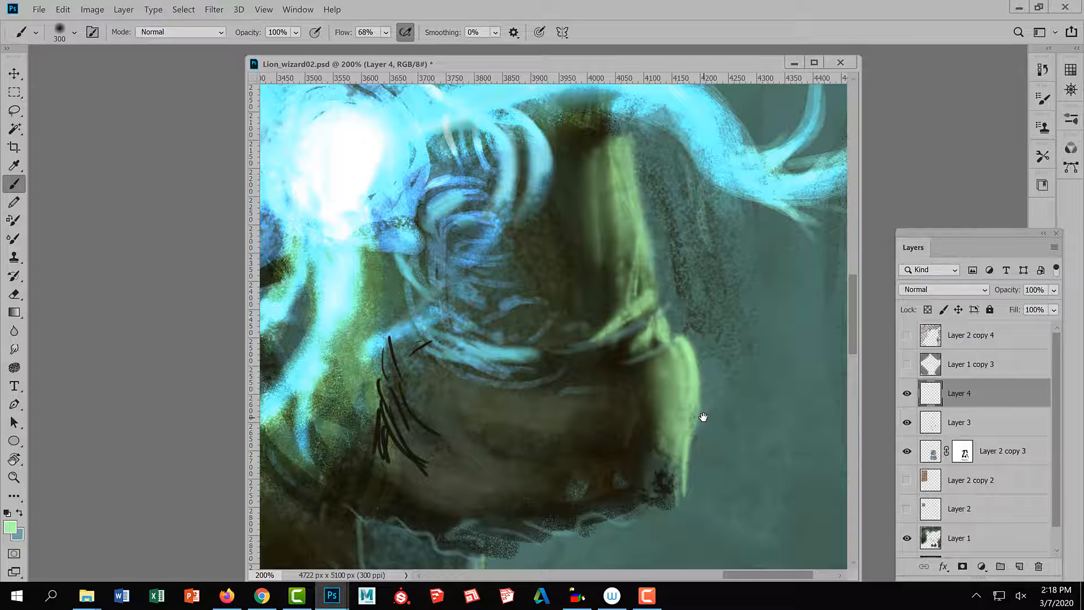
pyautogui.hotkey('ctrl', '0')
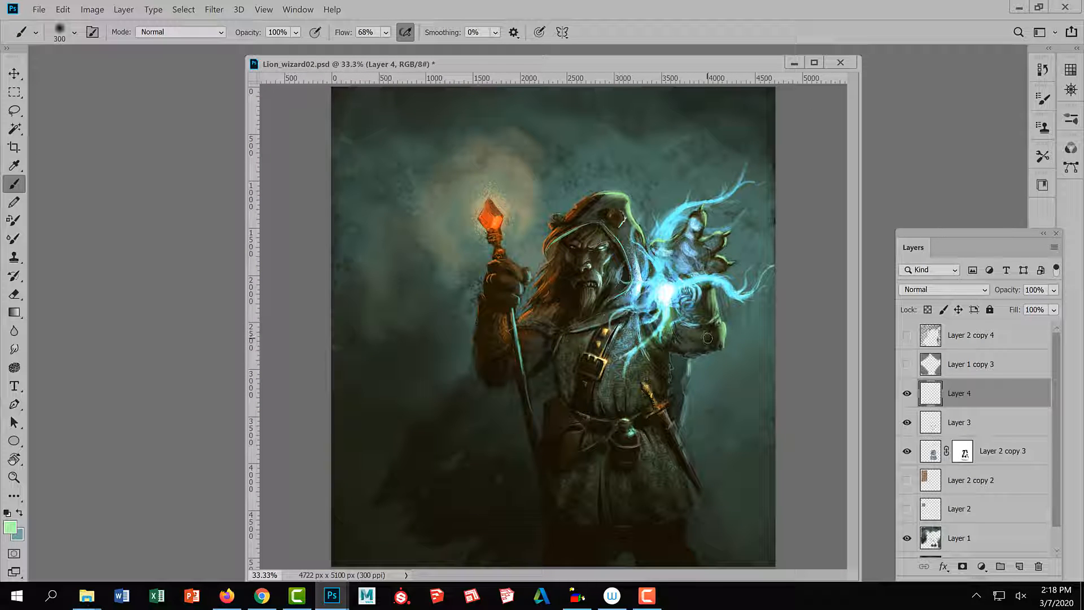
# Paint soft pale green rim light down the cloak edge below the raised sleeve on Layer 4.
pyautogui.press('[')
pyautogui.press('[')
pyautogui.press('[')
pyautogui.press('[')
pyautogui.press('[')
pyautogui.press('[')
pyautogui.press('[')
pyautogui.press('[')
pyautogui.press('[')
pyautogui.press('[')
pyautogui.press('[')
pyautogui.press(']')
pyautogui.press(']')
pyautogui.press(']')
pyautogui.press(']')
pyautogui.press(']')
pyautogui.press(']')
pyautogui.press(']')
pyautogui.press(']')
pyautogui.moveTo(688, 394); pyautogui.dragTo(682, 411)
pyautogui.press(']')
pyautogui.press(']')
pyautogui.press(']')
pyautogui.moveTo(684, 411); pyautogui.dragTo(686, 373)
# Paint thin pale green rim light along the tunic's side above the dagger with a 45 px brush.
pyautogui.press('[')
pyautogui.press('[')
pyautogui.press('[')
pyautogui.press('[')
pyautogui.press('[')
pyautogui.press('[')
pyautogui.press('[')
pyautogui.press('[')
pyautogui.press('[')
pyautogui.press('[')
pyautogui.moveTo(667, 381); pyautogui.dragTo(664, 384)
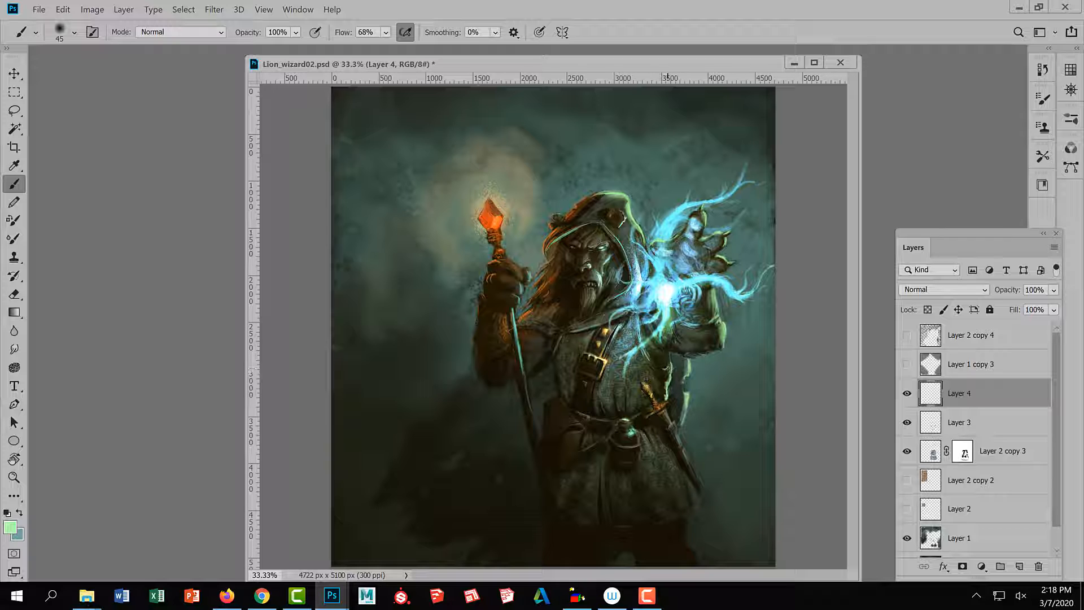
# Refine the pale green rim light on the tunic's side and the cloak beside the dagger, keeping the 45 px soft round brush.
pyautogui.press(']')
pyautogui.press(']')
pyautogui.press(']')
pyautogui.press(']')
pyautogui.press(']')
pyautogui.press(']')
pyautogui.press(']')
pyautogui.press(']')
pyautogui.press(']')
pyautogui.press('[')
pyautogui.press('[')
pyautogui.press('[')
pyautogui.press('[')
pyautogui.press('[')
pyautogui.press('[')
pyautogui.press('[')
pyautogui.press('[')
pyautogui.click(74, 32)
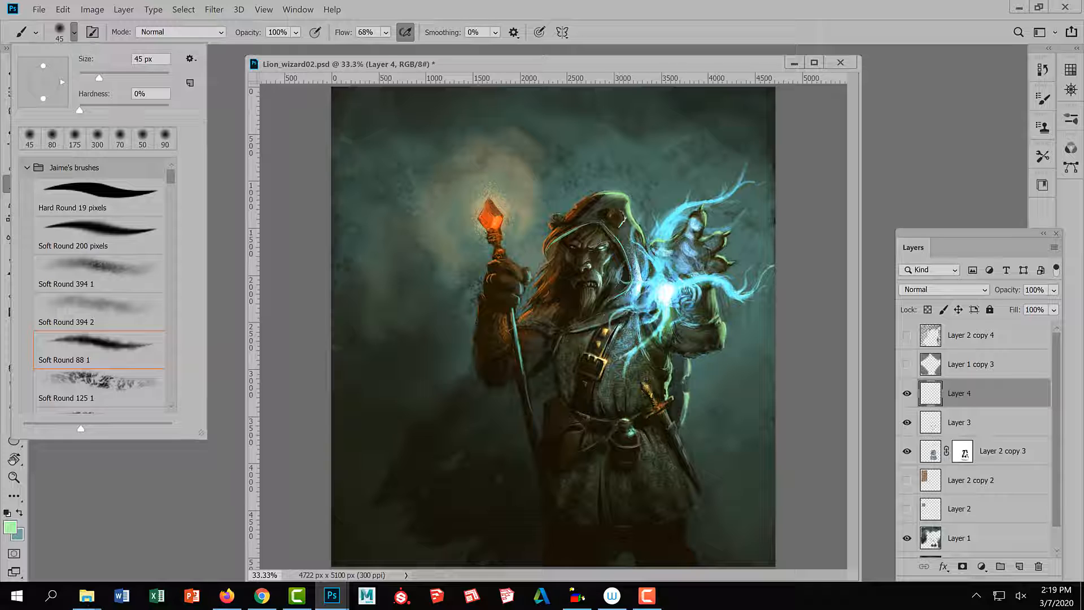
pyautogui.click(811, 331)
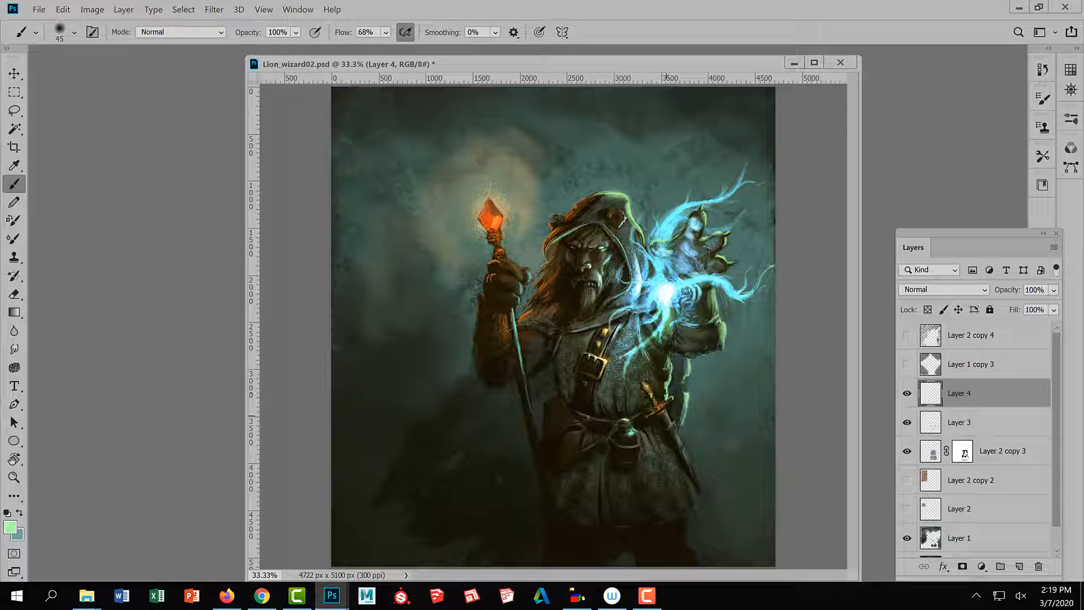
# Add fine pale green highlights to the dagger's guard and upper scabbard with a brush of about 40 px.
pyautogui.press('[')
pyautogui.press('[')
pyautogui.press('[')
pyautogui.press('[')
pyautogui.press(']')
pyautogui.press(']')
pyautogui.press(']')
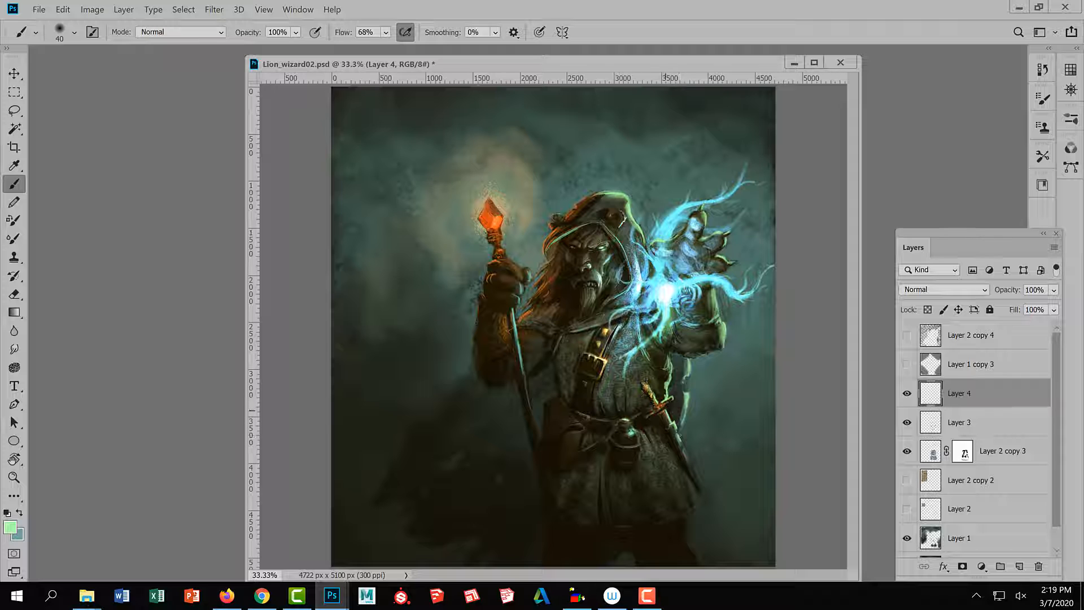
# Extend the pale green rim light down the scabbard's edge to its tip.
pyautogui.press('[')
pyautogui.press('[')
pyautogui.press(']')
pyautogui.press(']')
pyautogui.press(']')
pyautogui.press(']')
pyautogui.press(']')
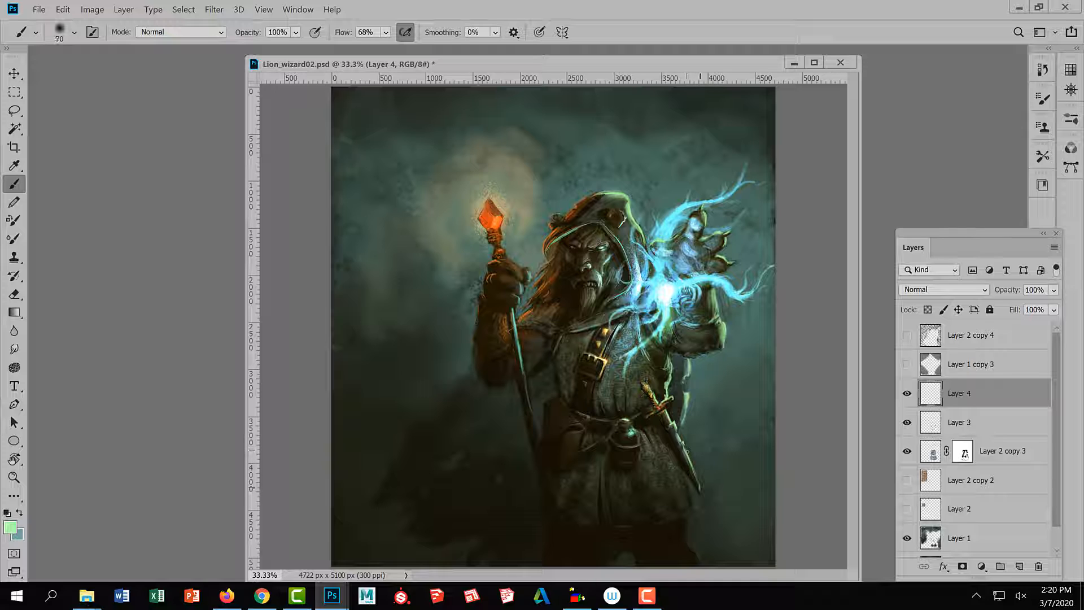
# Paint a pale green edge light on the tunic's lower corner below the scabbard with a 45 px brush.
pyautogui.press('[')
pyautogui.press('[')
pyautogui.press('[')
pyautogui.press(']')
pyautogui.press(']')
pyautogui.press(']')
pyautogui.press(']')
pyautogui.press(']')
pyautogui.press(']')
pyautogui.press('[')
pyautogui.press('[')
pyautogui.press('[')
pyautogui.press('[')
pyautogui.press('[')
pyautogui.press('[')
pyautogui.press('e')
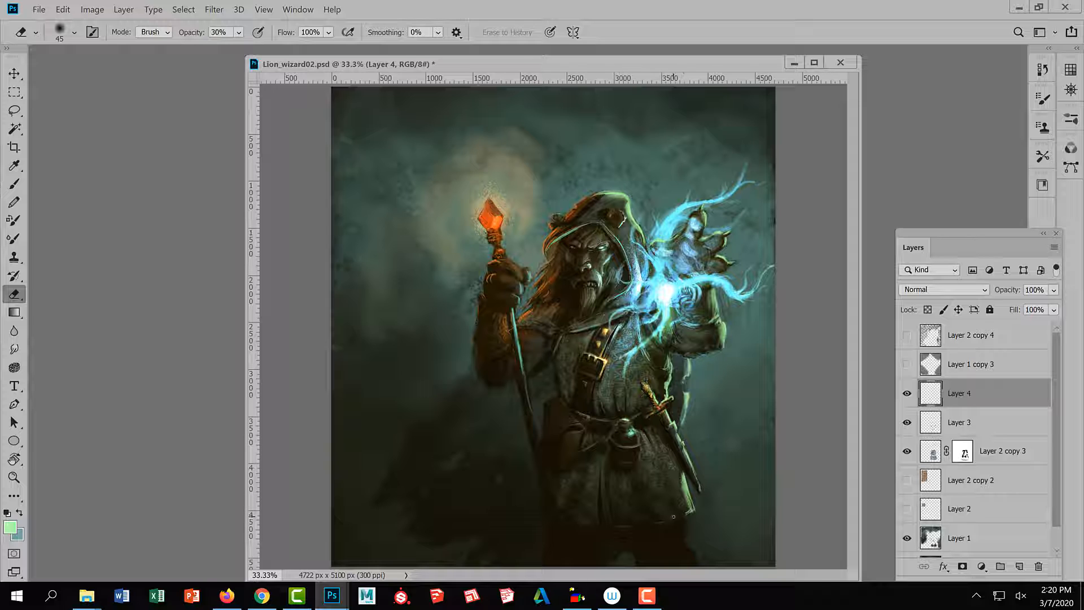
pyautogui.press('b')
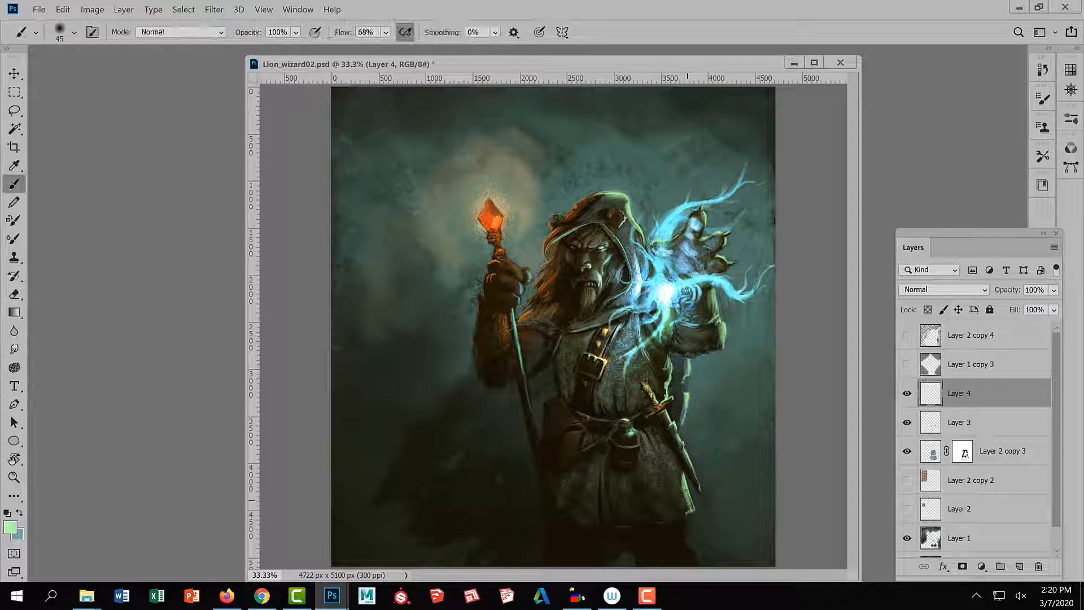
# Build up the pale green light on the tunic's lower hem, finishing with a 30 px brush.
pyautogui.press(']')
pyautogui.press(']')
pyautogui.press(']')
pyautogui.press(']')
pyautogui.press(']')
pyautogui.press(']')
pyautogui.press(']')
pyautogui.press('[')
pyautogui.press('[')
pyautogui.press('[')
pyautogui.press('[')
pyautogui.press('[')
pyautogui.press('[')
pyautogui.press('[')
pyautogui.press('[')
pyautogui.press('[')
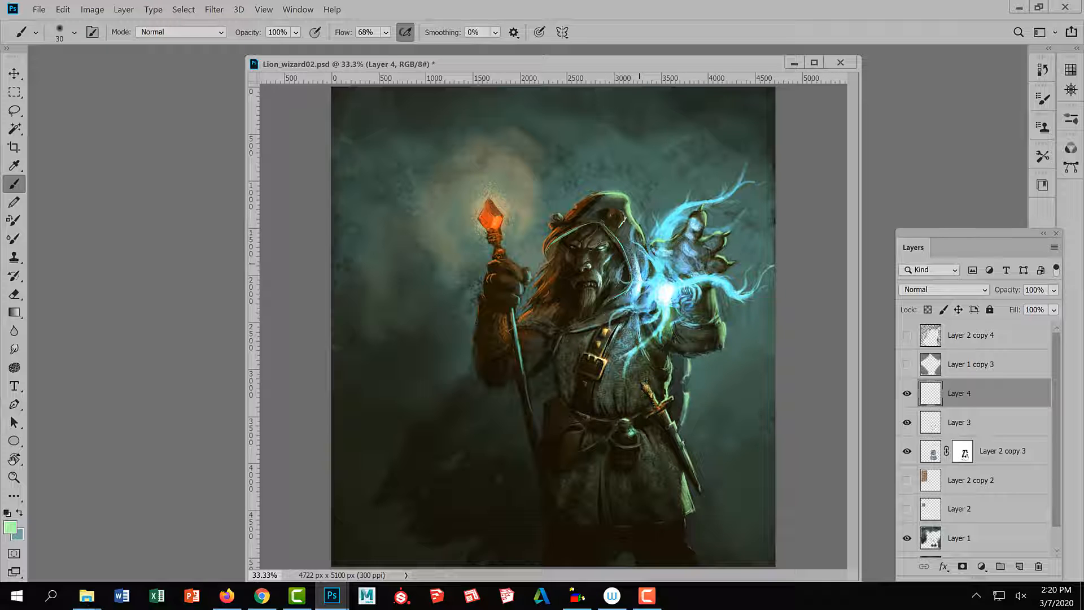
# Add small pale green highlights along the torn edges and folds of the dark cloak behind the staff, varying the brush size.
pyautogui.press(']')
pyautogui.press(']')
pyautogui.press(']')
pyautogui.press(']')
pyautogui.press(']')
pyautogui.press('[')
pyautogui.press('[')
pyautogui.press(']')
pyautogui.press(']')
pyautogui.press('[')
pyautogui.press('[')
pyautogui.press('[')
pyautogui.press(']')
pyautogui.press(']')
pyautogui.press(']')
pyautogui.press(']')
pyautogui.press(']')
pyautogui.press(']')
pyautogui.press(']')
pyautogui.press(']')
pyautogui.press('[')
pyautogui.press('[')
pyautogui.press('[')
pyautogui.press('[')
pyautogui.press('[')
pyautogui.press('[')
pyautogui.press('[')
pyautogui.press('[')
pyautogui.press(']')
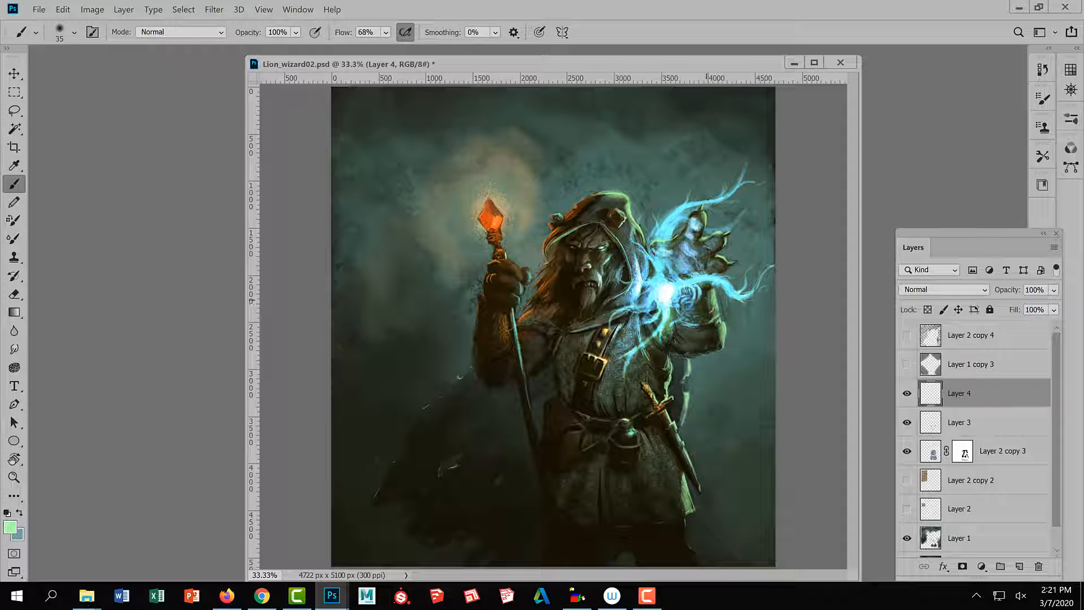
# Compare the painting with and without the rim light on Layer 4, leaving the layer shown.
pyautogui.click(906, 393)
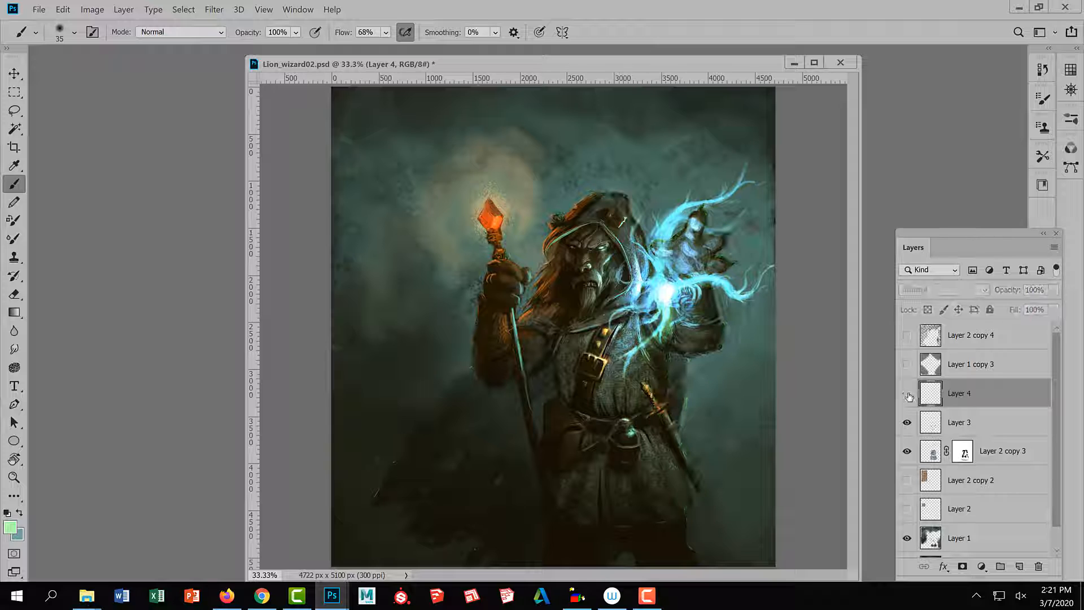
pyautogui.click(907, 393)
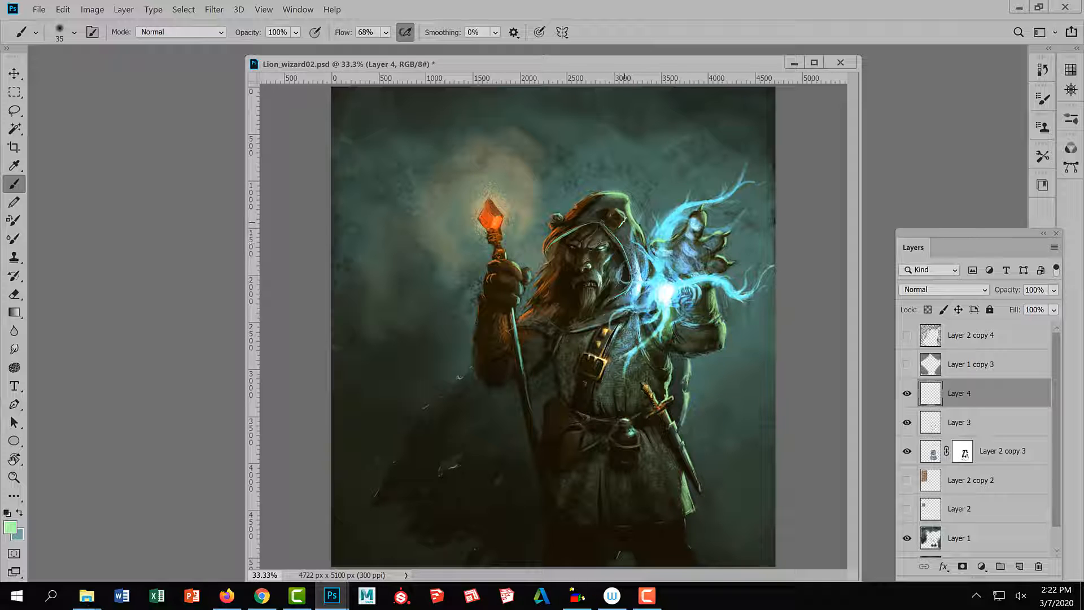
# Paint soft pale green glows along the background's right edge beside the raised hand, using brushes of 1000 and 1100 px.
pyautogui.press(']')
pyautogui.press(']')
pyautogui.press(']')
pyautogui.press(']')
pyautogui.press(']')
pyautogui.press(']')
pyautogui.press(']')
pyautogui.press(']')
pyautogui.press(']')
pyautogui.press(']')
pyautogui.press('[')
pyautogui.press('[')
pyautogui.press('[')
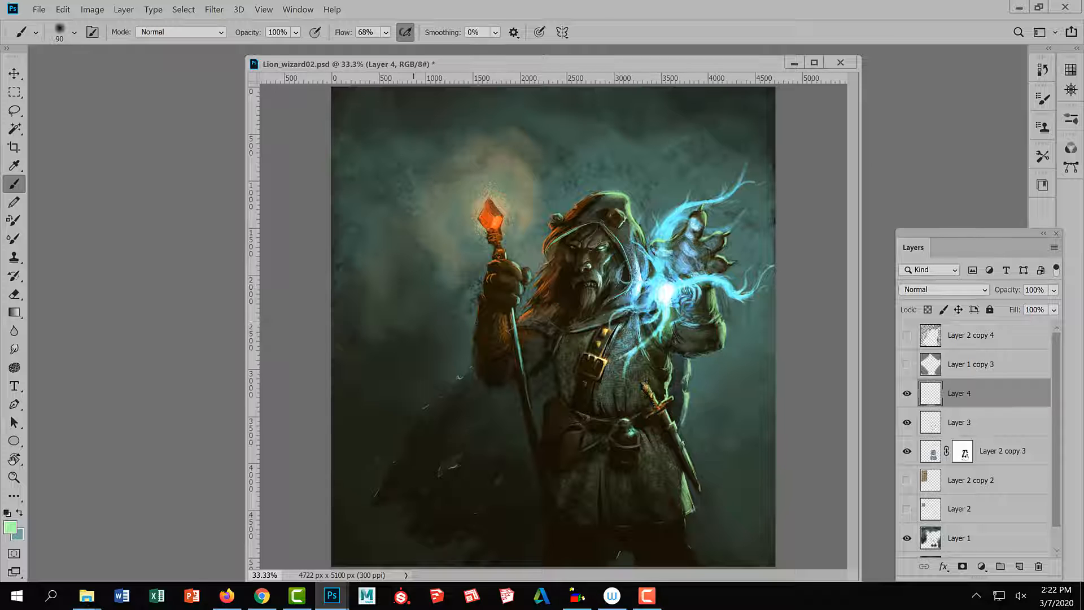
pyautogui.press(']')
pyautogui.press(']')
pyautogui.press(']')
pyautogui.press(']')
pyautogui.press(']')
pyautogui.press(']')
pyautogui.press(']')
pyautogui.press(']')
pyautogui.moveTo(776, 246); pyautogui.dragTo(777, 203)
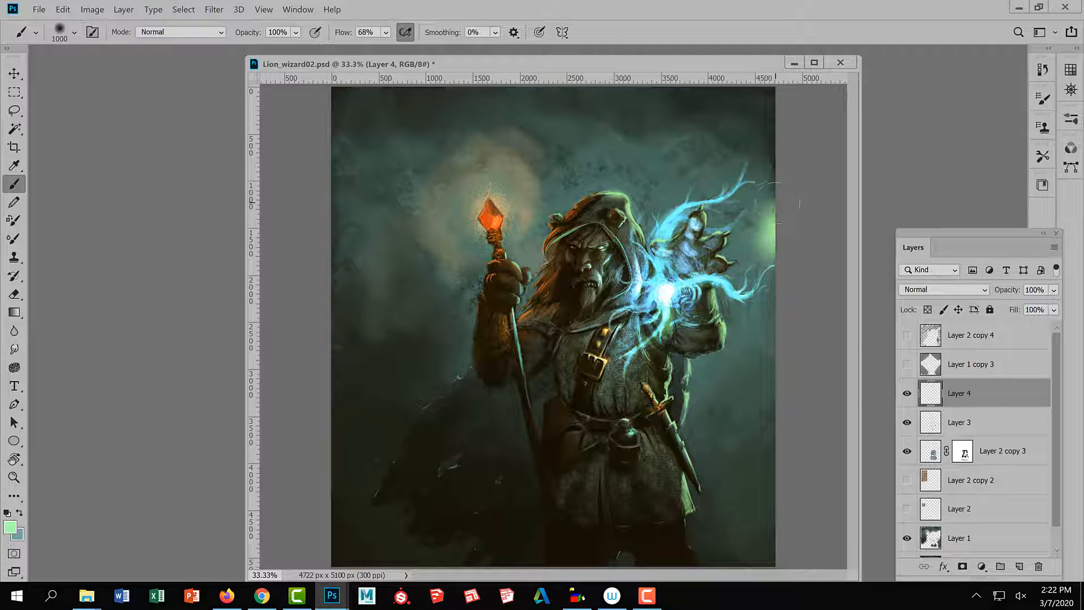
pyautogui.press(']')
pyautogui.moveTo(774, 305); pyautogui.dragTo(777, 279)
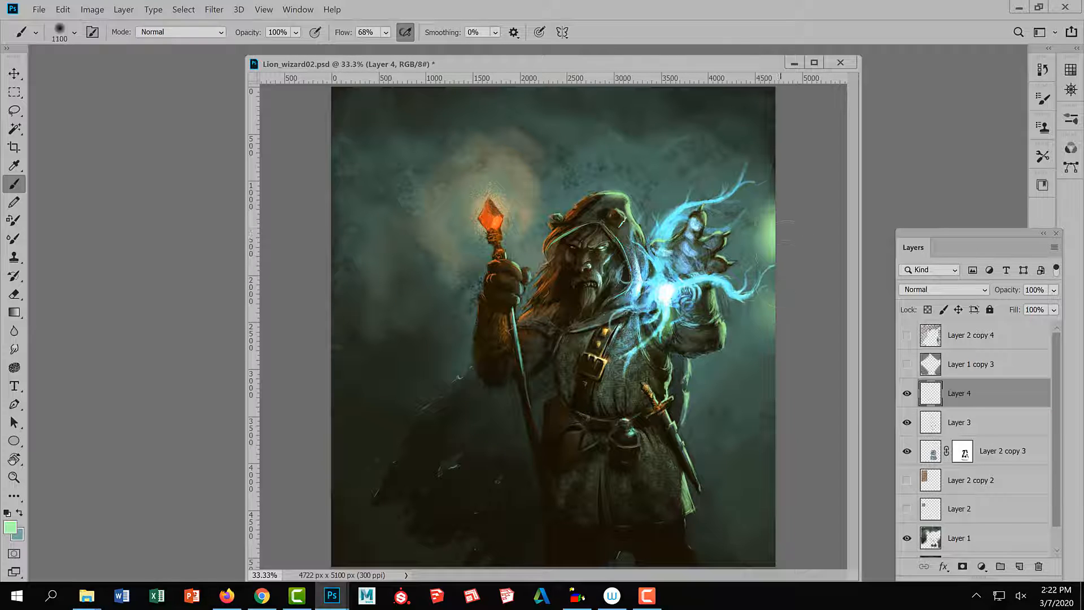
pyautogui.moveTo(779, 226); pyautogui.dragTo(773, 189)
# Paint a round pale green glow in the background above the raised hand with 1400 and 1100 px brushes.
pyautogui.press(']')
pyautogui.press(']')
pyautogui.press(']')
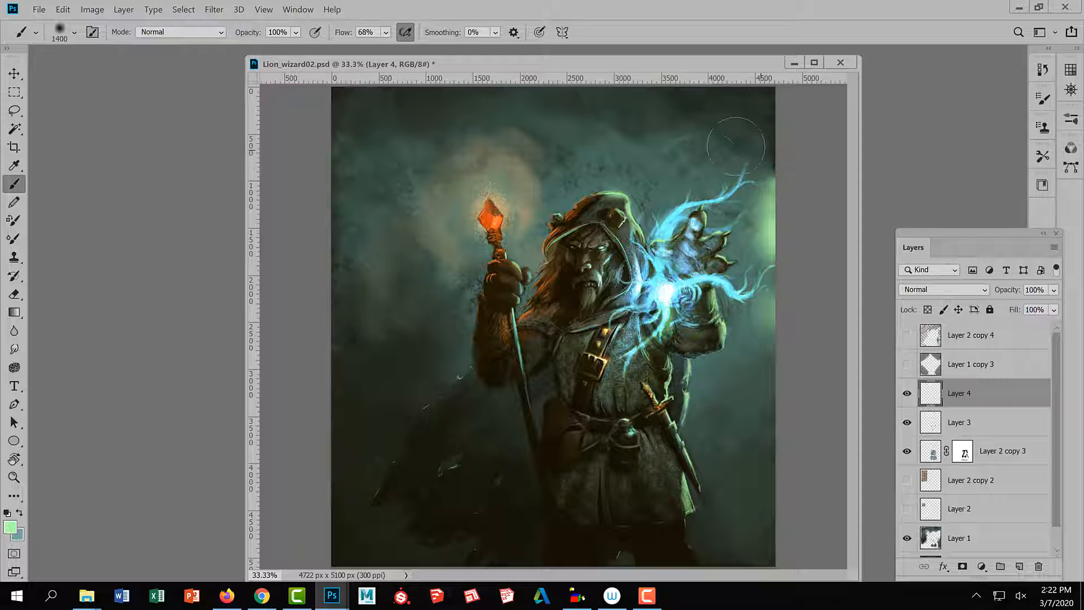
pyautogui.click(712, 158)
pyautogui.press('[')
pyautogui.press('[')
pyautogui.press('[')
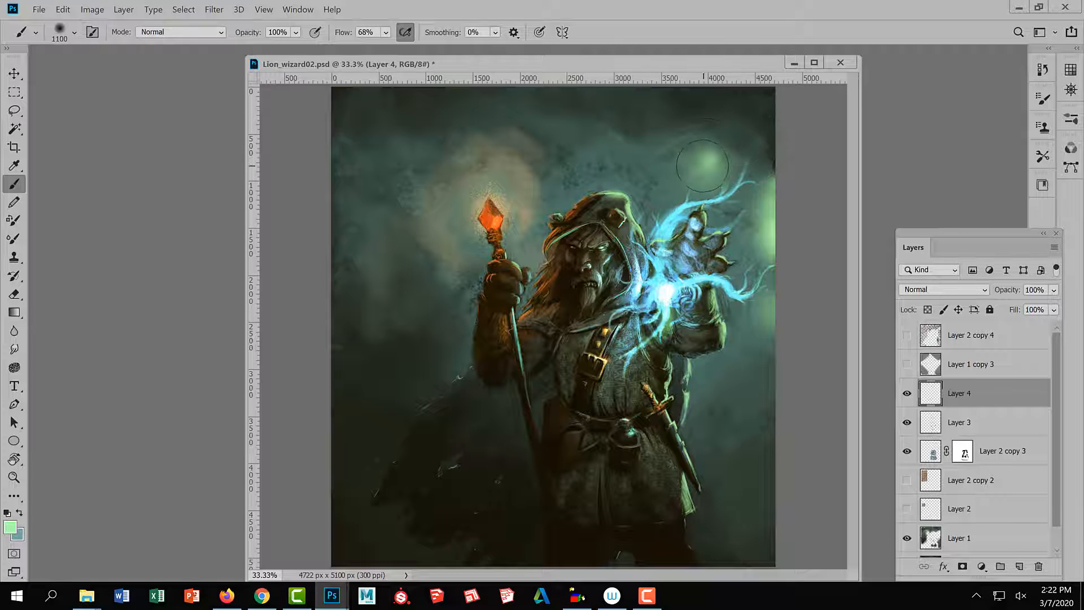
pyautogui.click(703, 166)
# Add smaller pale green light spots in the background above the raised hand and beside the sword, reducing the brush from 700 to 300 px.
pyautogui.press('[')
pyautogui.press('[')
pyautogui.press('[')
pyautogui.press('[')
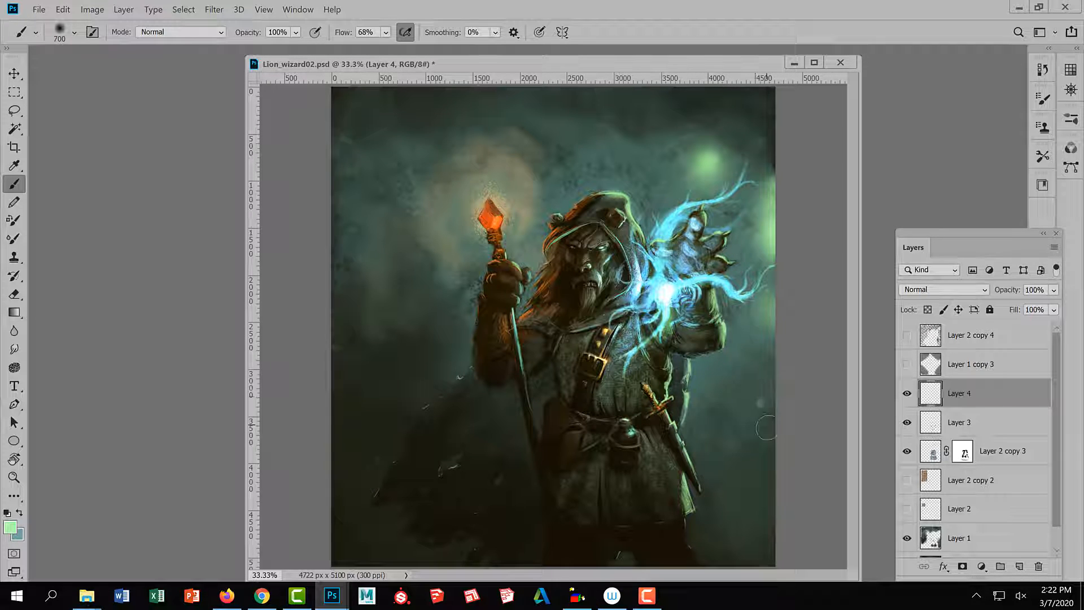
pyautogui.press('[')
pyautogui.press('[')
pyautogui.press('[')
pyautogui.press('[')
pyautogui.click(741, 122)
pyautogui.press('[')
pyautogui.press('[')
pyautogui.press('[')
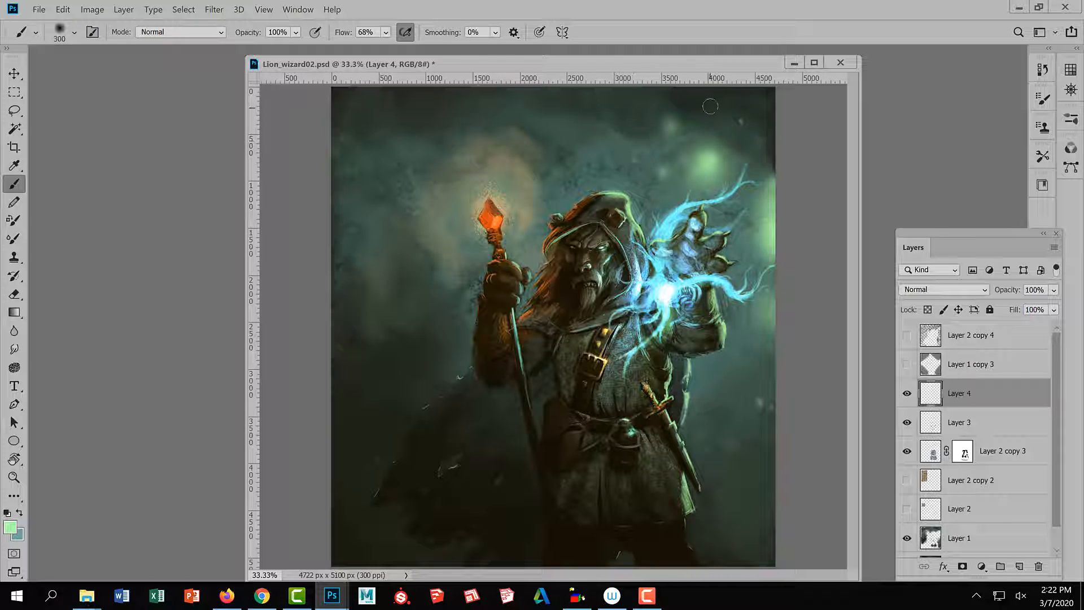
# Brighten the centre of the large green glow above the hand and add a small light spot beside it.
pyautogui.press('[')
pyautogui.press('[')
pyautogui.press('[')
pyautogui.click(712, 162)
pyautogui.click(663, 172)
pyautogui.press(']')
pyautogui.press(']')
pyautogui.press(']')
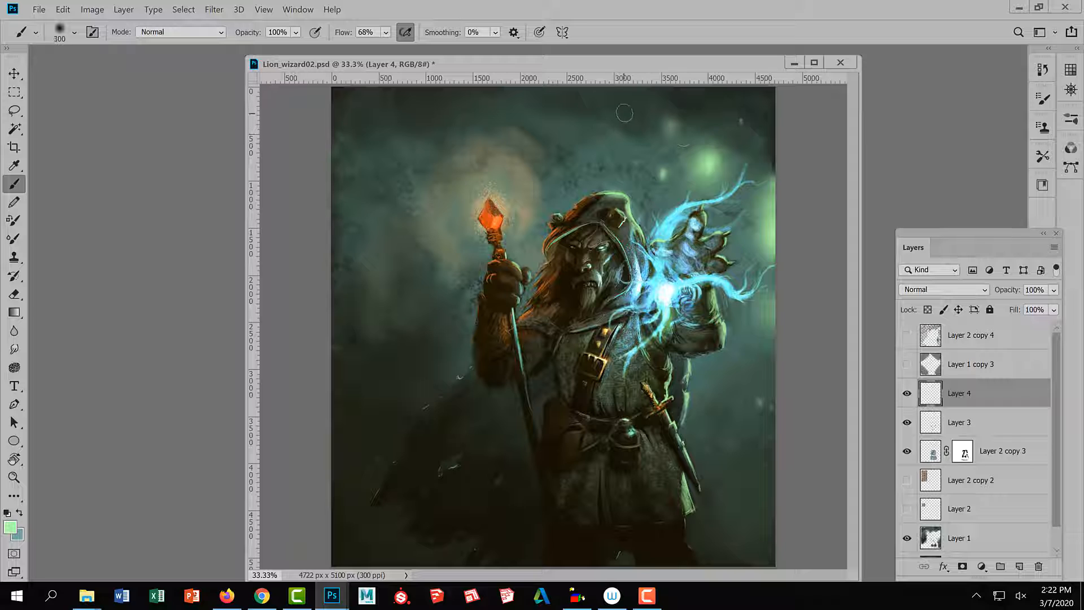
# Paint small bright cores inside the green background lights around the raised hand with 90 and 60 px brushes.
pyautogui.press('[')
pyautogui.press('[')
pyautogui.press('[')
pyautogui.press('[')
pyautogui.press('[')
pyautogui.press('[')
pyautogui.press('[')
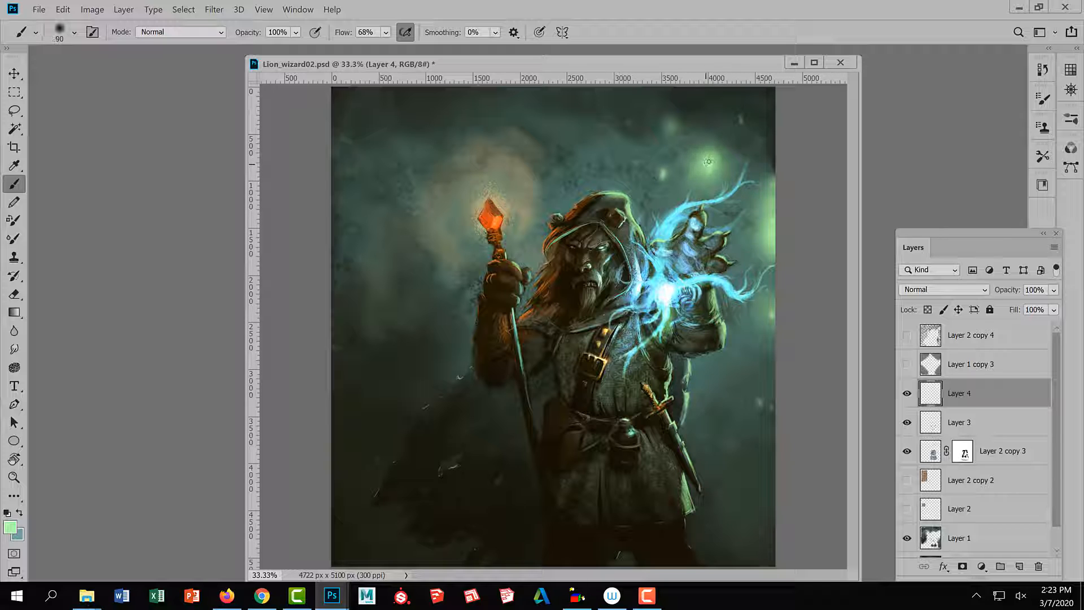
pyautogui.press('[')
pyautogui.press('[')
pyautogui.press('[')
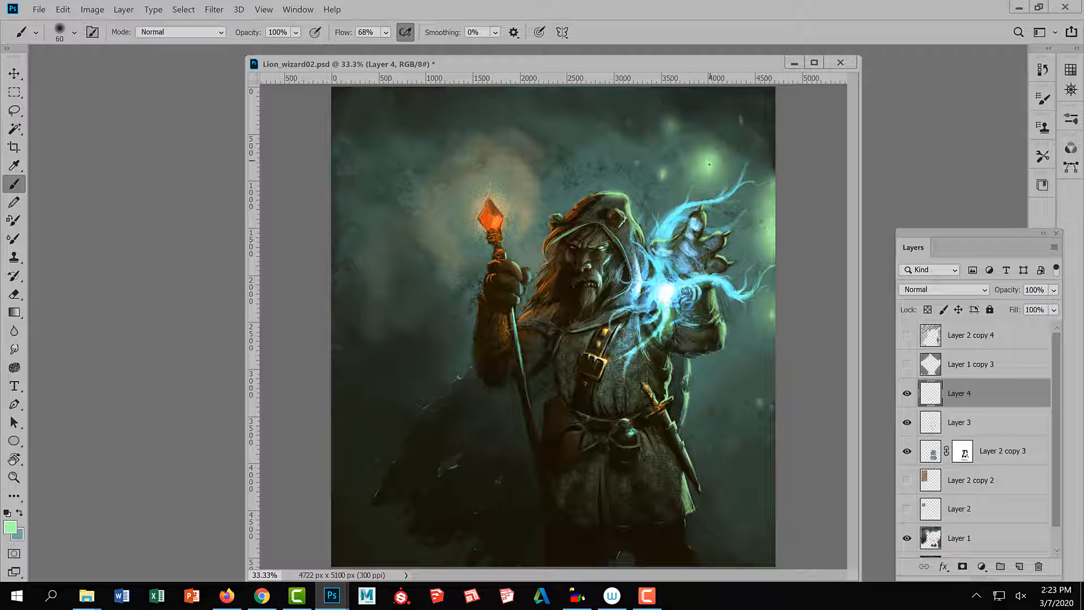
pyautogui.press('[')
pyautogui.press('[')
pyautogui.press('[')
pyautogui.press('[')
# Brighten the small green specks in the upper background and beside the sword, varying the brush size from 150 down to 30 px.
pyautogui.press(']')
pyautogui.press(']')
pyautogui.press(']')
pyautogui.press(']')
pyautogui.press(']')
pyautogui.press(']')
pyautogui.press(']')
pyautogui.press(']')
pyautogui.press(']')
pyautogui.press(']')
pyautogui.press(']')
pyautogui.press(']')
pyautogui.press(']')
pyautogui.press(']')
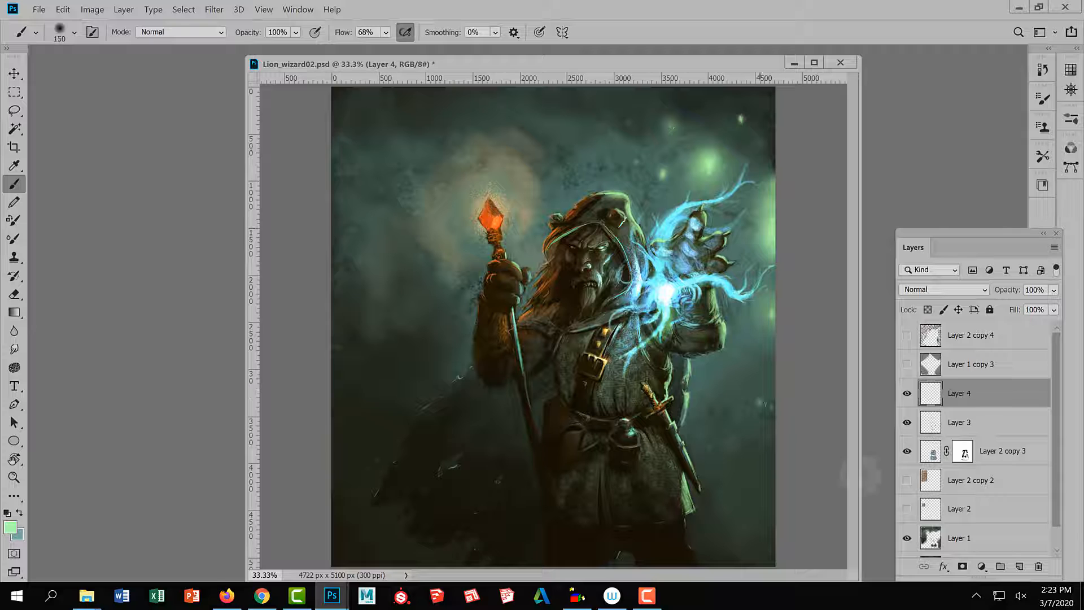
pyautogui.press('[')
pyautogui.press('[')
pyautogui.press('[')
pyautogui.press('[')
pyautogui.press('[')
pyautogui.press('[')
pyautogui.press('[')
pyautogui.press('[')
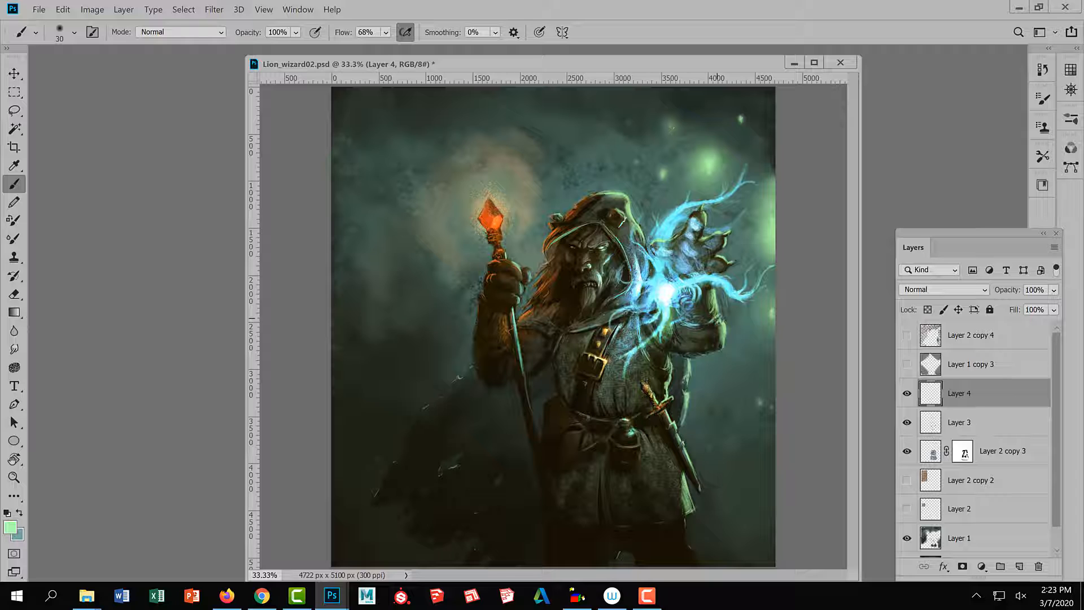
# Try outlining the cloak, raised arm, staff, hair and hood with a thin pale green rim light using a 30 px brush.
pyautogui.click(592, 585)
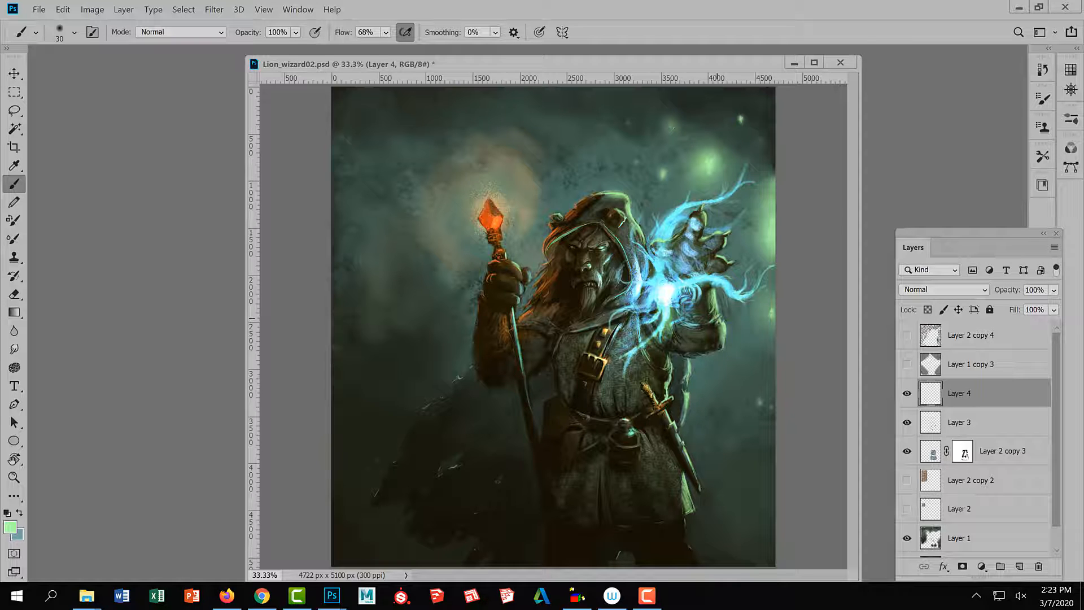
pyautogui.moveTo(392, 460)
pyautogui.mouseDown()
pyautogui.moveTo(419, 413)
pyautogui.moveTo(475, 365)
pyautogui.moveTo(483, 291)
pyautogui.mouseUp()
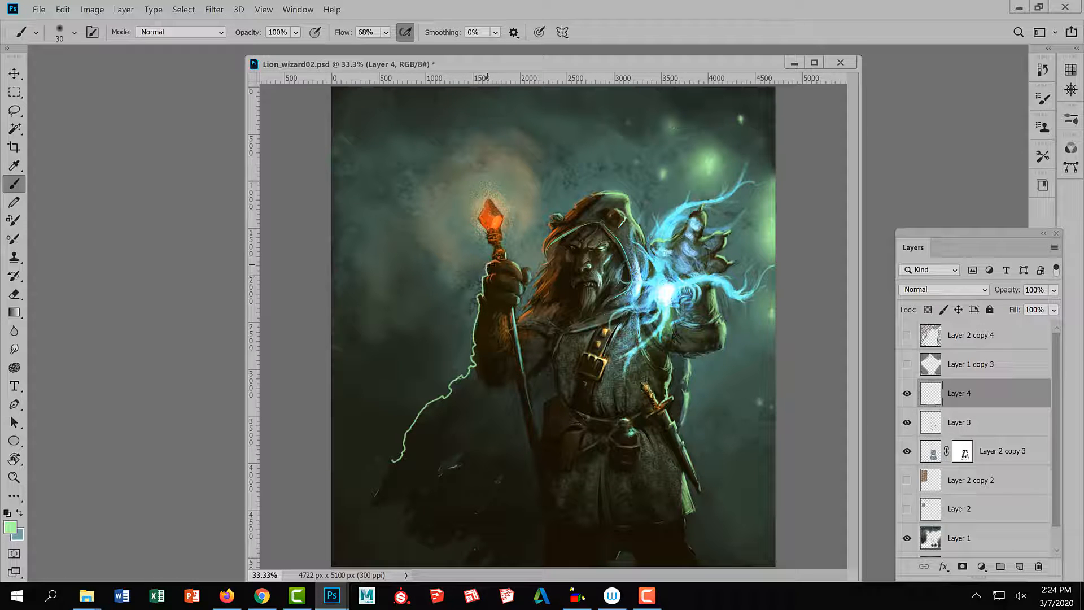
pyautogui.moveTo(488, 264); pyautogui.dragTo(487, 234)
pyautogui.moveTo(503, 246); pyautogui.dragTo(518, 265)
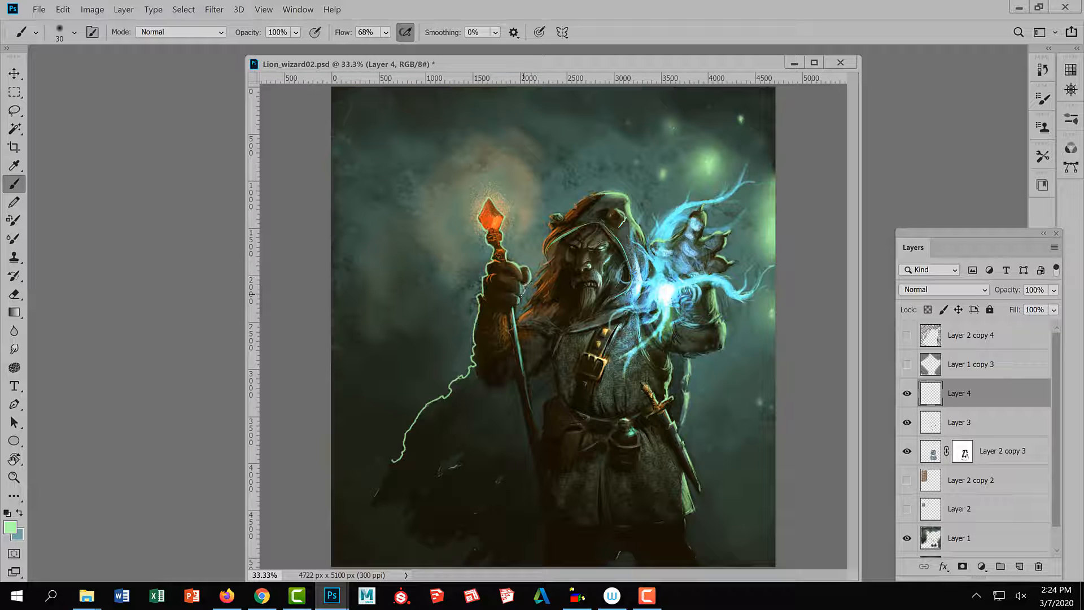
pyautogui.moveTo(521, 299)
pyautogui.mouseDown()
pyautogui.moveTo(516, 316)
pyautogui.moveTo(549, 264)
pyautogui.moveTo(555, 214)
pyautogui.mouseUp()
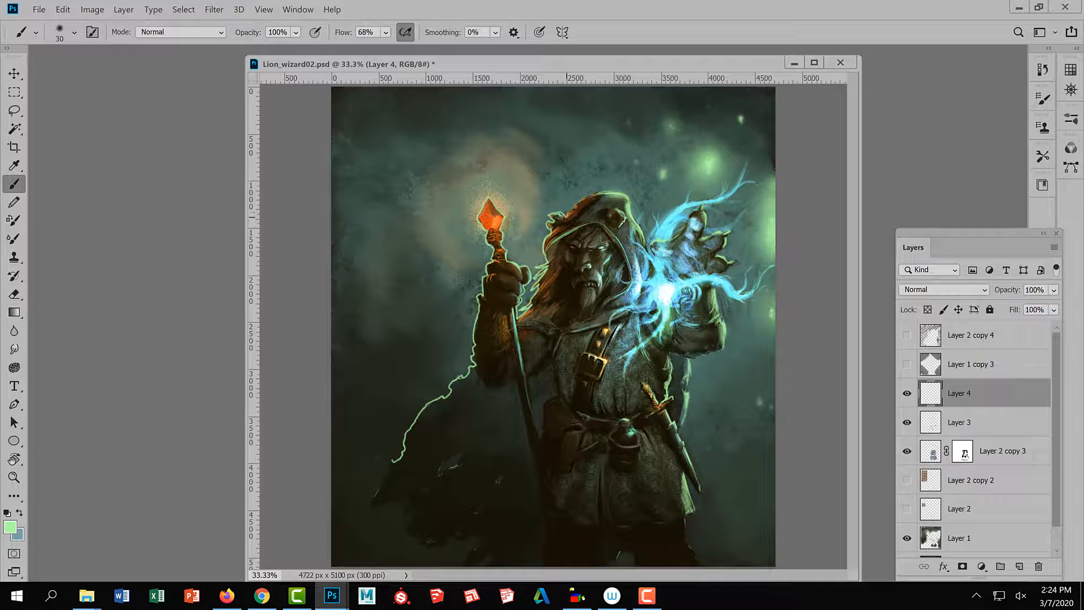
pyautogui.moveTo(573, 206); pyautogui.dragTo(628, 192)
pyautogui.hotkey('ctrl', 'z')
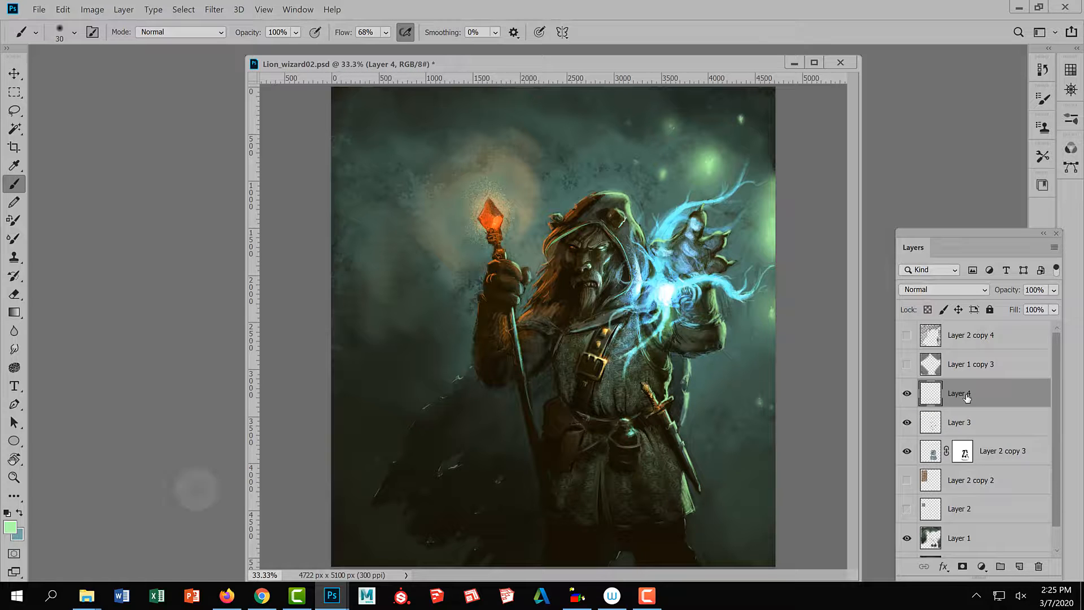
# Set the foreground colour to a cooler, lighter mint green, bbffd0.
pyautogui.click(10, 527)
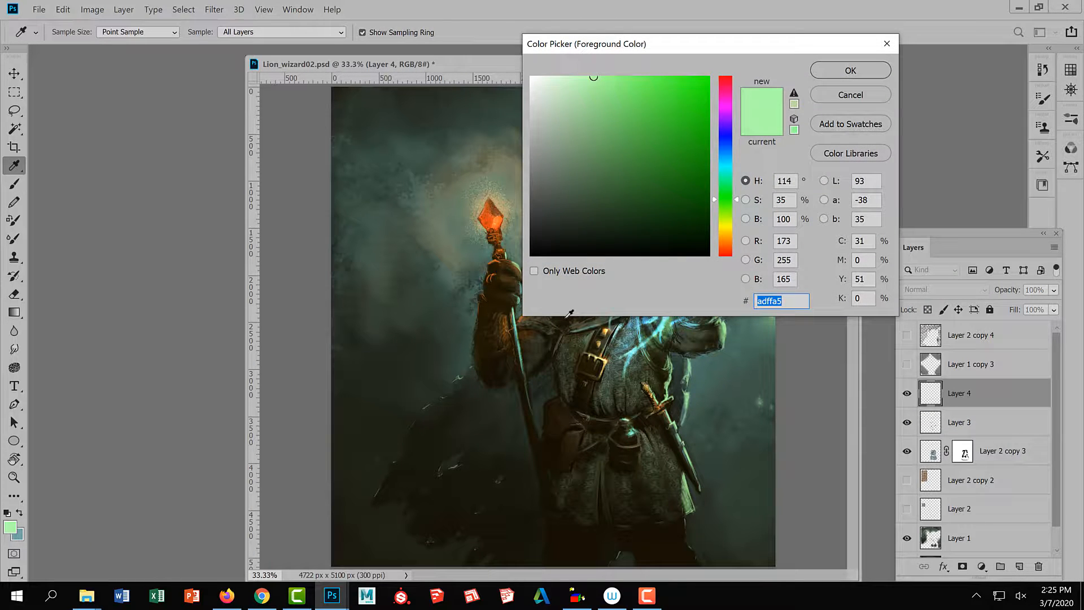
pyautogui.click(576, 76)
pyautogui.click(836, 70)
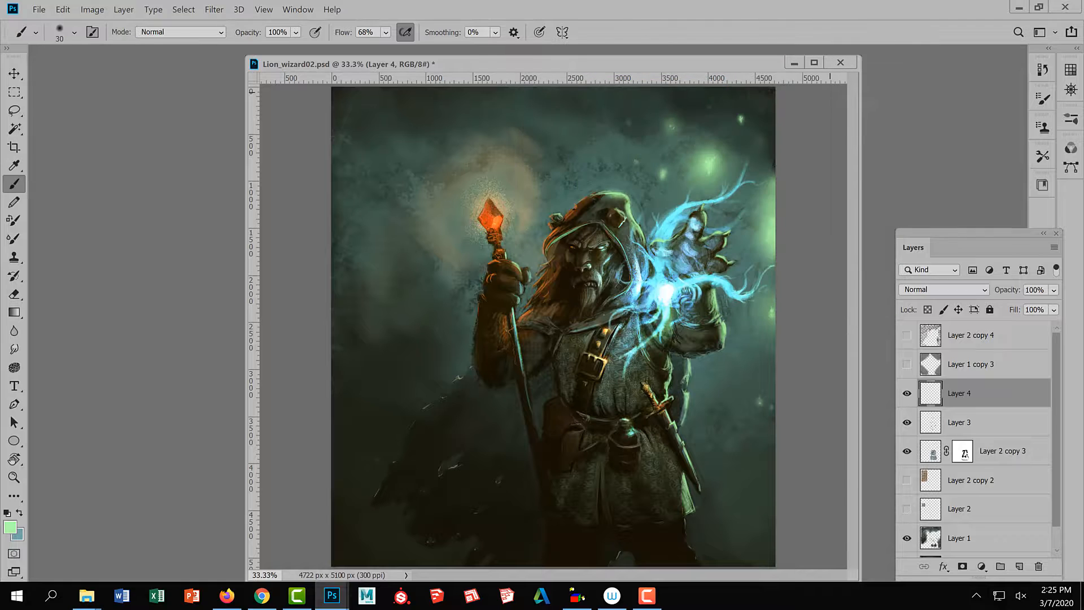
pyautogui.click(11, 526)
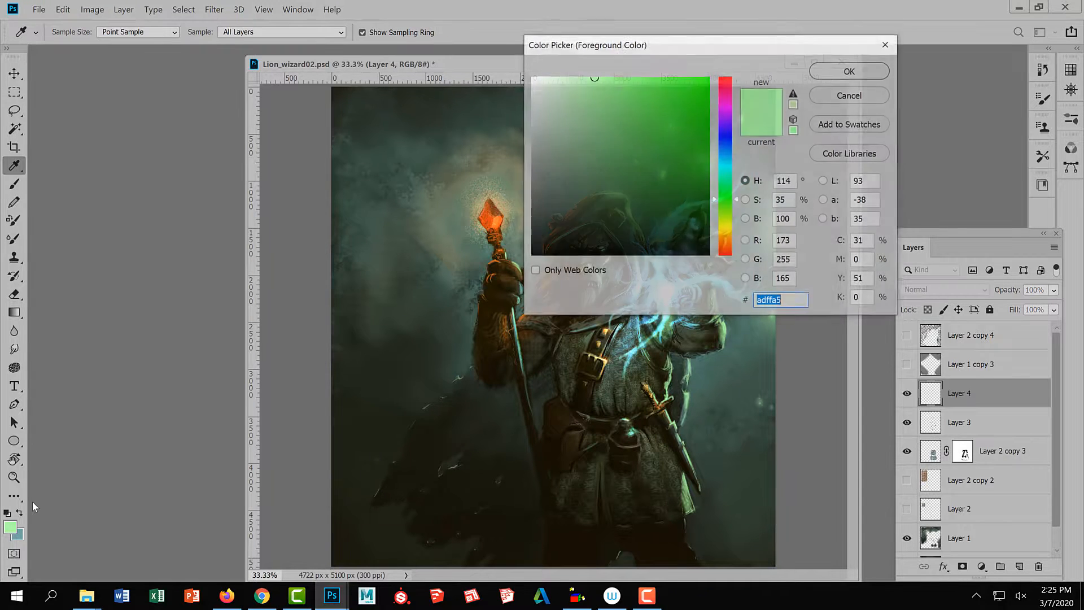
pyautogui.moveTo(589, 77); pyautogui.dragTo(590, 66)
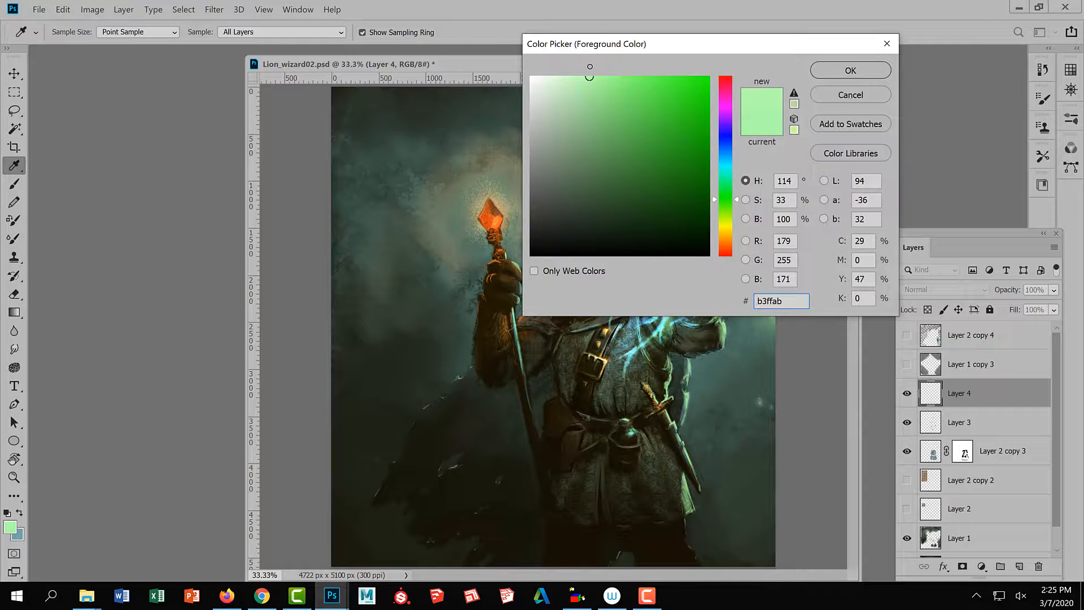
pyautogui.click(729, 187)
pyautogui.click(578, 77)
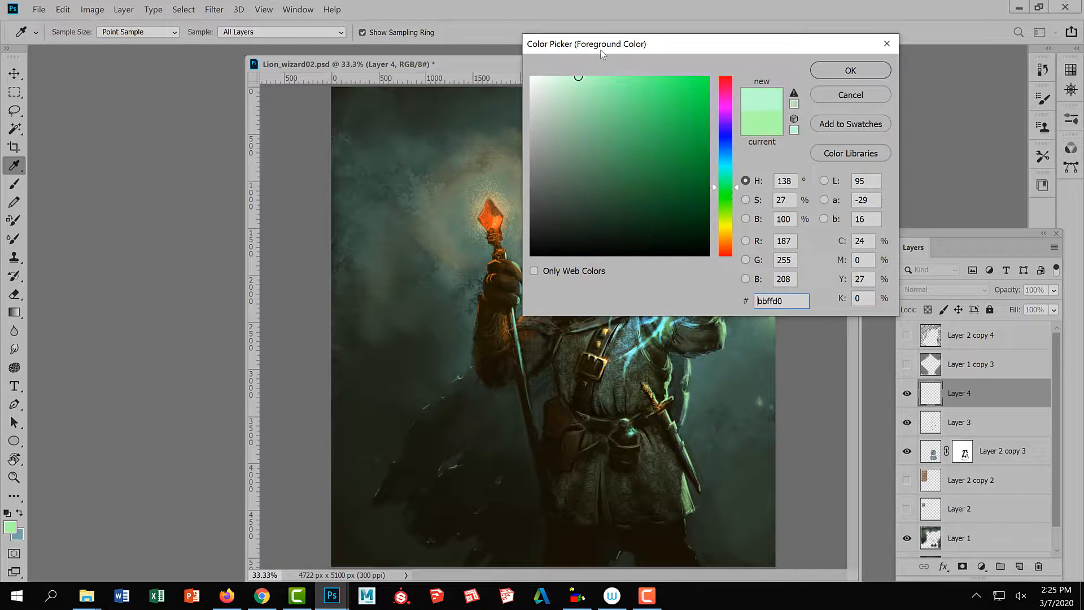
pyautogui.click(850, 71)
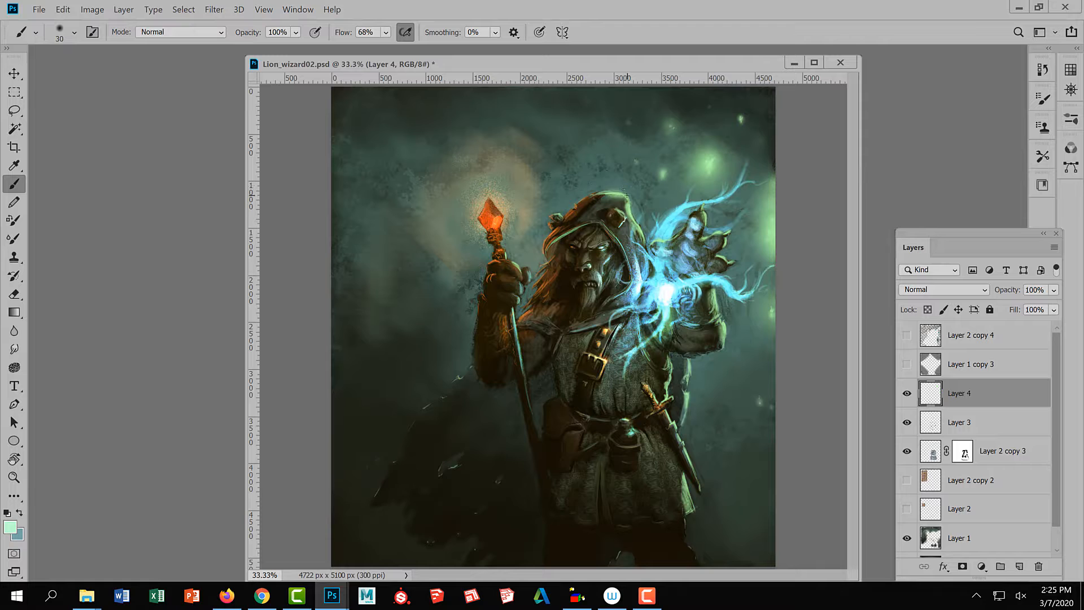
# Reduce the brush size to 10 px and check the whole painting at a smaller scale.
pyautogui.press('[')
pyautogui.press('[')
pyautogui.hotkey('ctrl', '-')
pyautogui.hotkey('ctrl', '-')
pyautogui.hotkey('ctrl', '+')
pyautogui.hotkey('ctrl', '+')
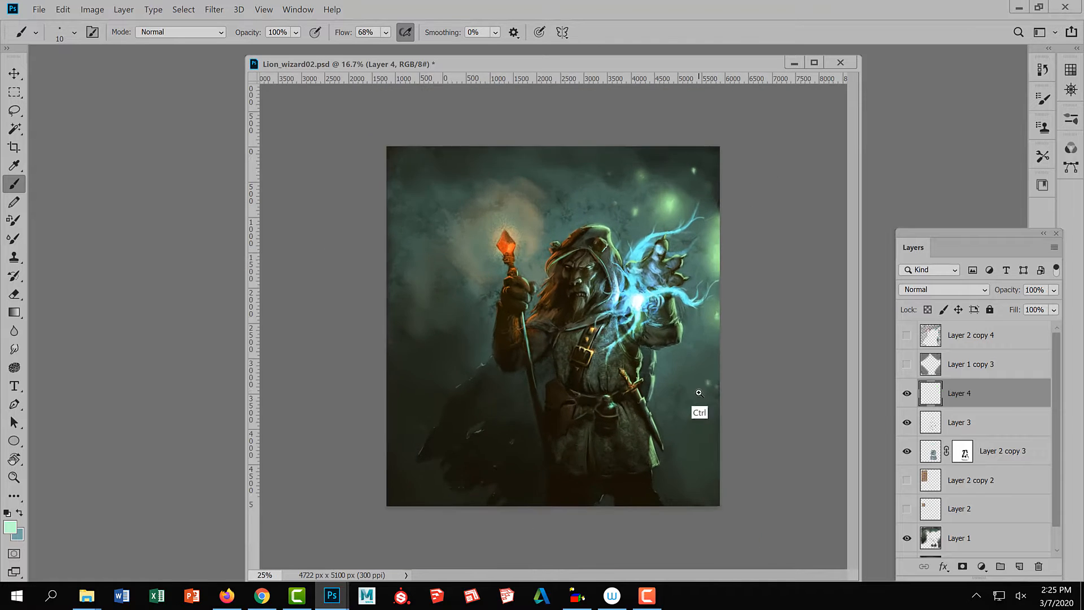
pyautogui.click(646, 596)
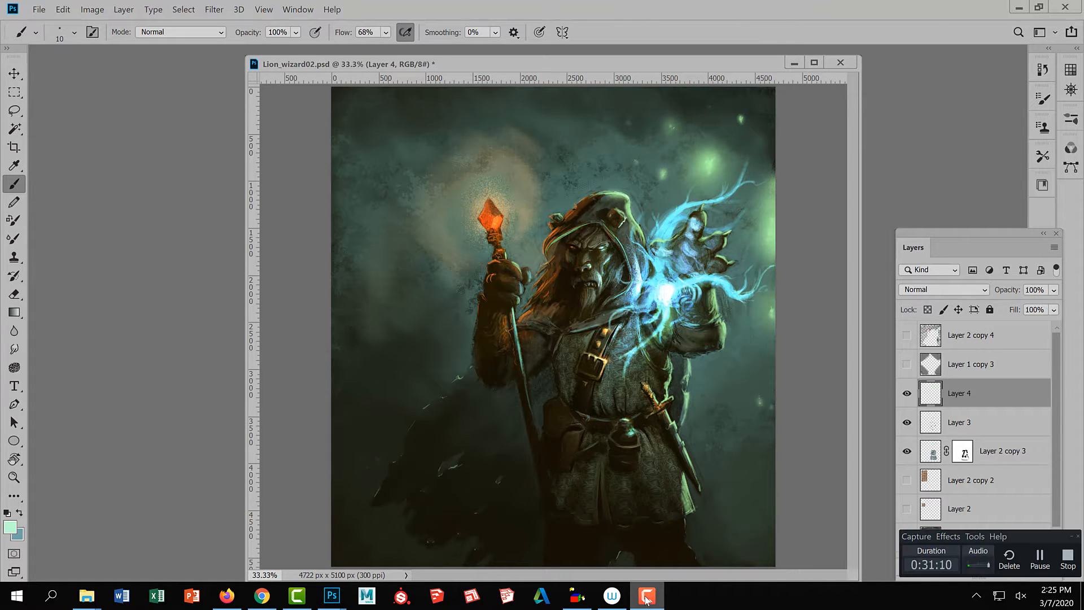